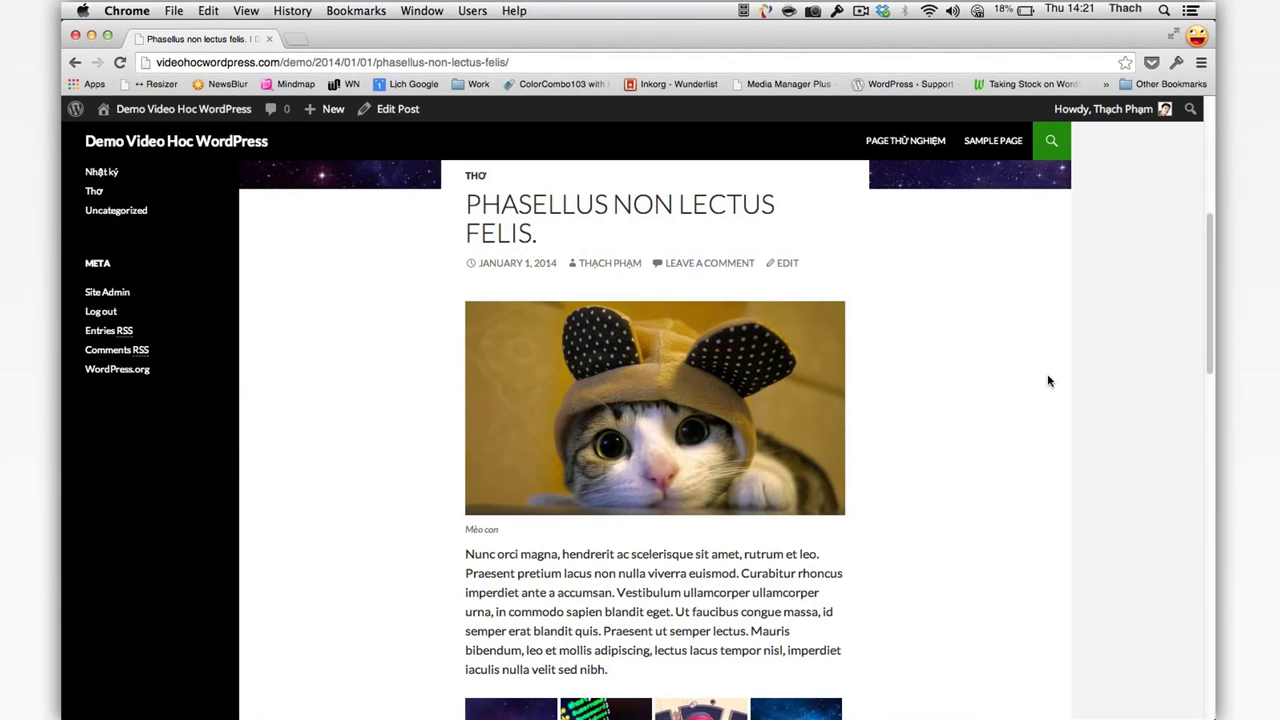
Step: Post the comment 'Thử nghiệm bình luận.' in Leave a Reply on the Phasellus post
scroll(1048, 377, "down", 15)
left_click(742, 513)
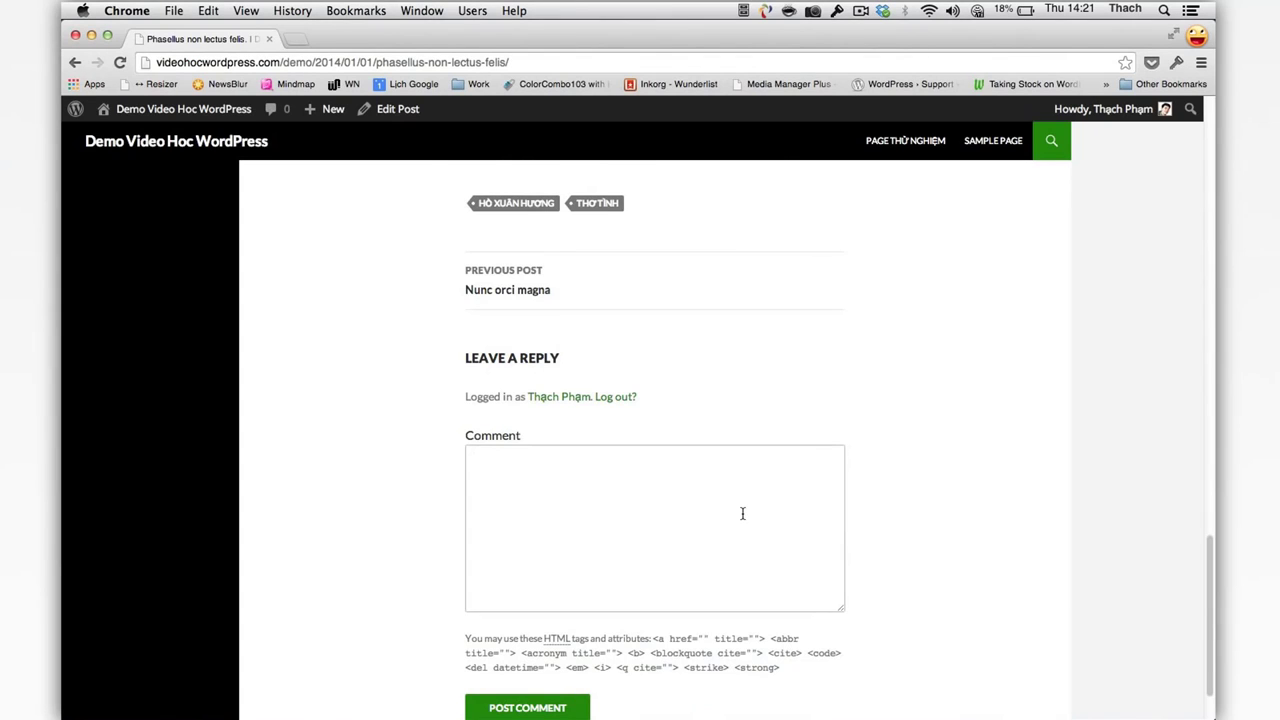
type("Thử nghiệm bn")
type("nh luận.")
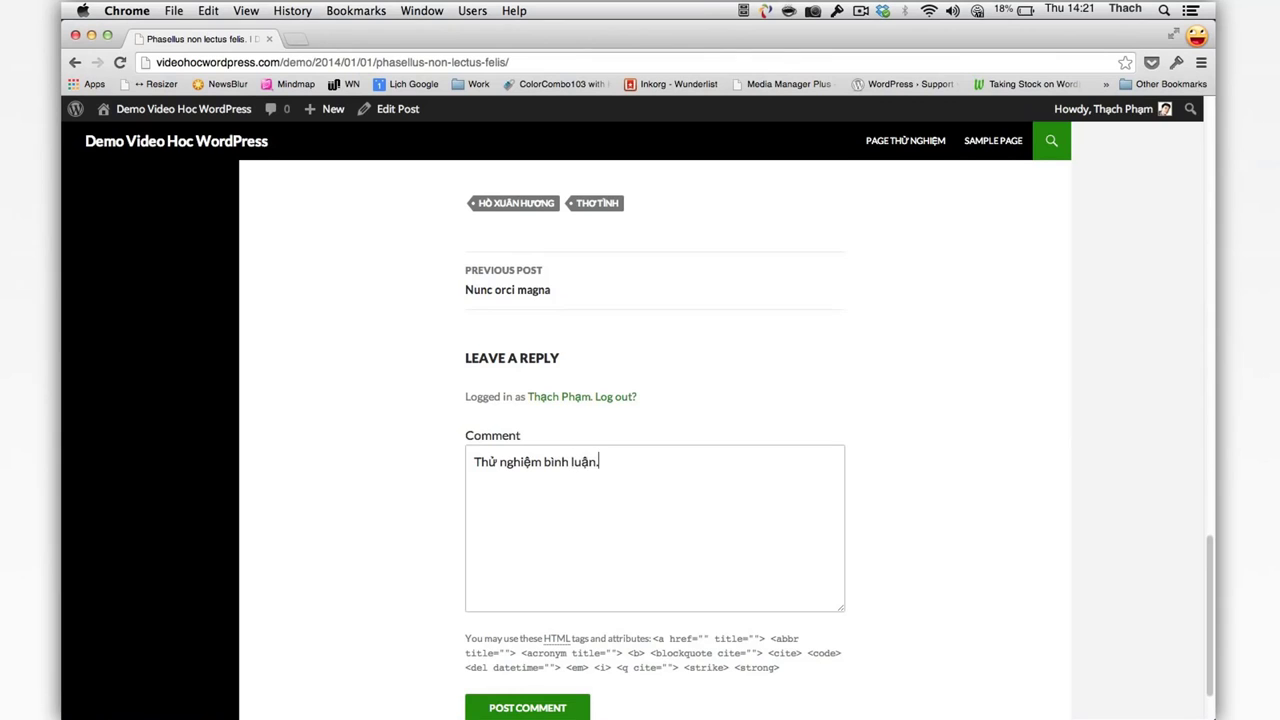
scroll(607, 561, "down", 2)
left_click(578, 636)
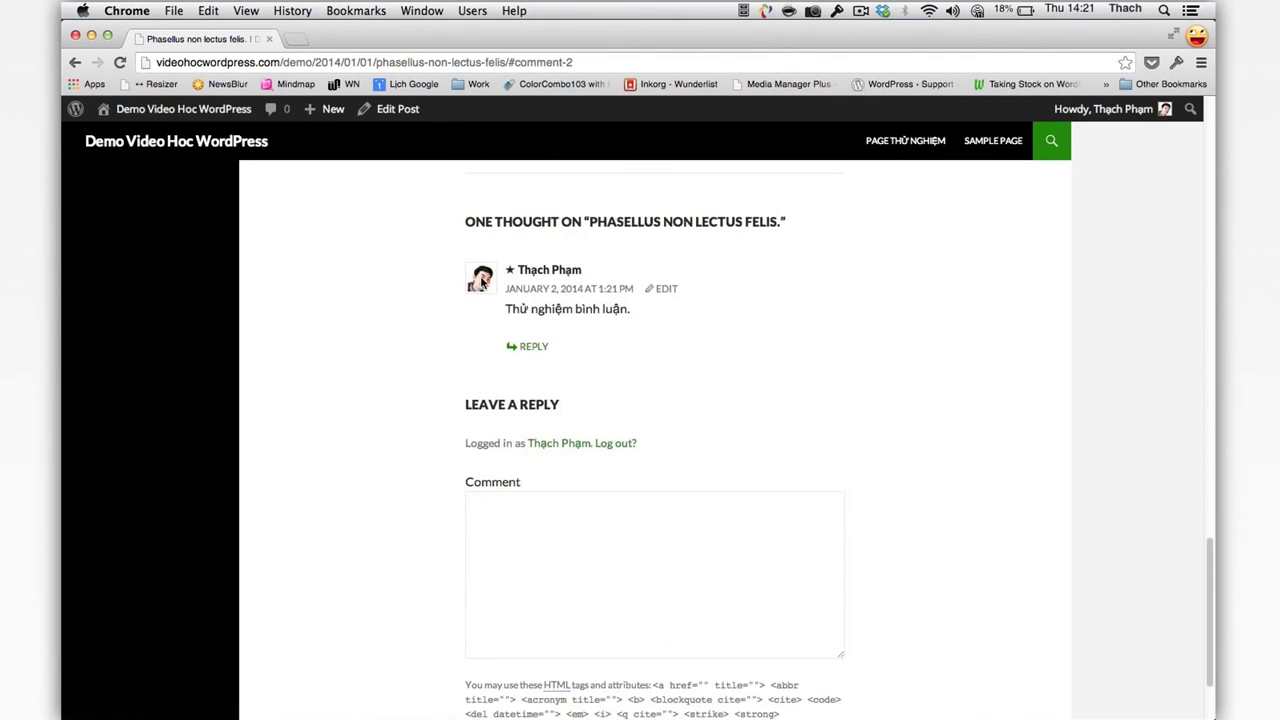
left_click(372, 62)
key("super+c")
Step: Open the copied post address in a new window under another Chrome profile
left_click(1197, 36)
left_click(1150, 80)
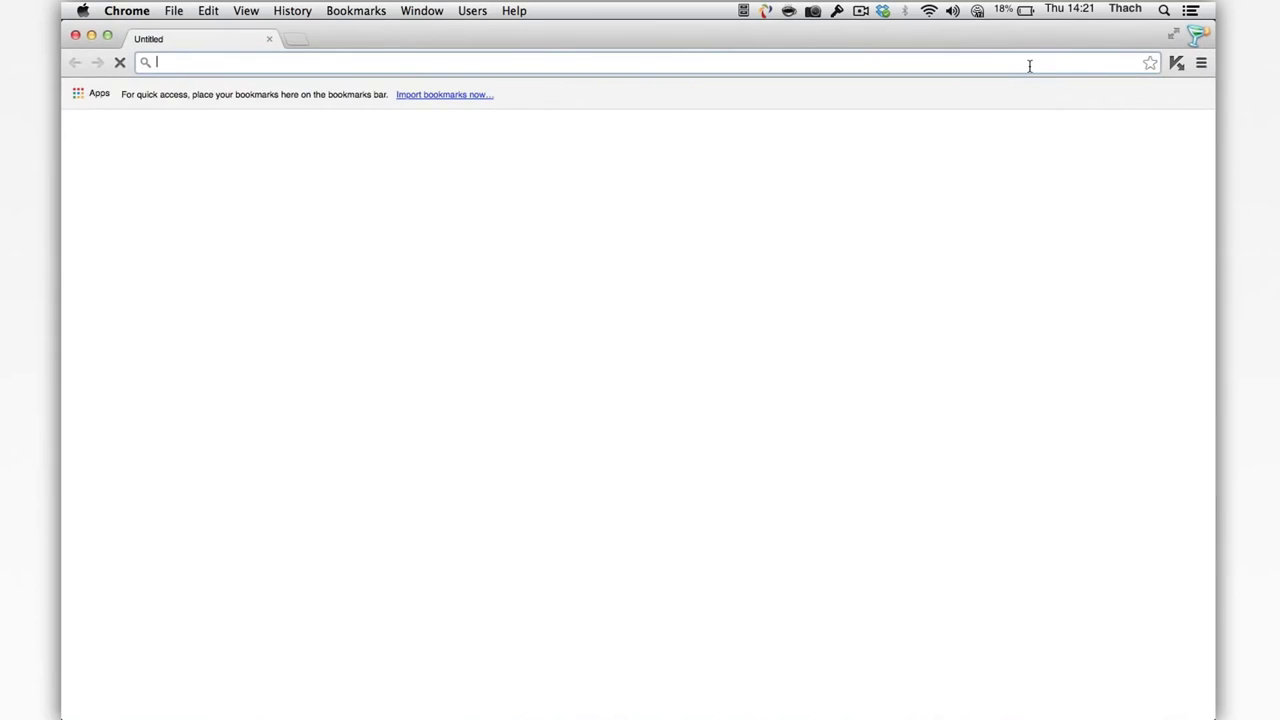
key("super+v")
key("Return")
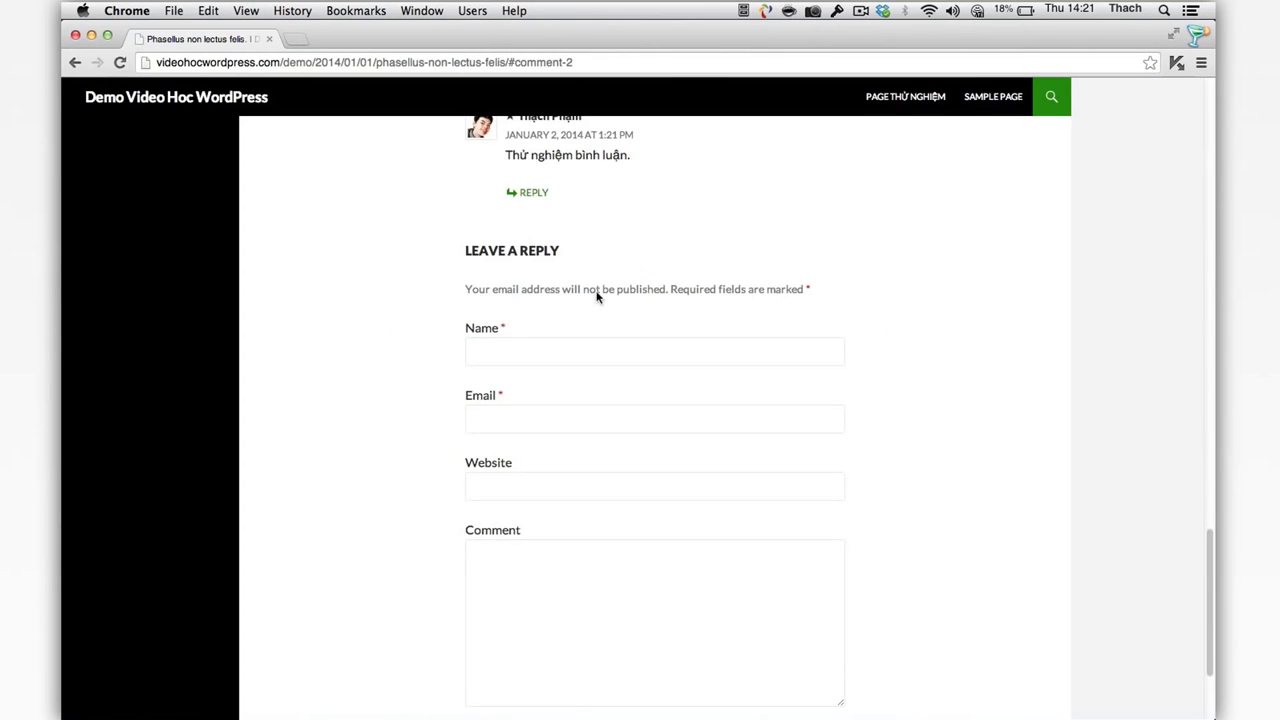
Step: Fill in the guest name 'Khach' and the suggested email, leaving Website empty
left_click(514, 346)
left_click(485, 351)
key("Escape")
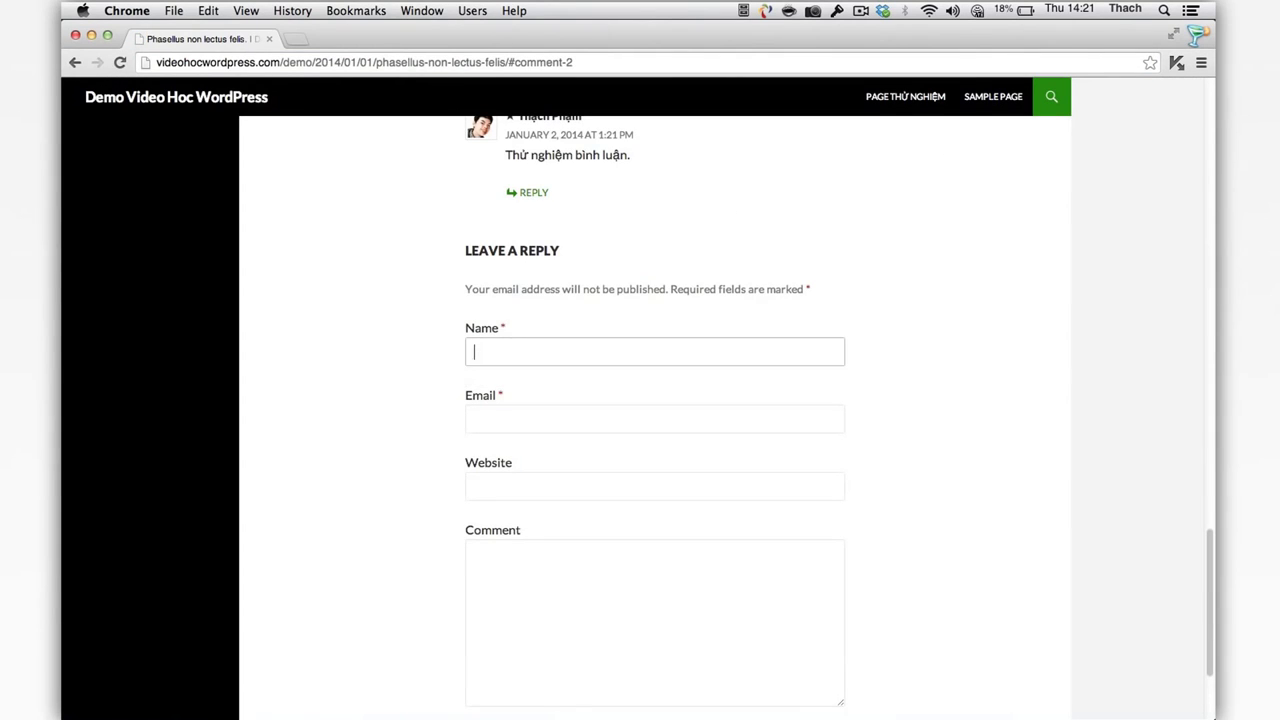
type("Khach")
left_click(474, 420)
type("conta")
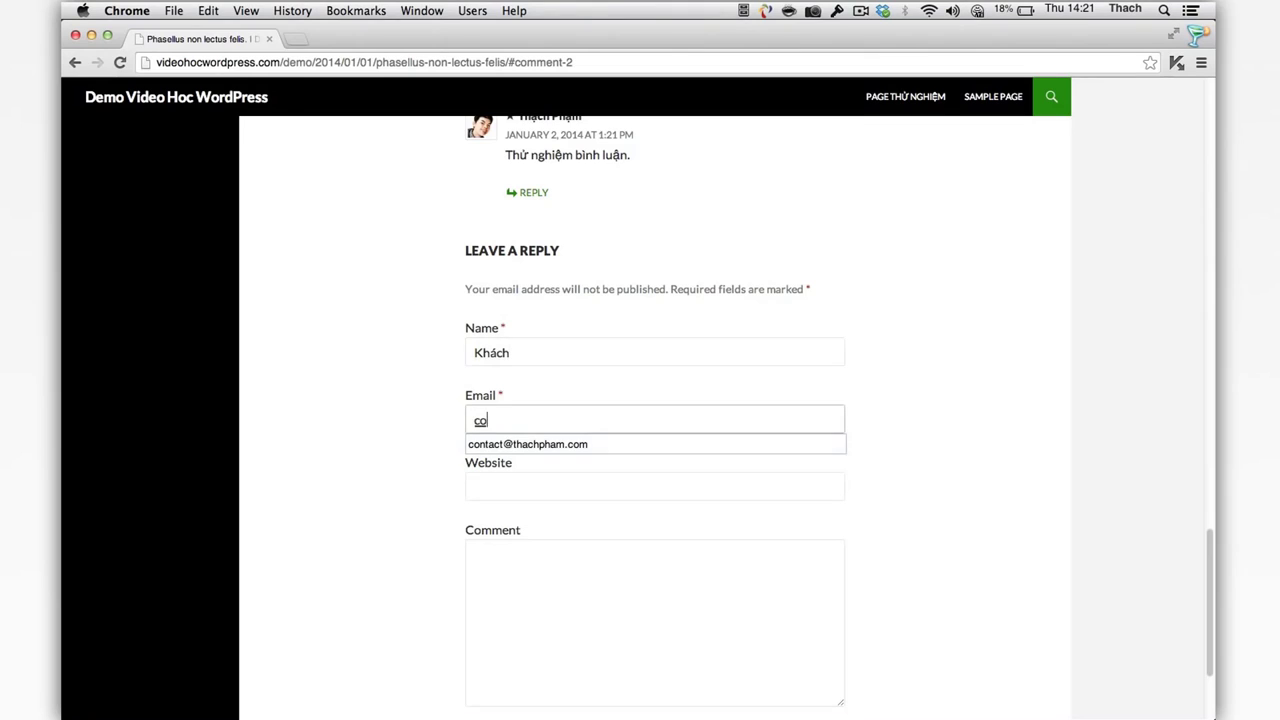
type("ct")
left_click(571, 444)
key("Tab")
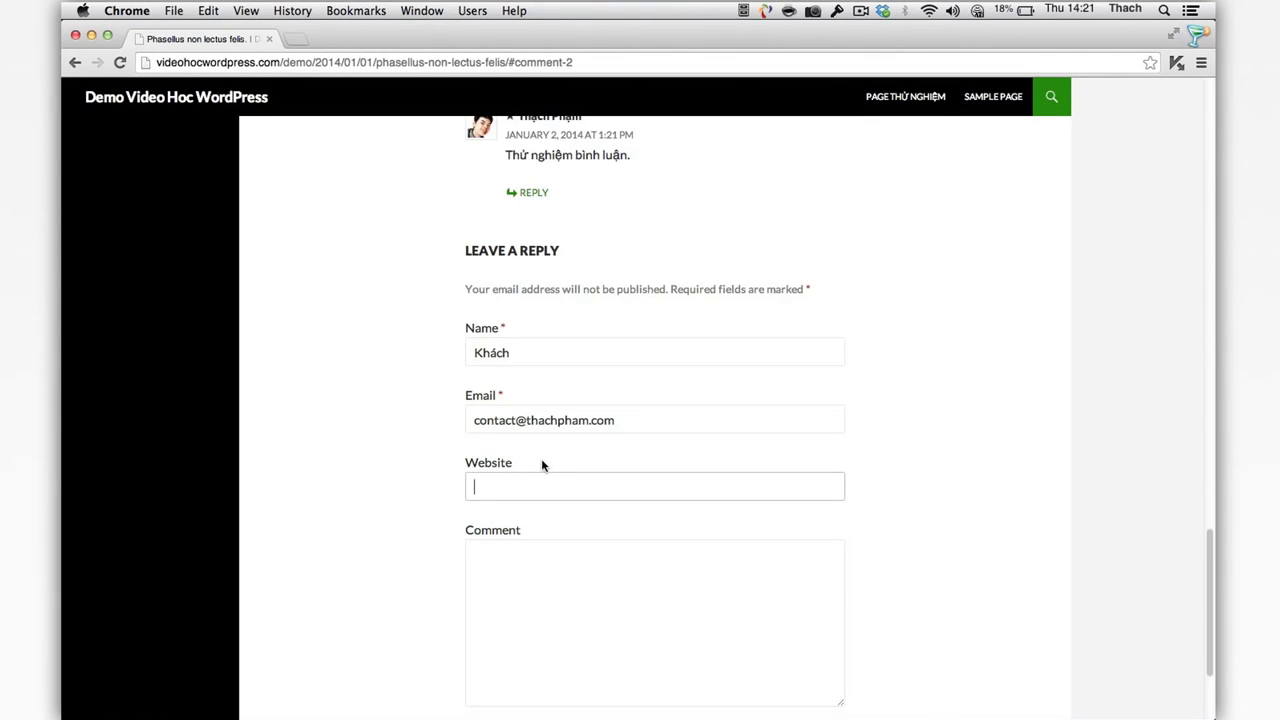
type("ht")
key("BackSpace")
key("BackSpace")
Step: Reply 'Tôi cám ơn.' to the test comment and check the awaiting-moderation notice
left_click(528, 190)
type("Tôi c")
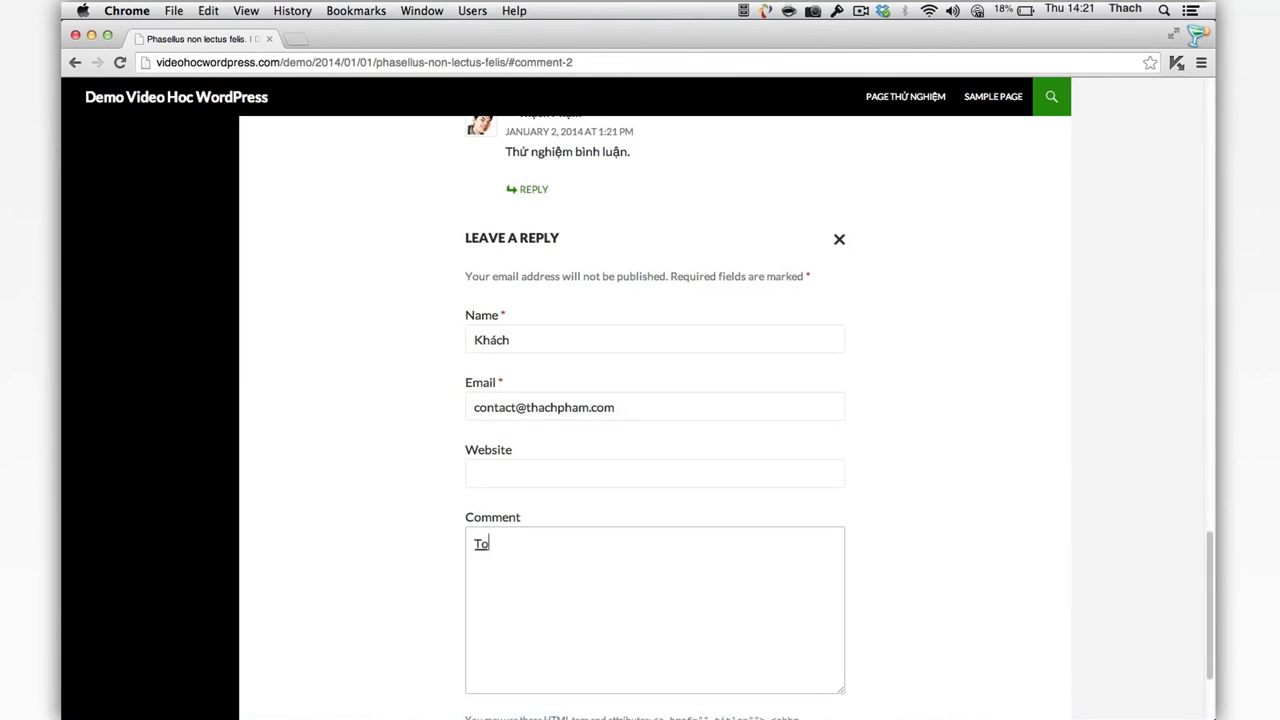
type("ám ơn.")
scroll(534, 434, "down", 3)
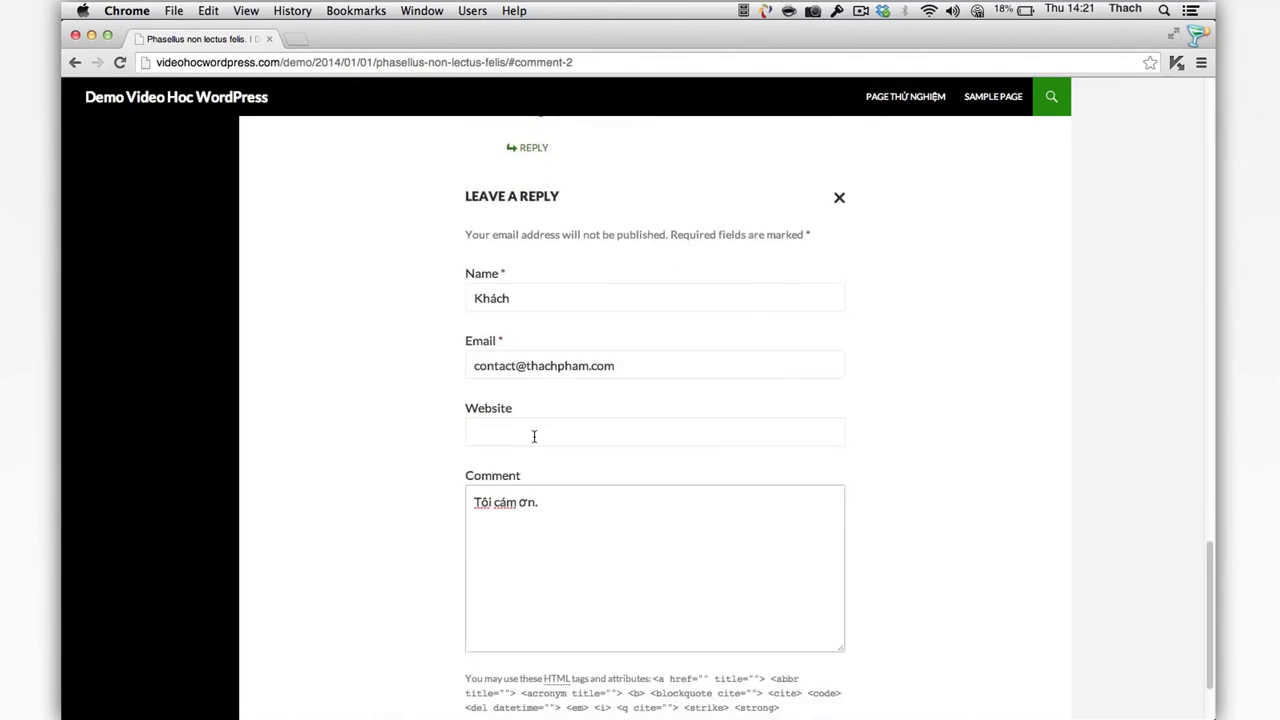
left_click(527, 671)
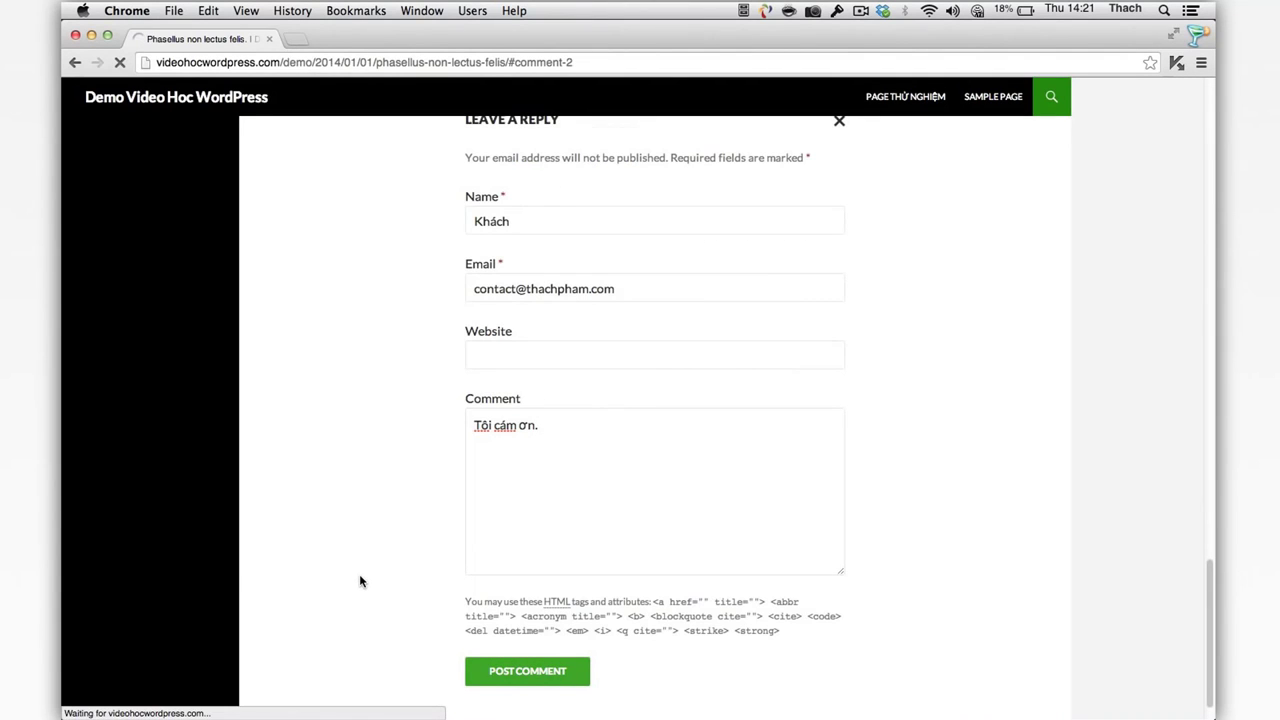
scroll(361, 580, "up", 3)
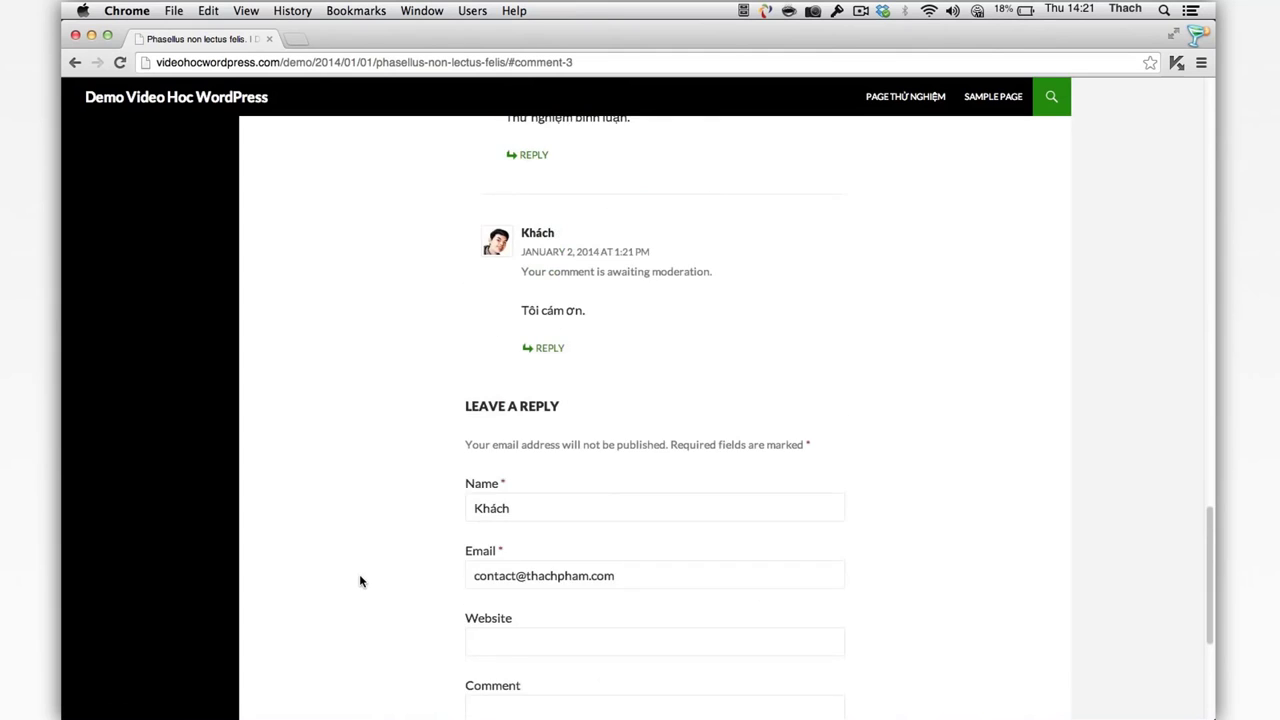
scroll(361, 580, "up", 1)
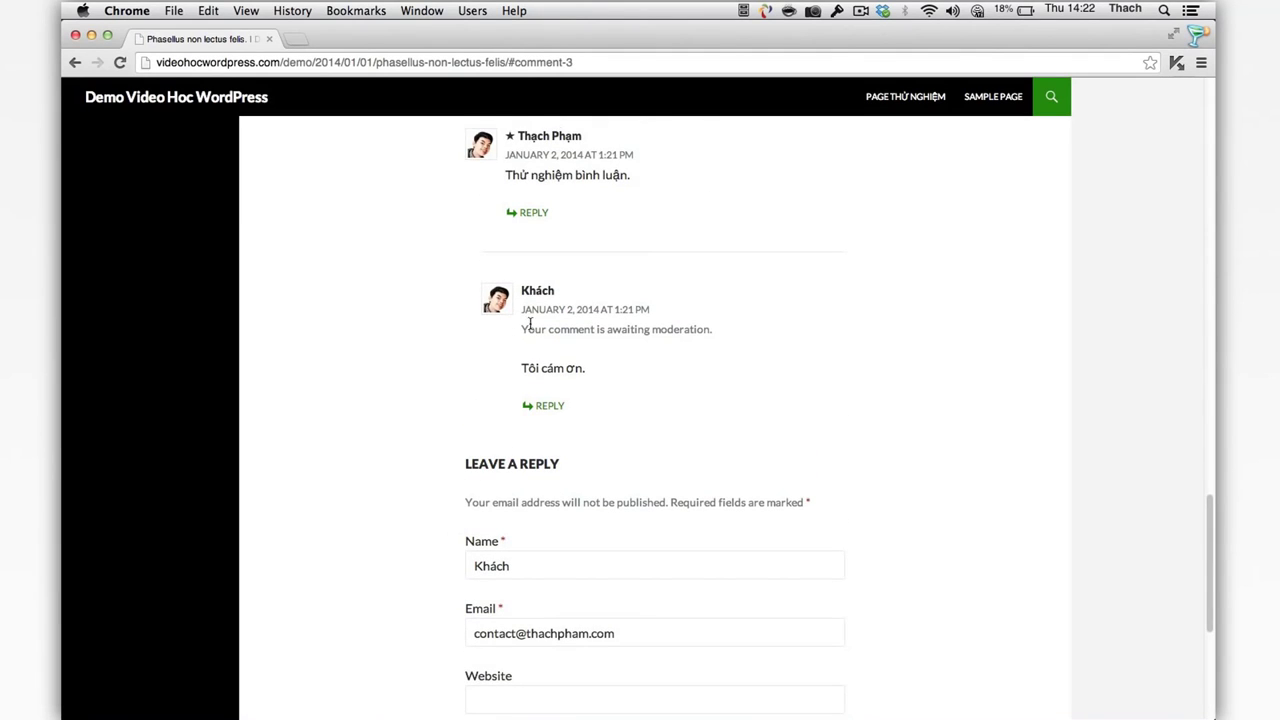
left_click_drag(520, 331, 720, 332)
Step: Go to the admin Dashboard from the site-name menu in the admin bar
left_click(721, 333)
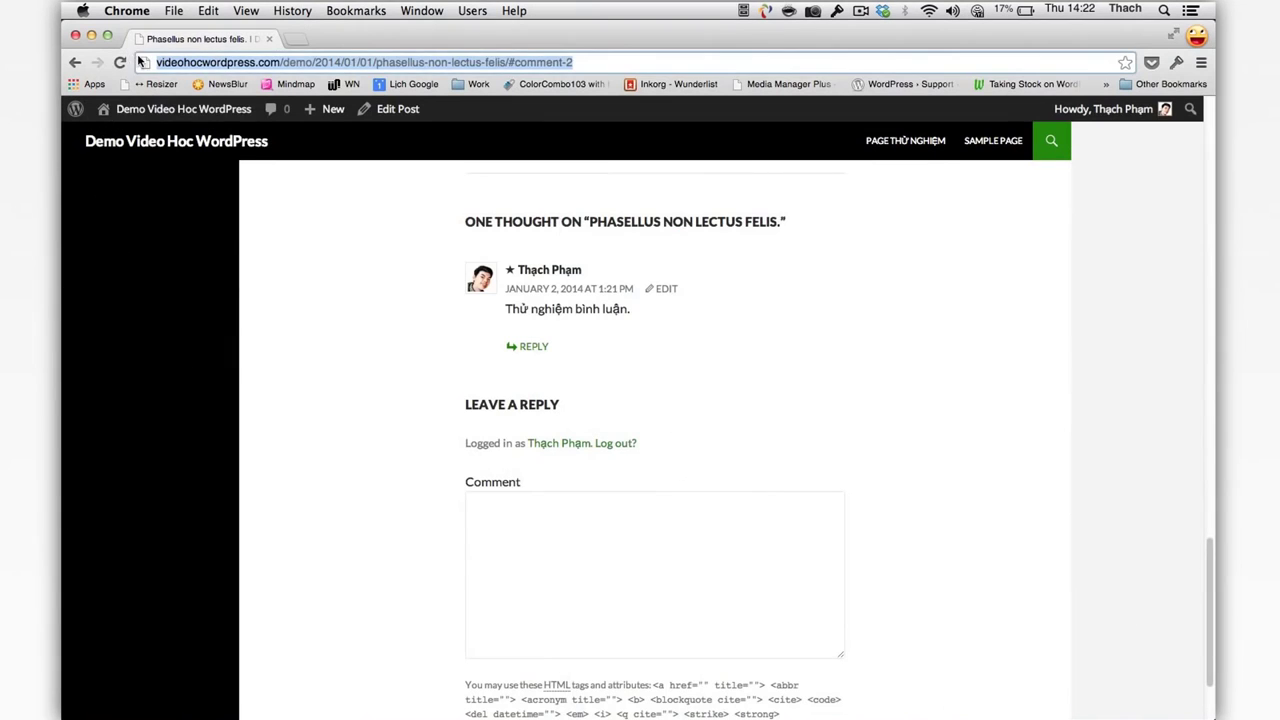
left_click(290, 261)
mouse_move(180, 109)
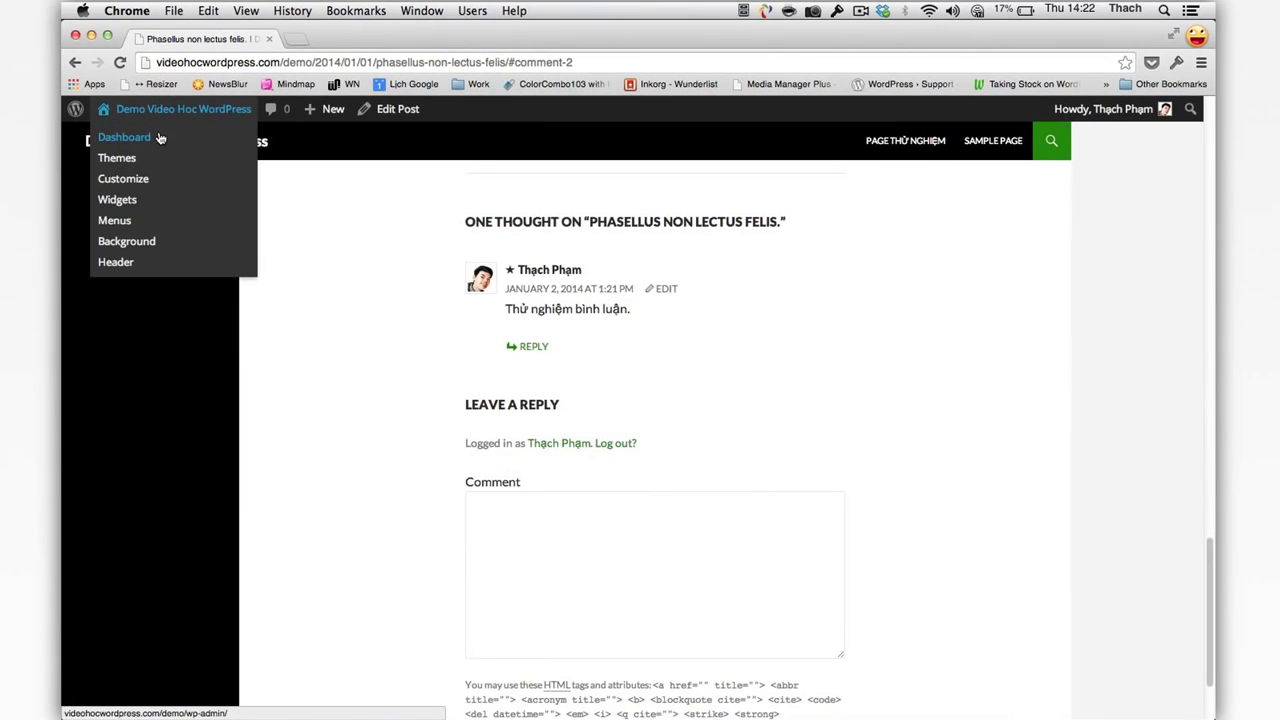
left_click(160, 137)
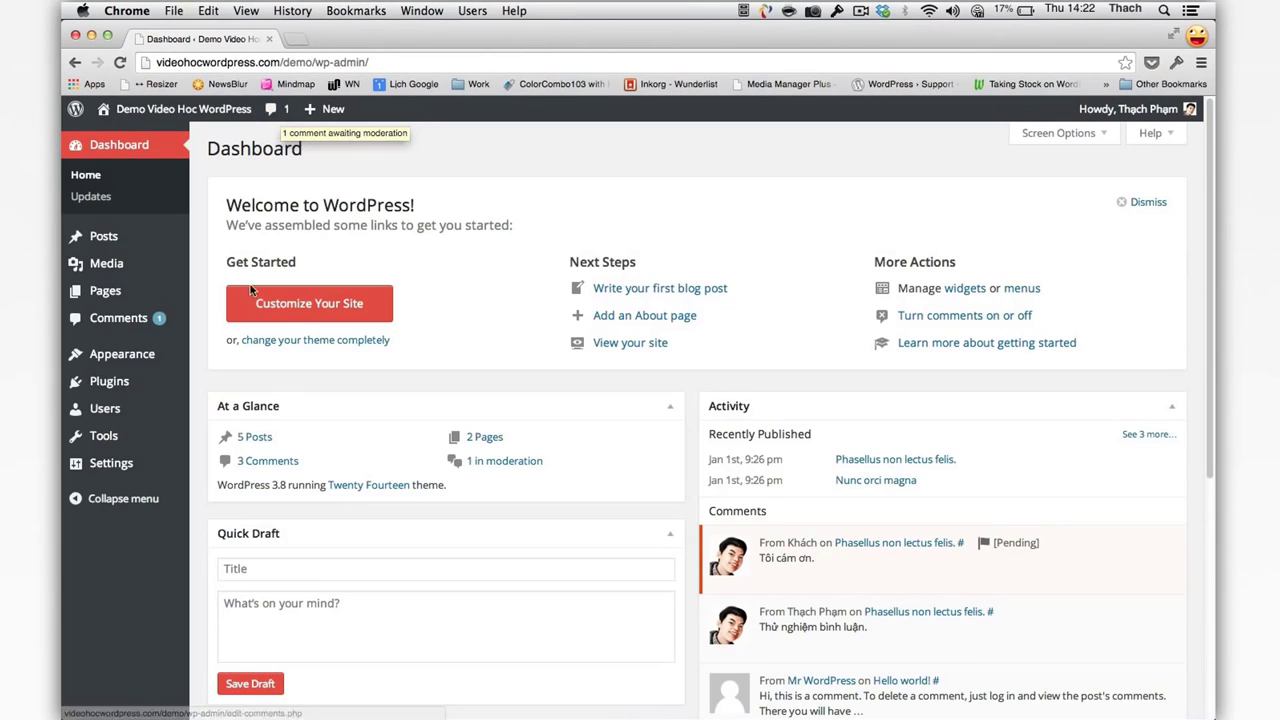
Step: Approve the guest's pending comment, then reload the visitor's post window to confirm it shows
left_click(157, 321)
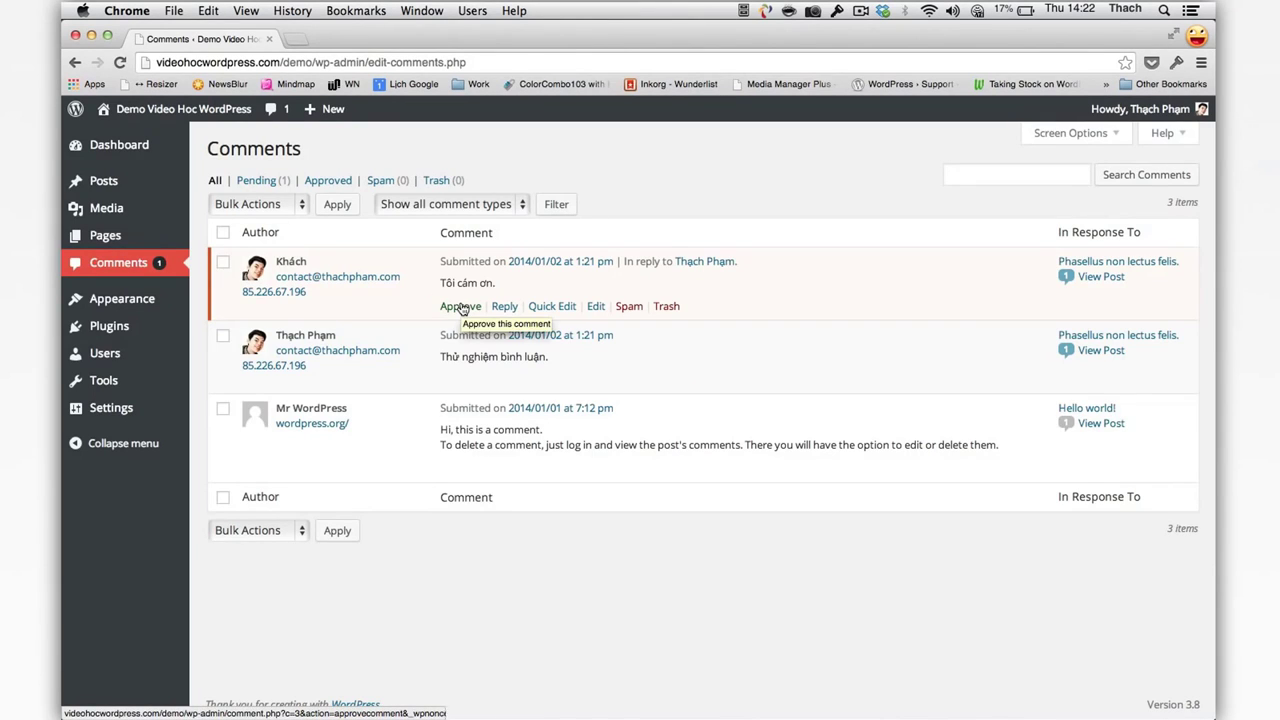
left_click(461, 307)
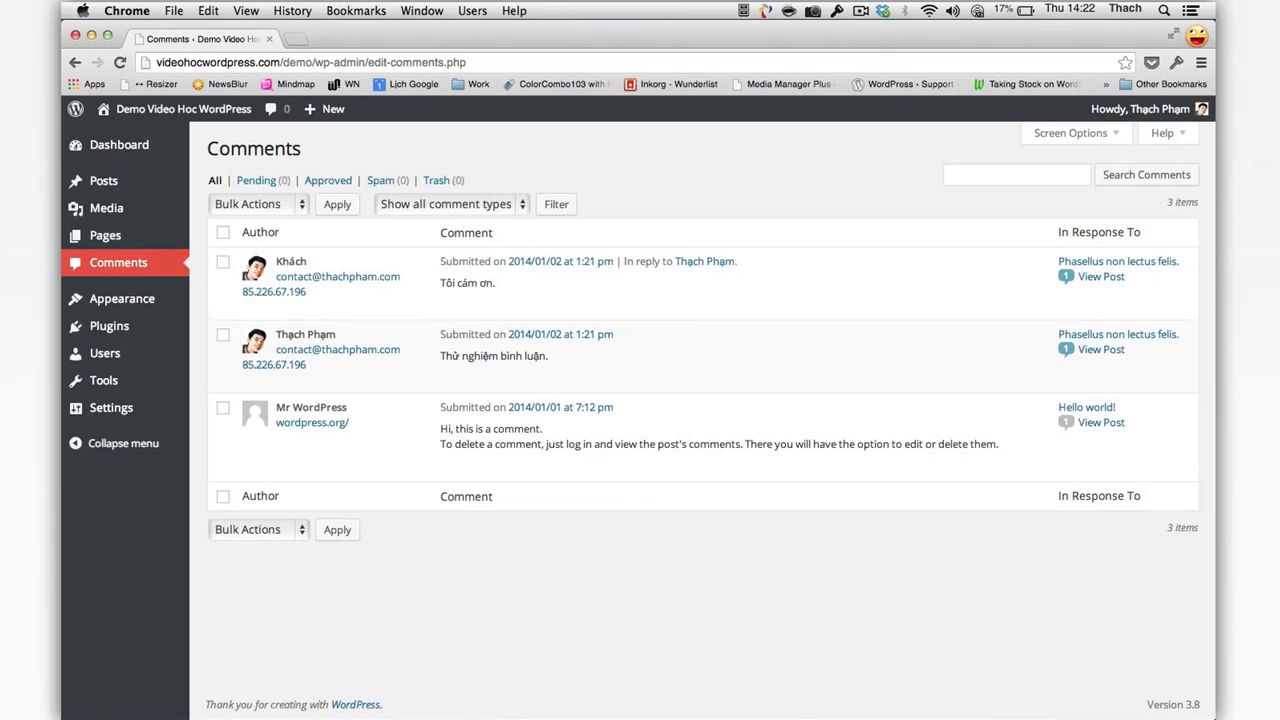
mouse_move(770, 705)
left_click(1098, 676)
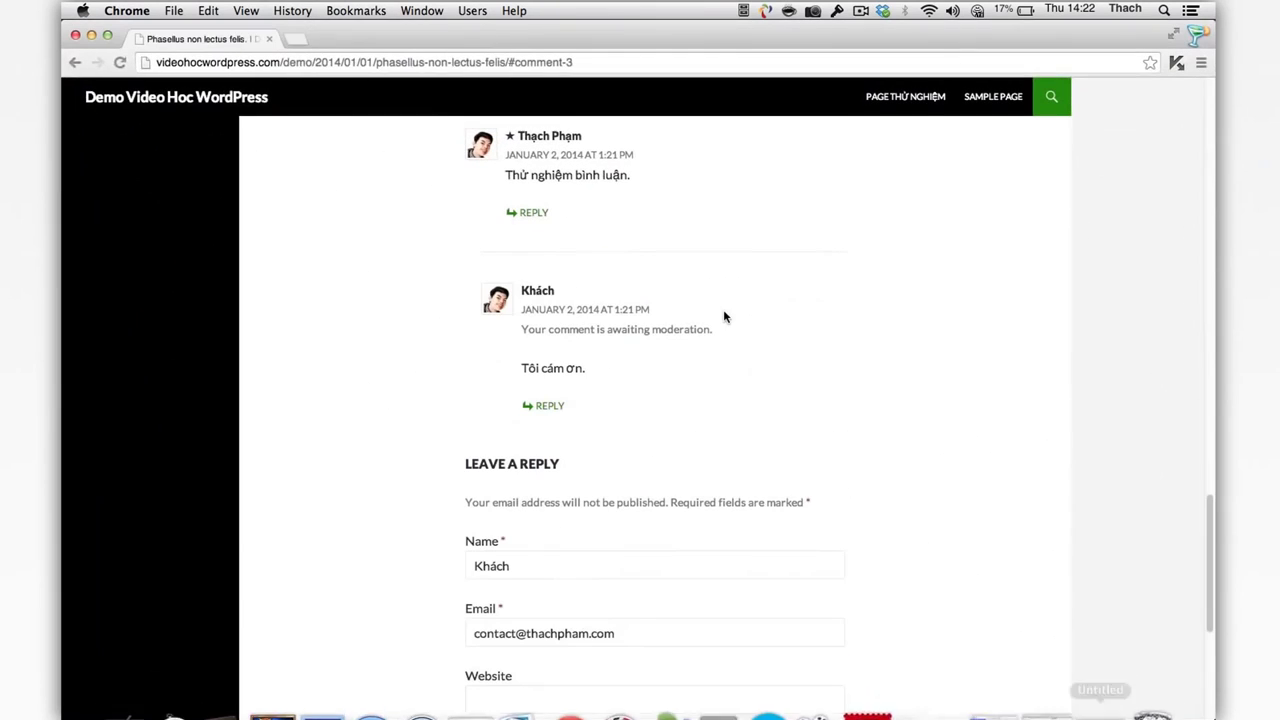
key("super+r")
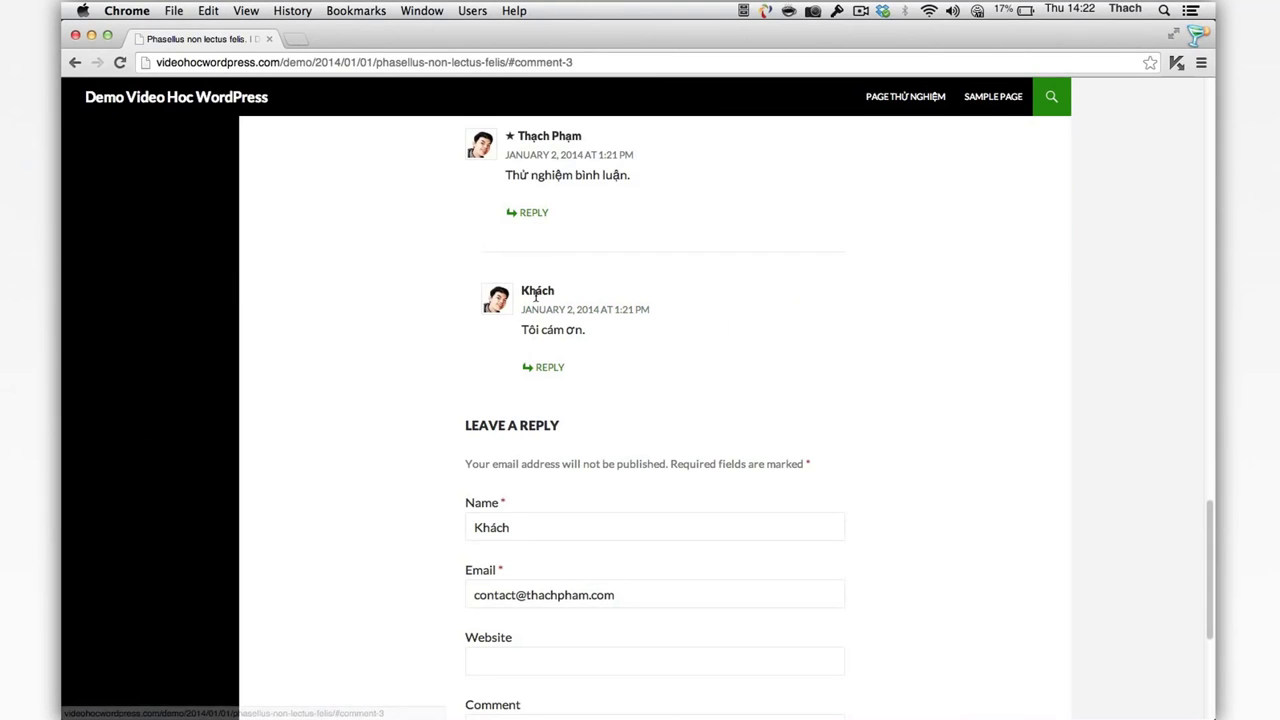
scroll(590, 322, "up", 1)
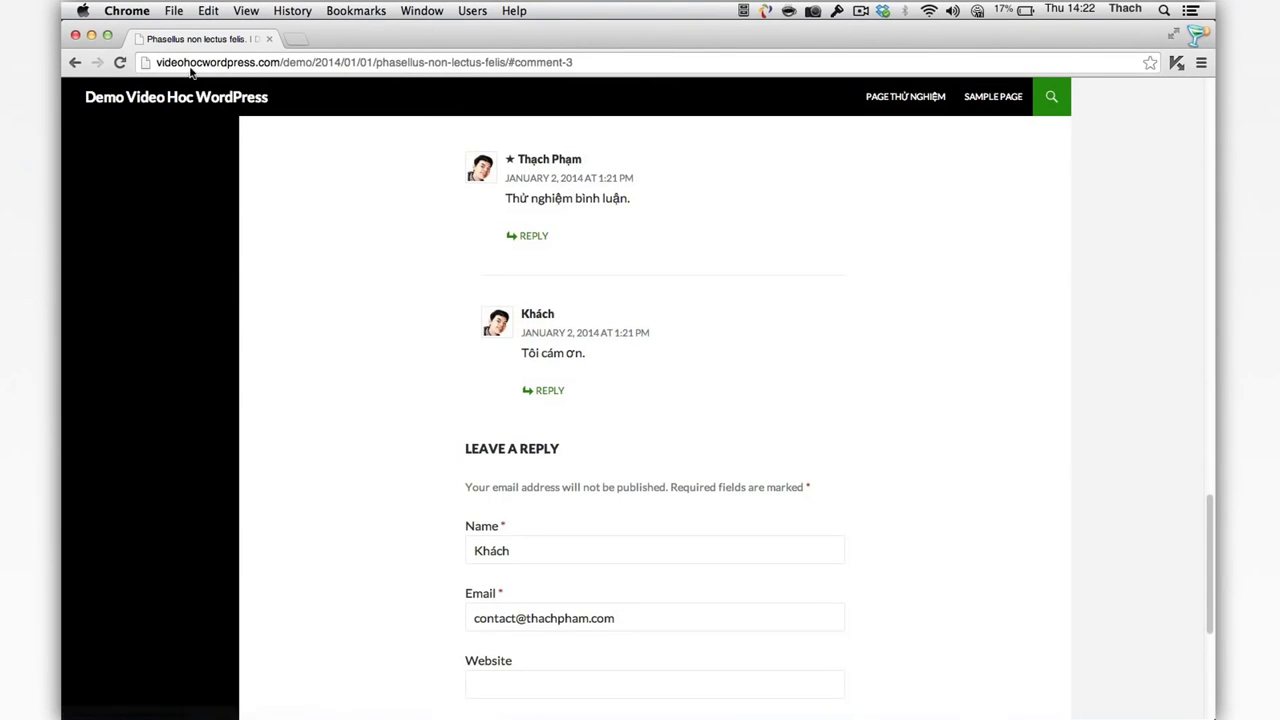
left_click(91, 35)
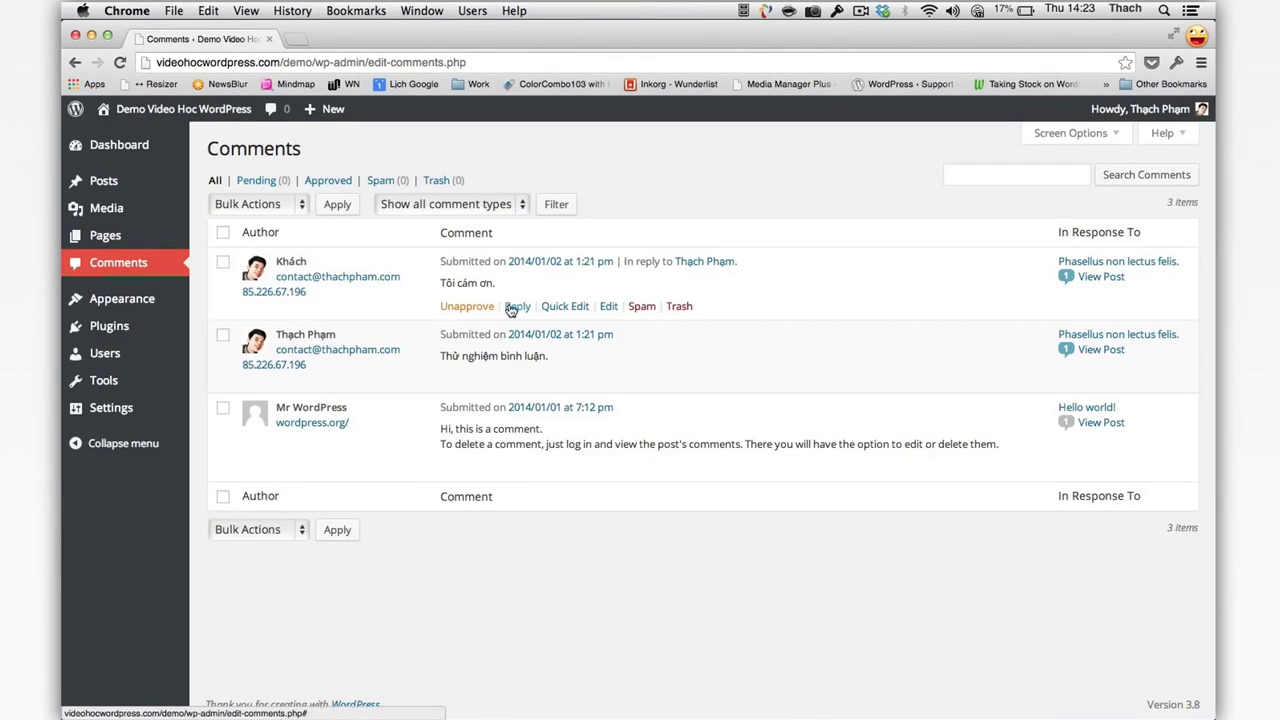
Step: Reply 'Không có gì.' to the guest's comment from the Comments list
left_click(511, 307)
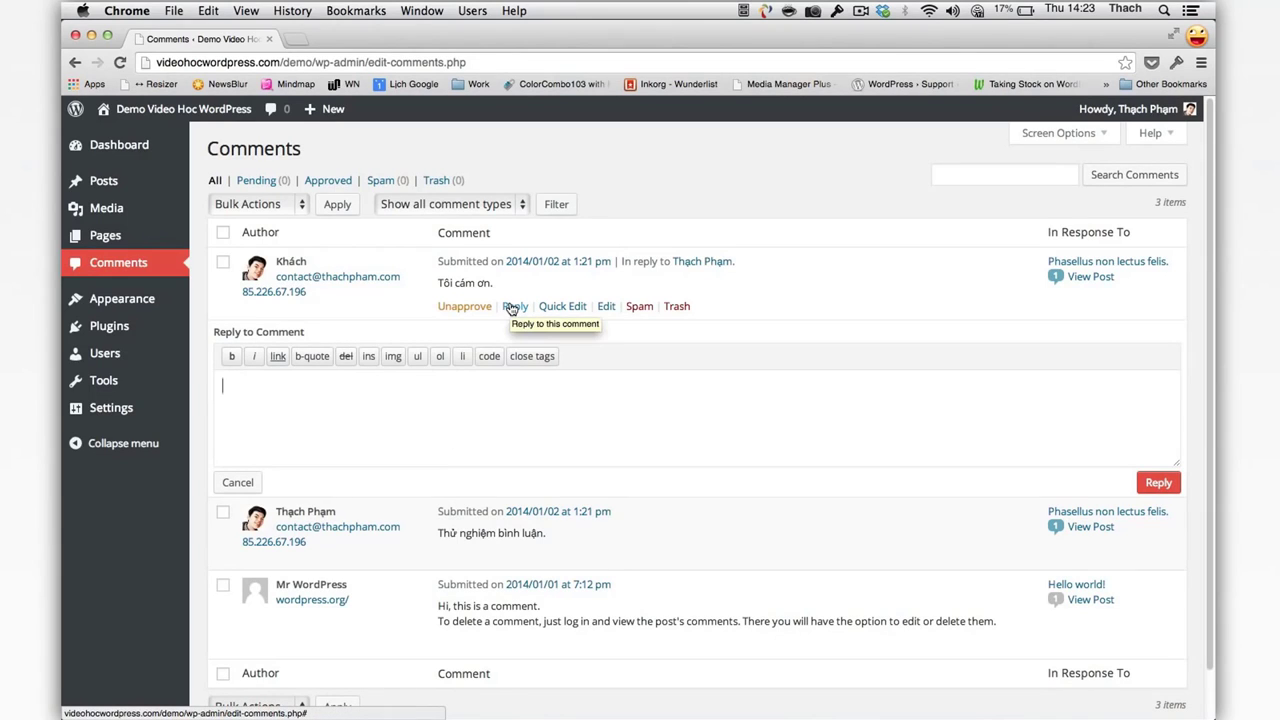
type("Không có gì.")
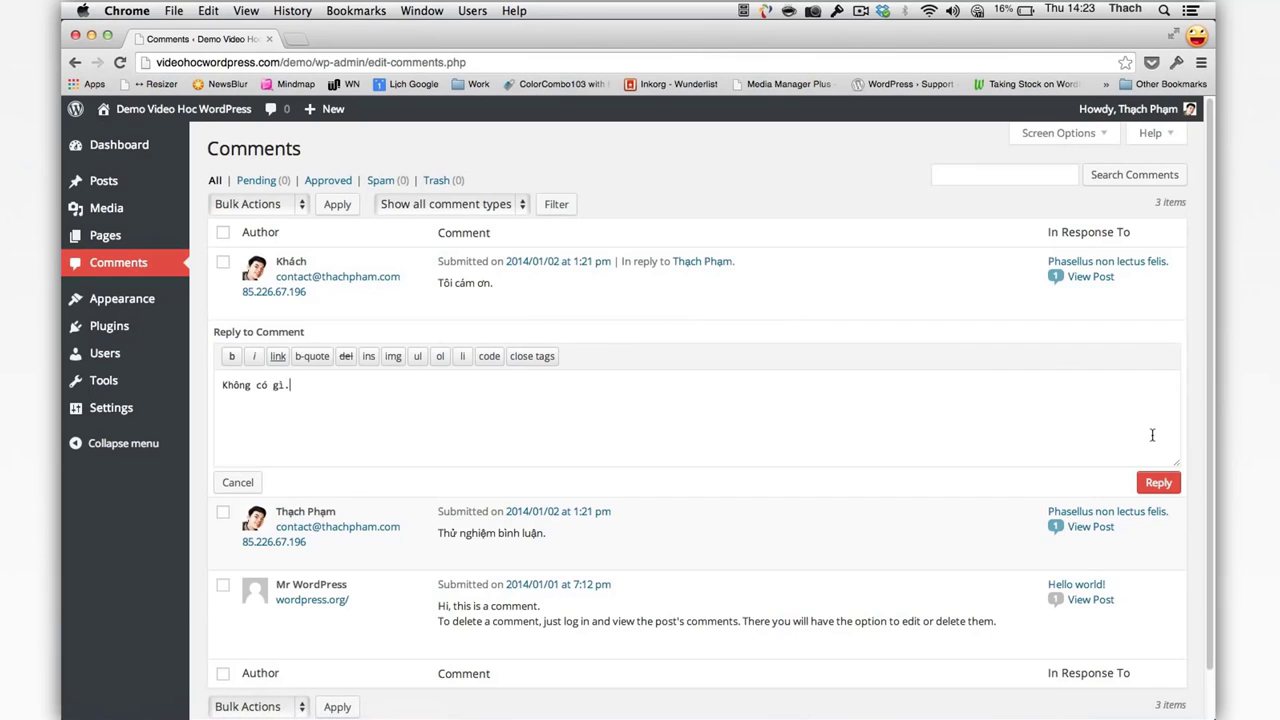
left_click(1156, 482)
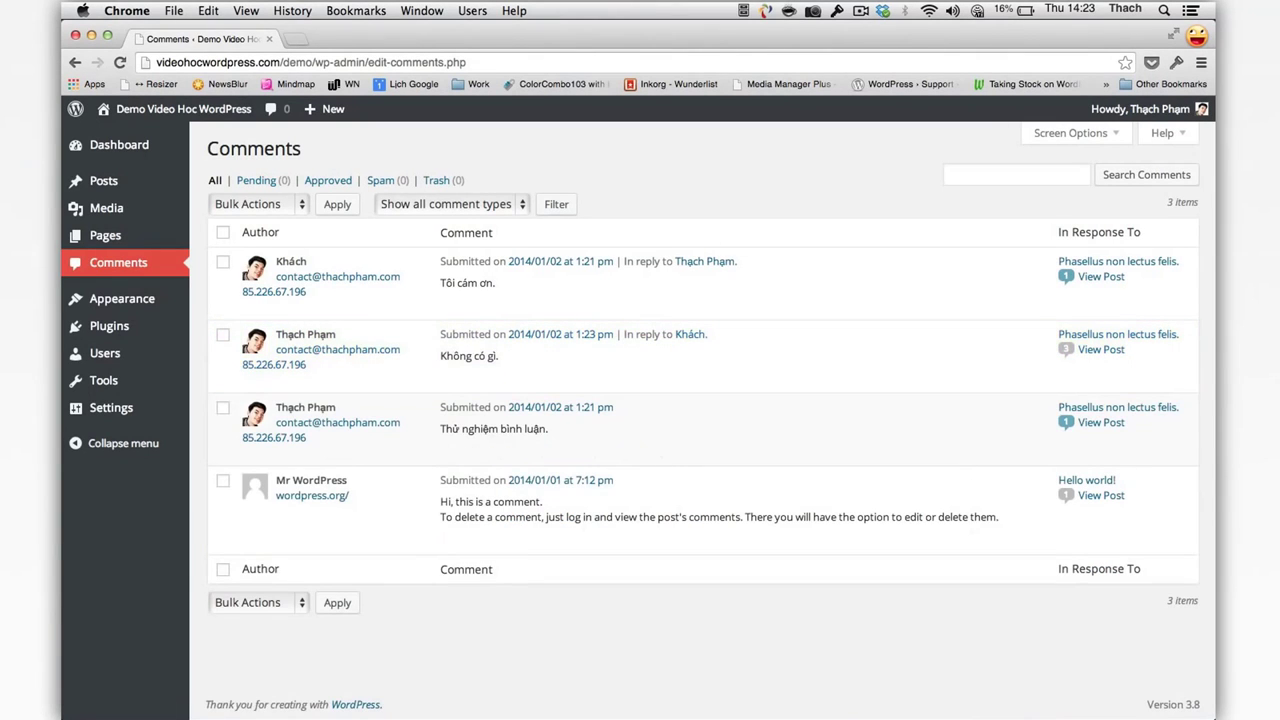
mouse_move(995, 714)
left_click(1133, 690)
Step: Trash the default 'Hi, this is a comment.' sample comment
mouse_move(590, 292)
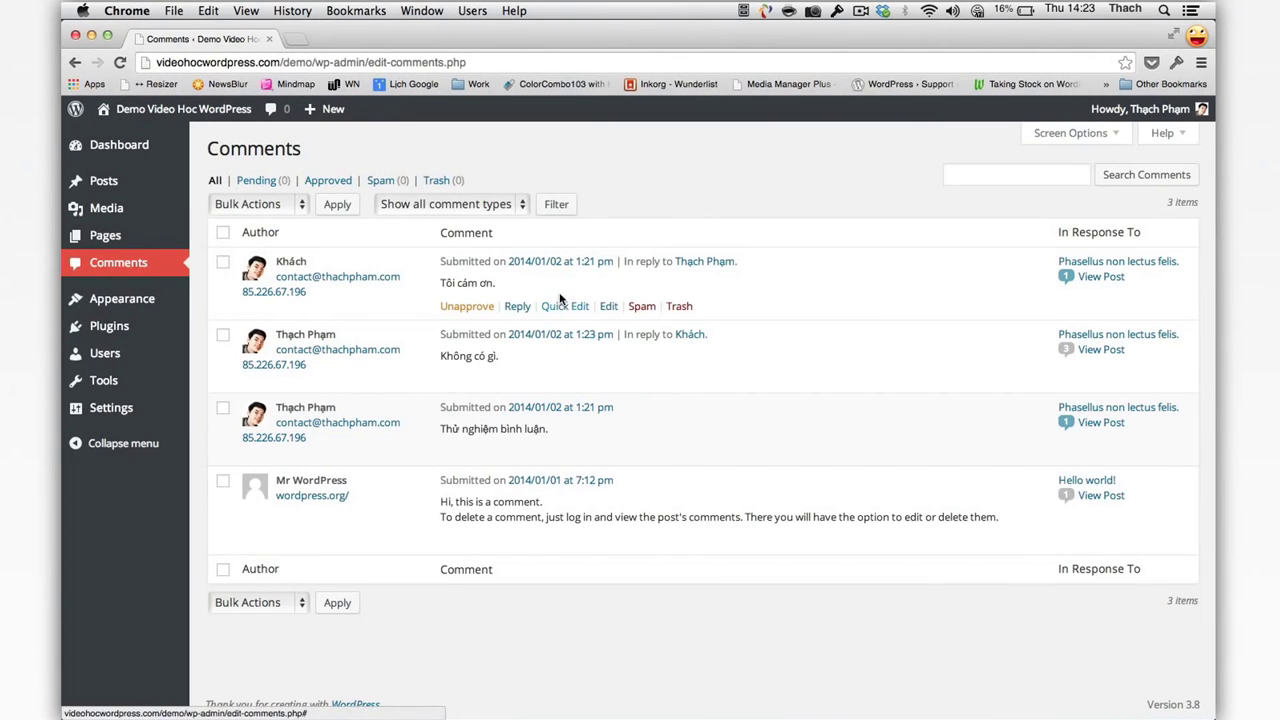
mouse_move(570, 540)
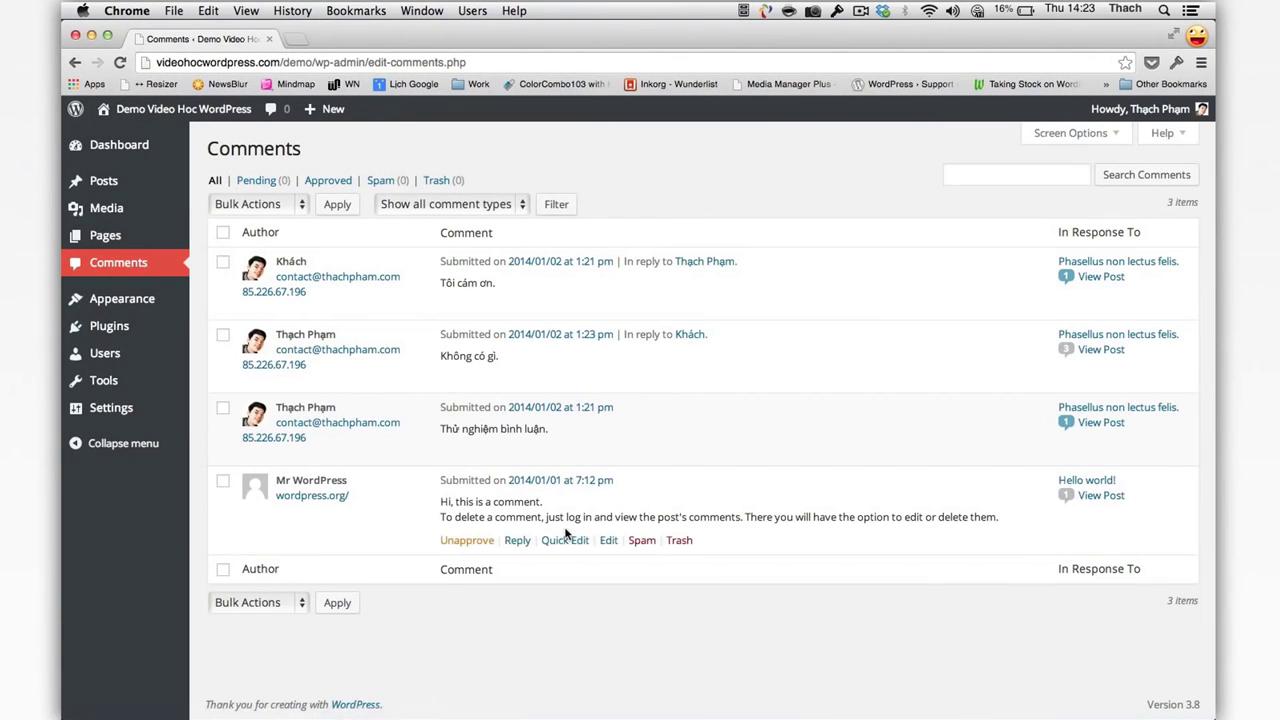
left_click(679, 541)
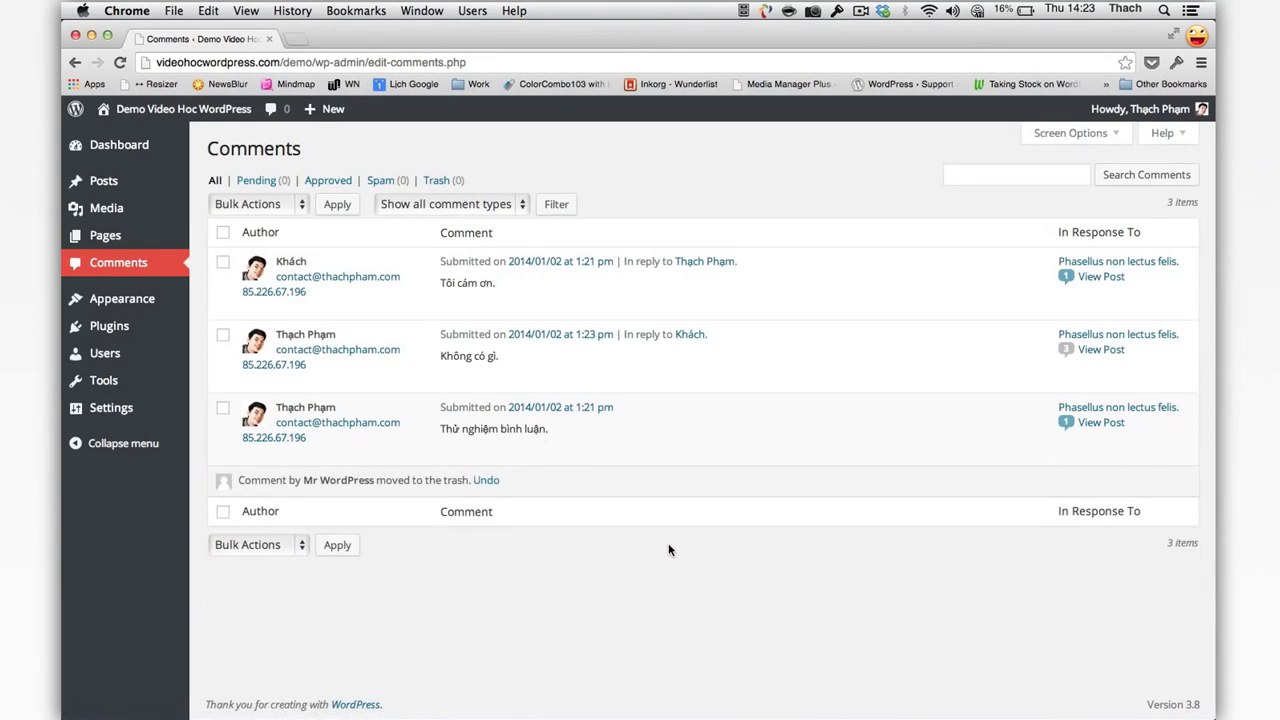
Step: Mark the 'Tôi cám ơn.' comment as spam
mouse_move(526, 410)
mouse_move(518, 360)
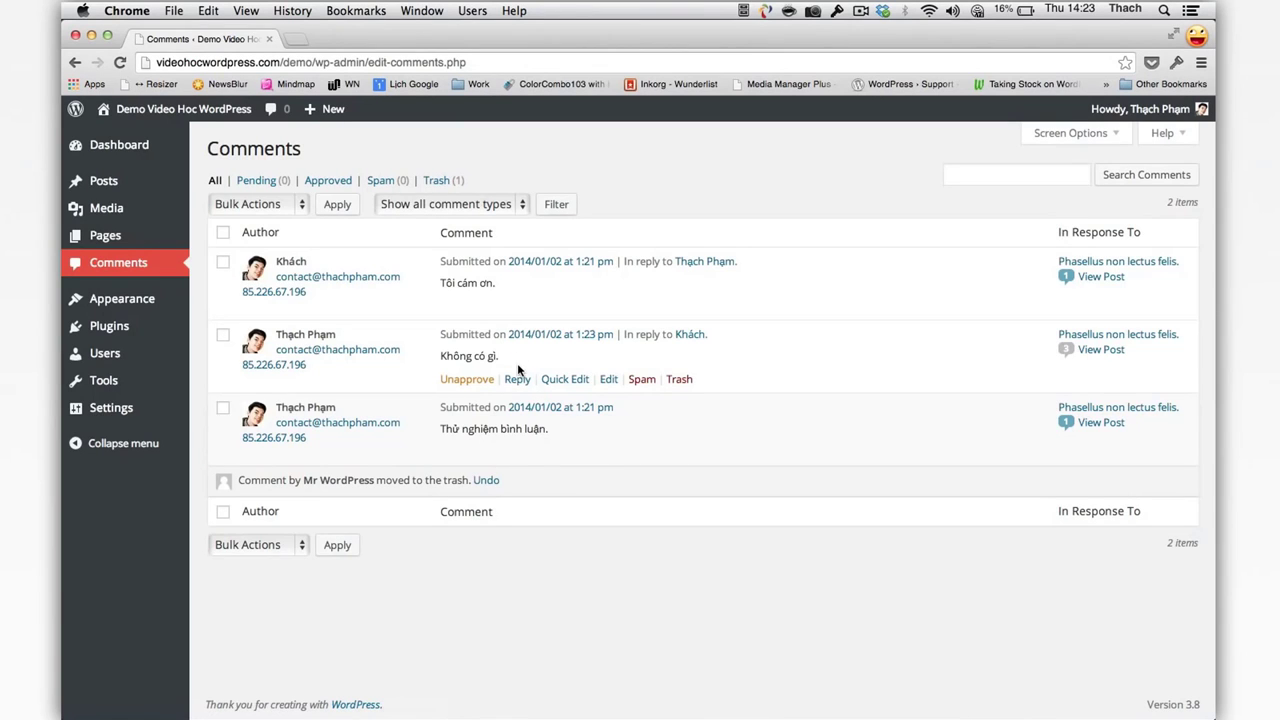
mouse_move(471, 311)
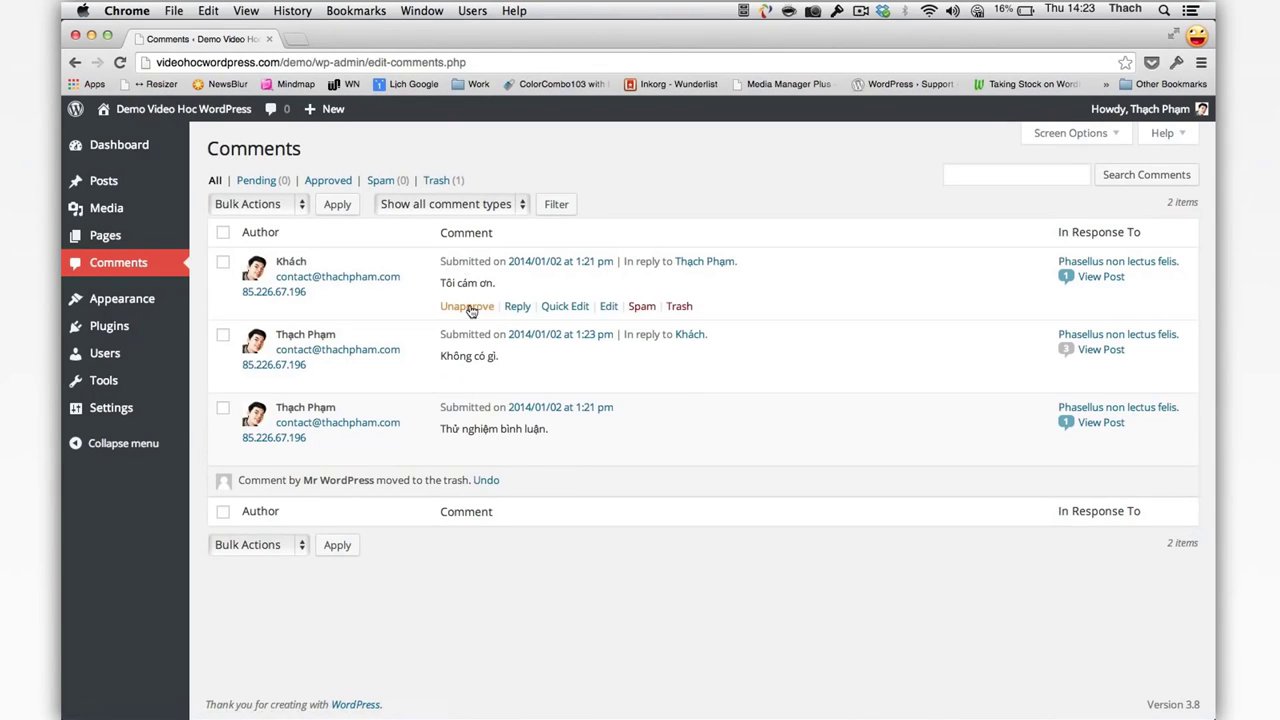
left_click(642, 306)
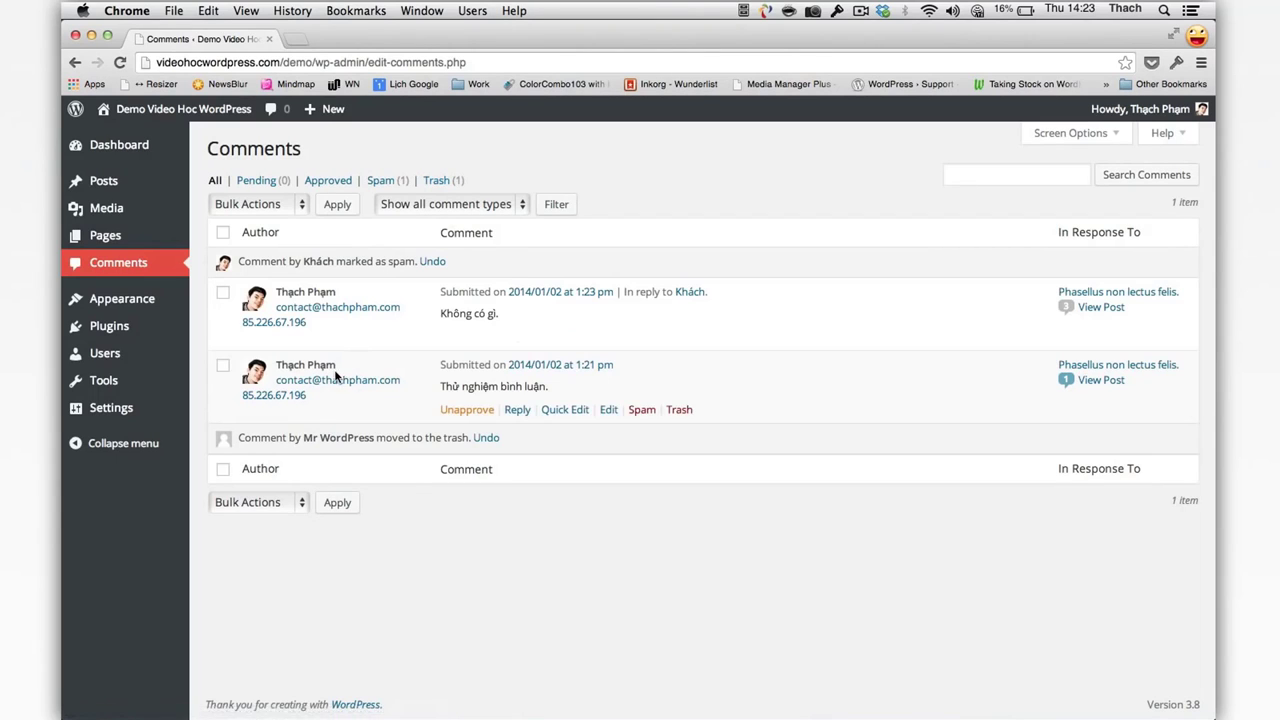
Step: Uncheck pingbacks, link notifications and comments on new articles in Discussion Settings, then save
mouse_move(145, 416)
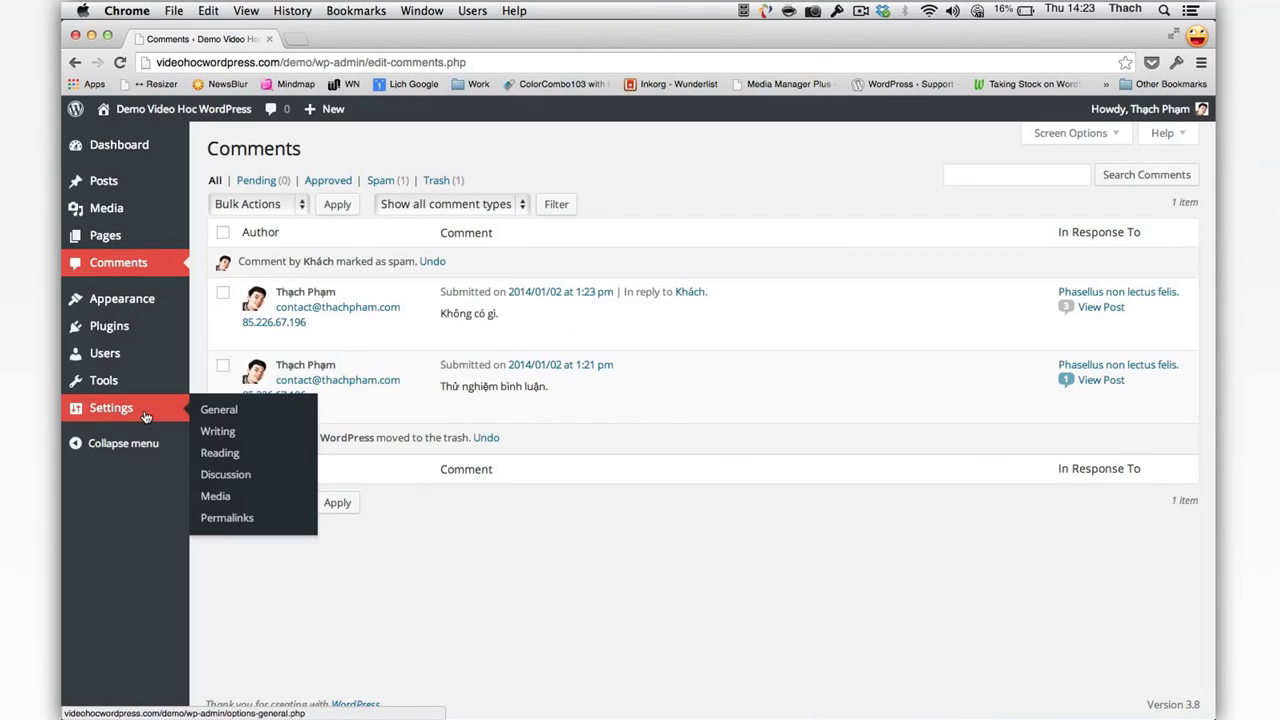
left_click(254, 478)
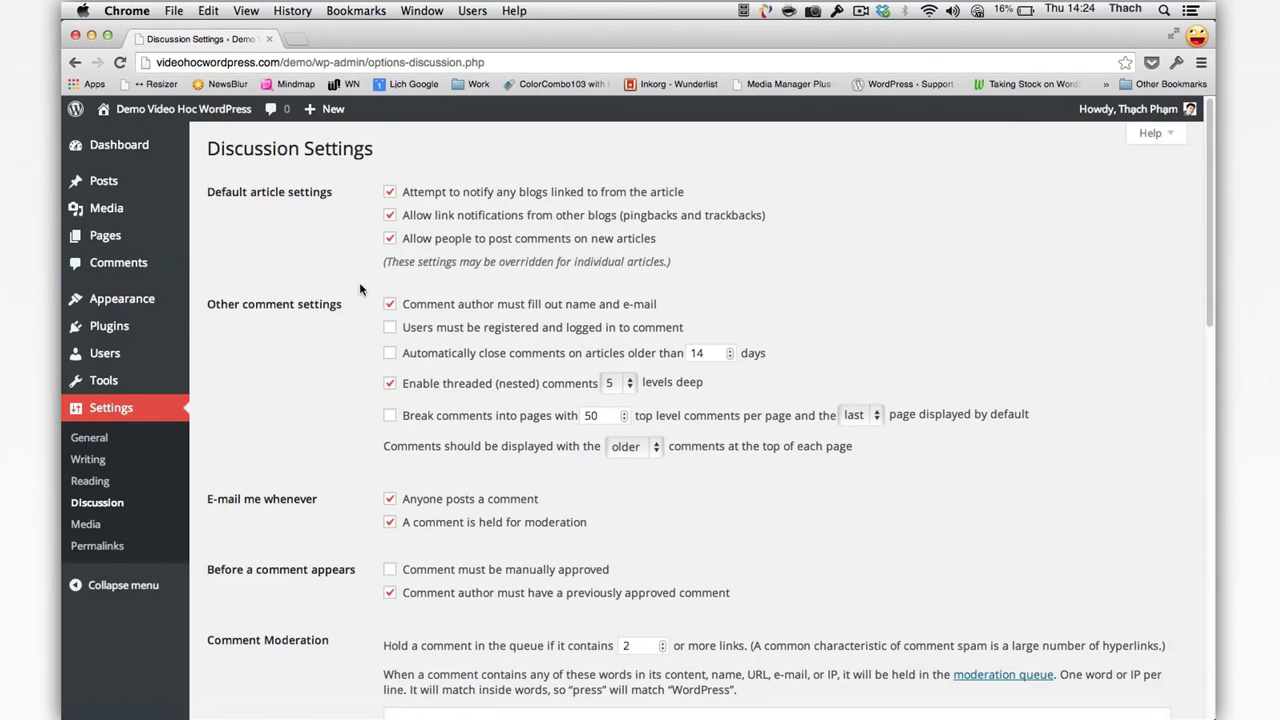
left_click(403, 194)
left_click(404, 215)
left_click(404, 238)
scroll(440, 265, "down", 15)
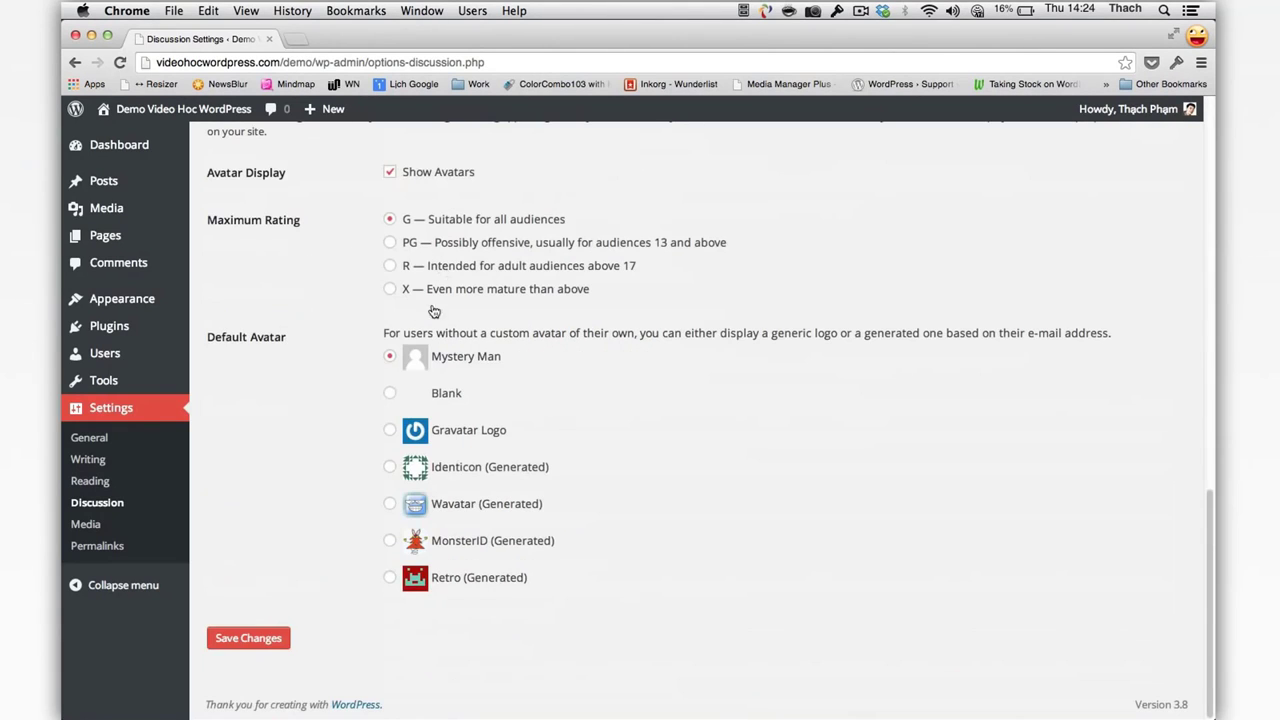
left_click(246, 634)
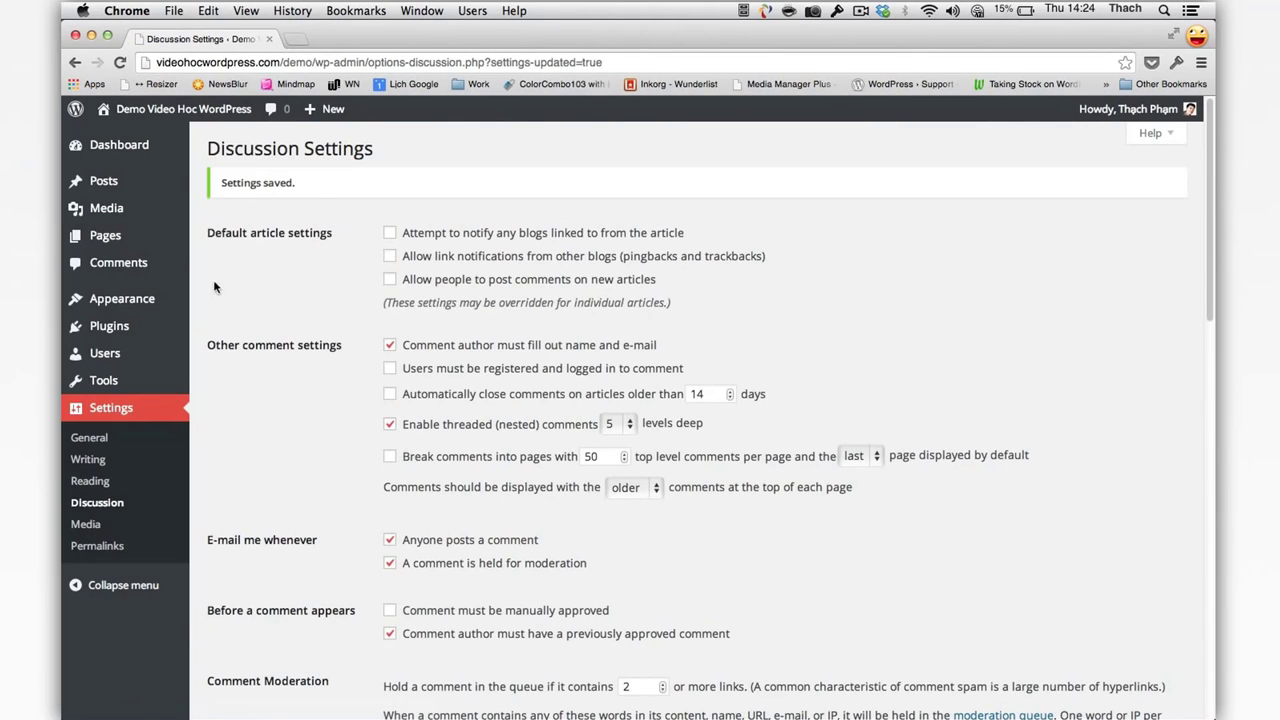
mouse_move(157, 189)
left_click(210, 204)
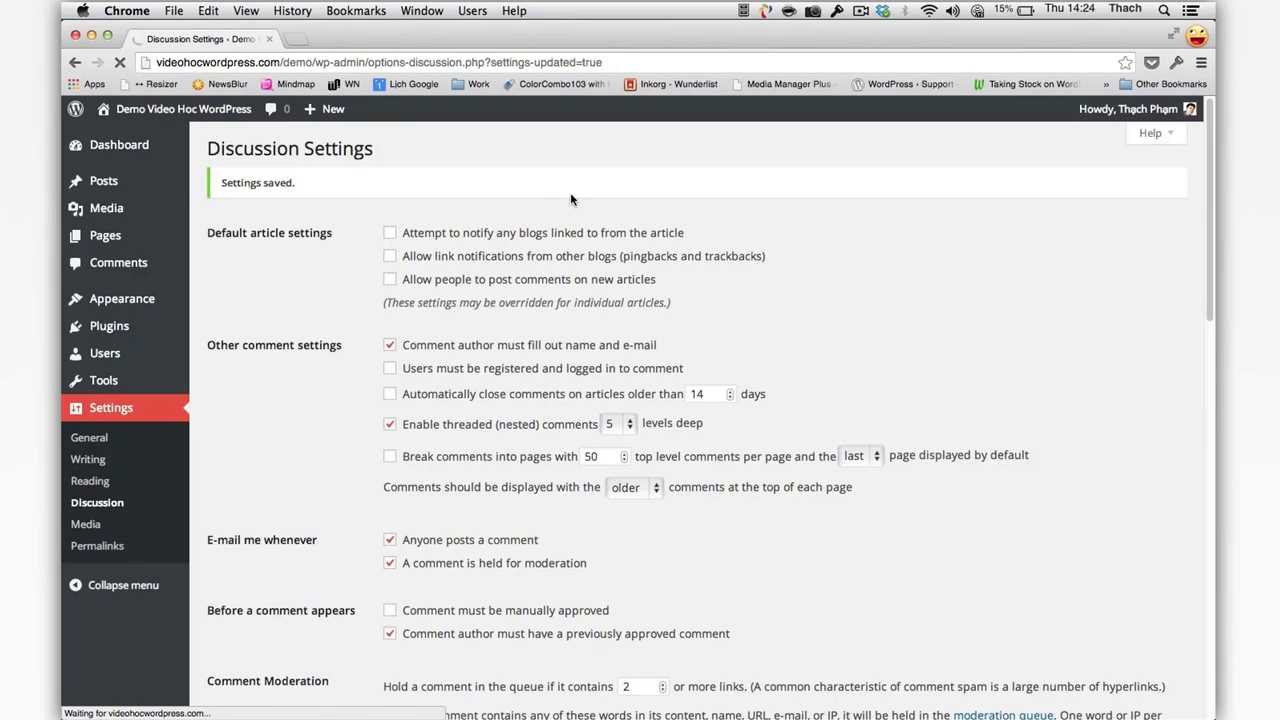
Step: Publish the post 'Quản lý bình luận' with body 'Tìm hiểu tính năng quản lý bình luận.'
type("Baì thu")
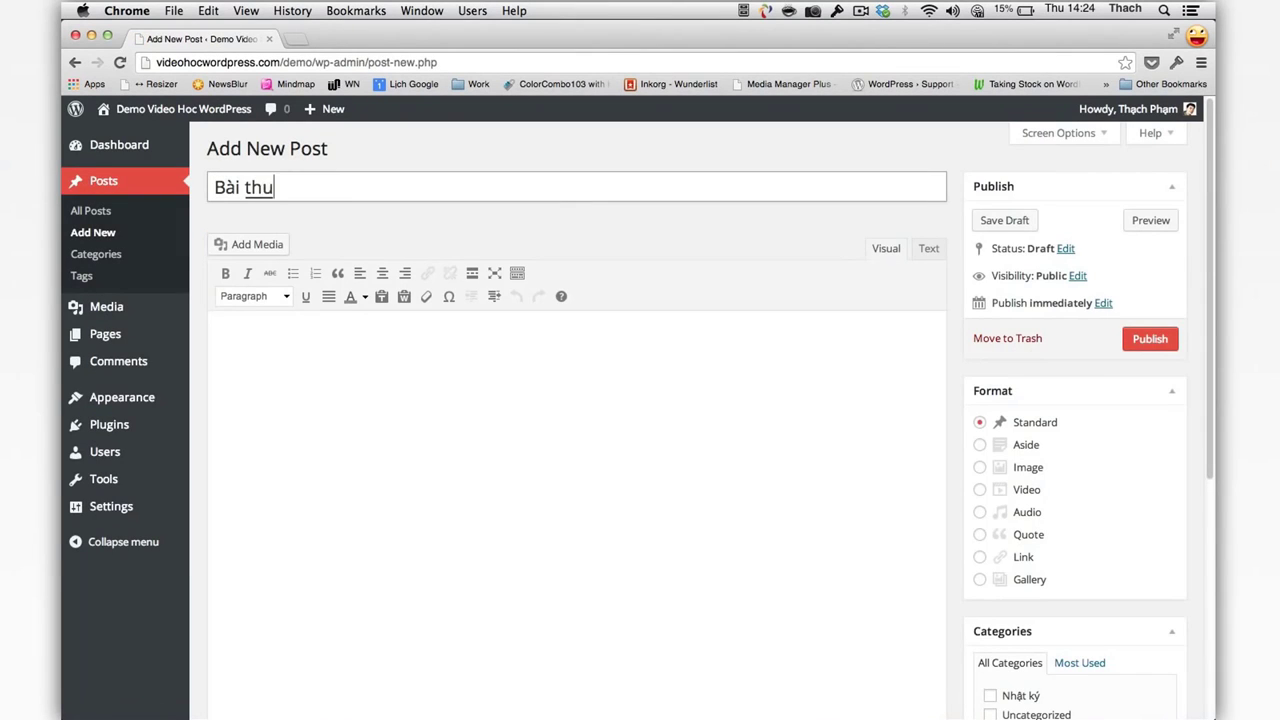
key("BackSpace")
key("BackSpace")
key("BackSpace")
key("BackSpace")
key("super+a")
type("Quản lý bình luâ")
type("nj")
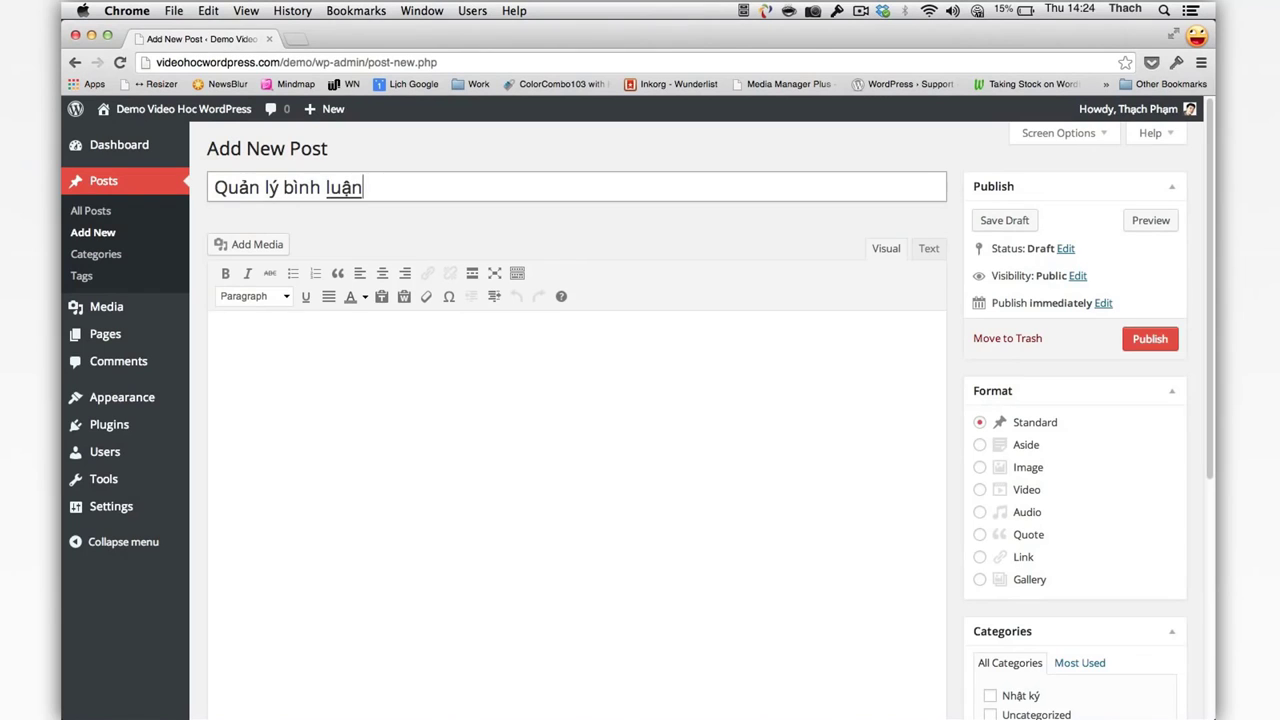
left_click(597, 508)
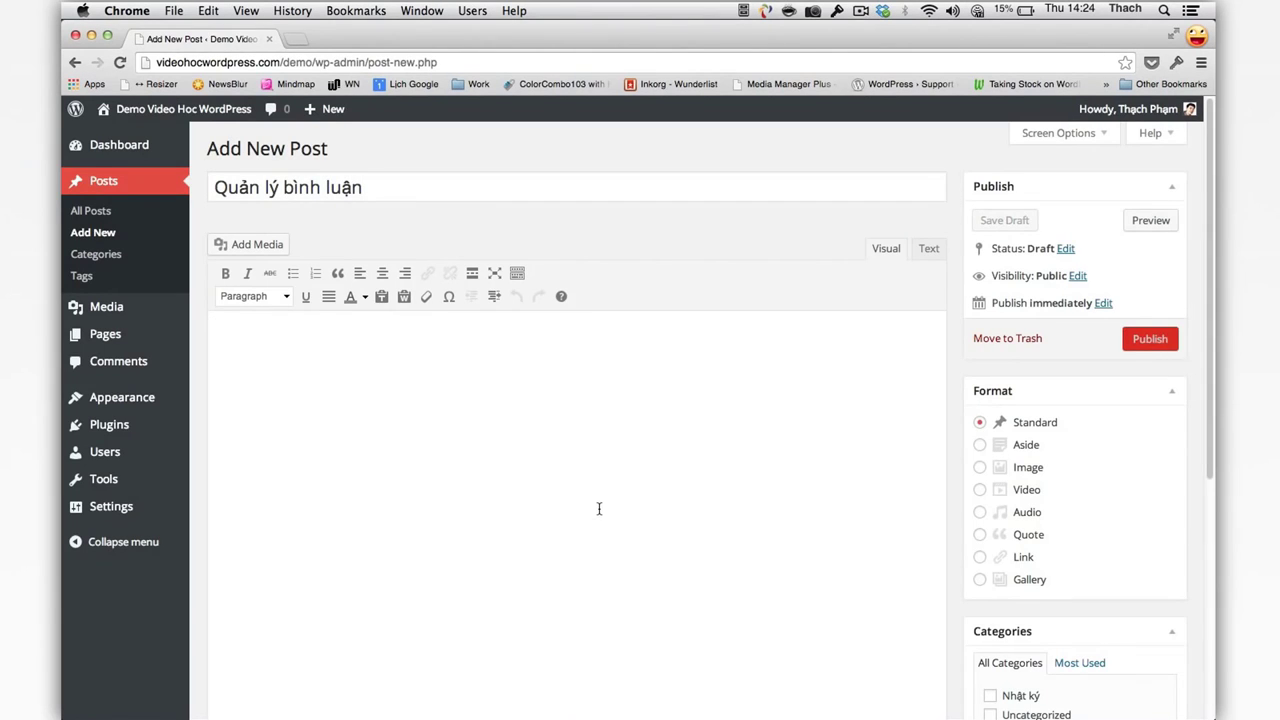
type("Tìm hiểu ")
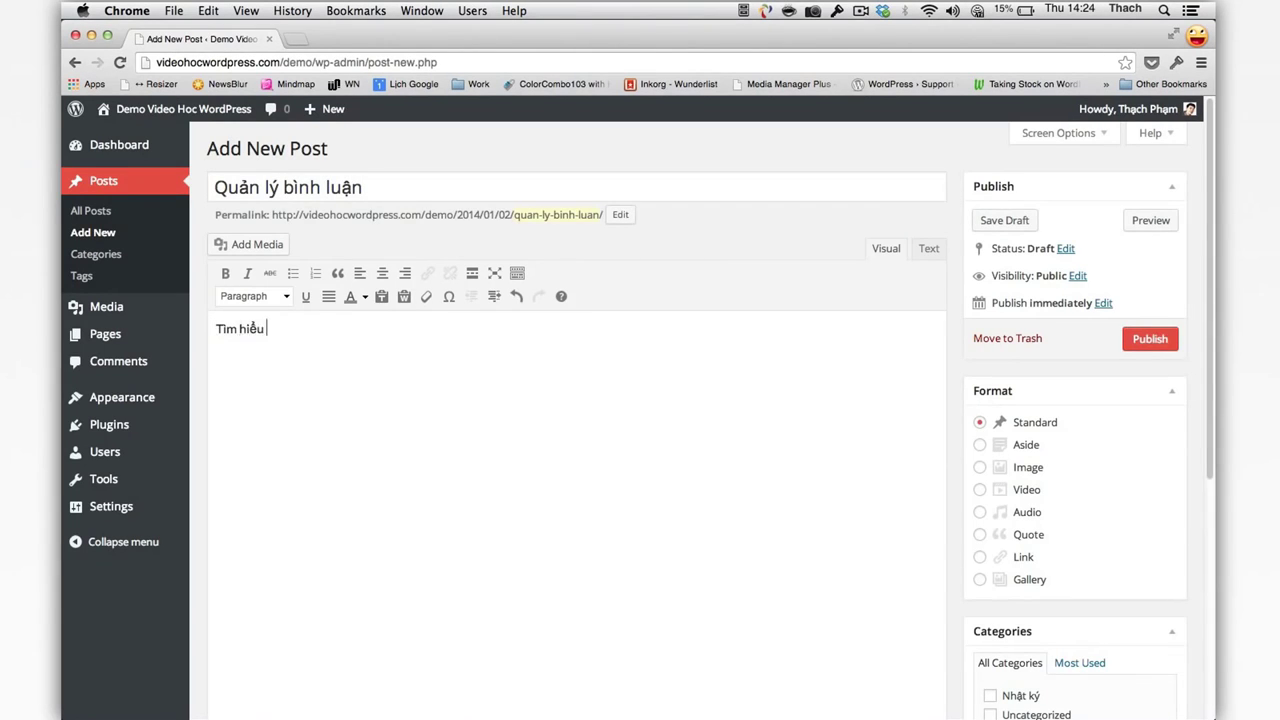
type("tính nă g")
type("ng qu")
type("ản lý binh l")
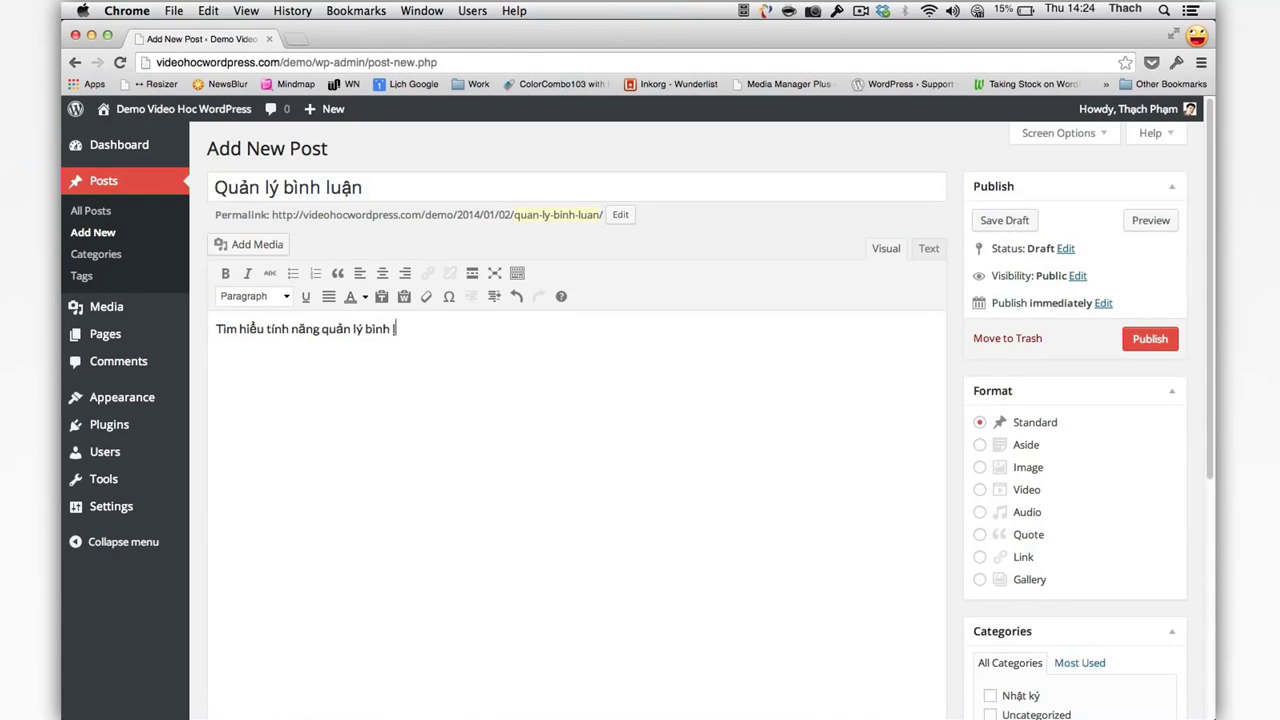
type("uận.")
left_click(1150, 341)
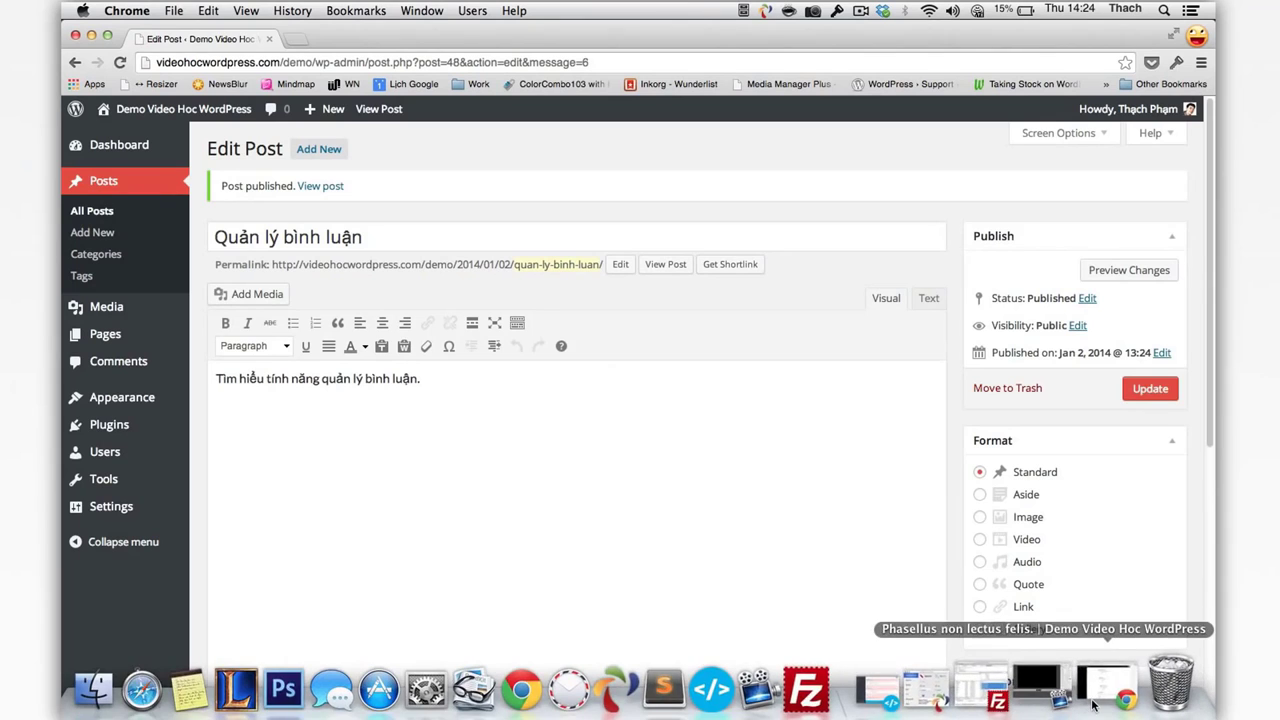
Step: View the new 'Quản lý bình luận' post from the live site's home page
left_click(1012, 694)
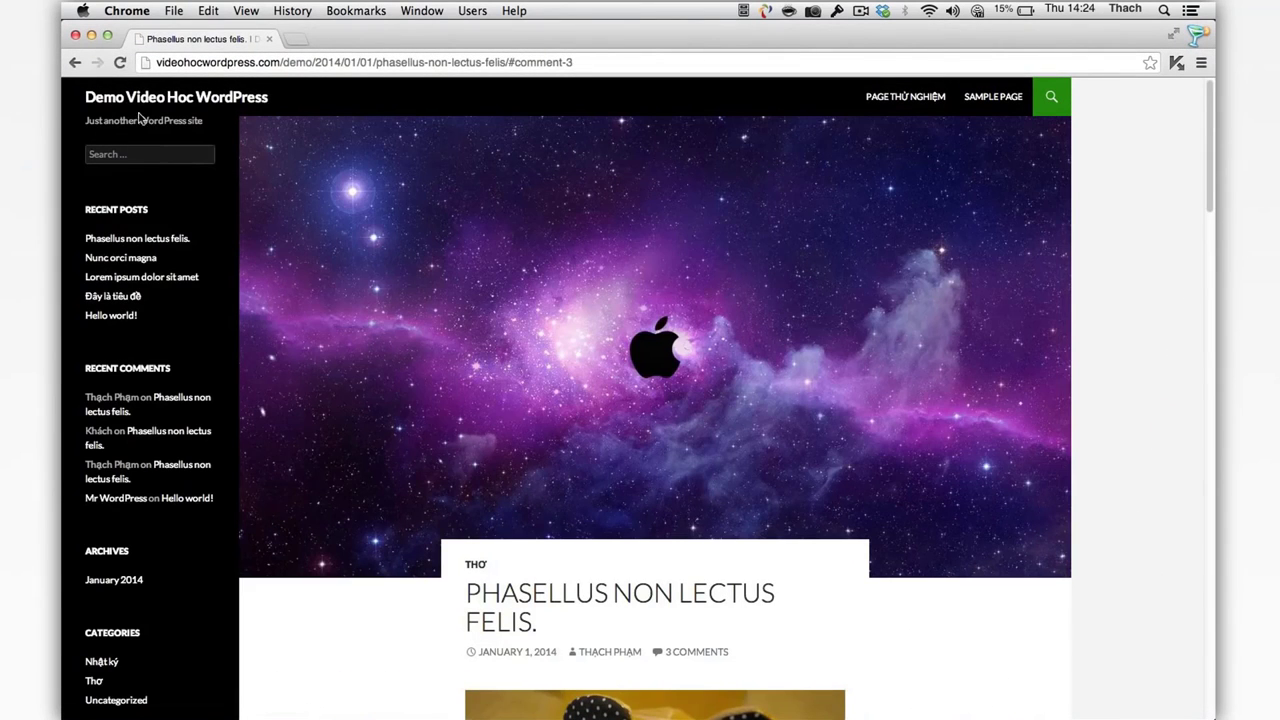
left_click(145, 100)
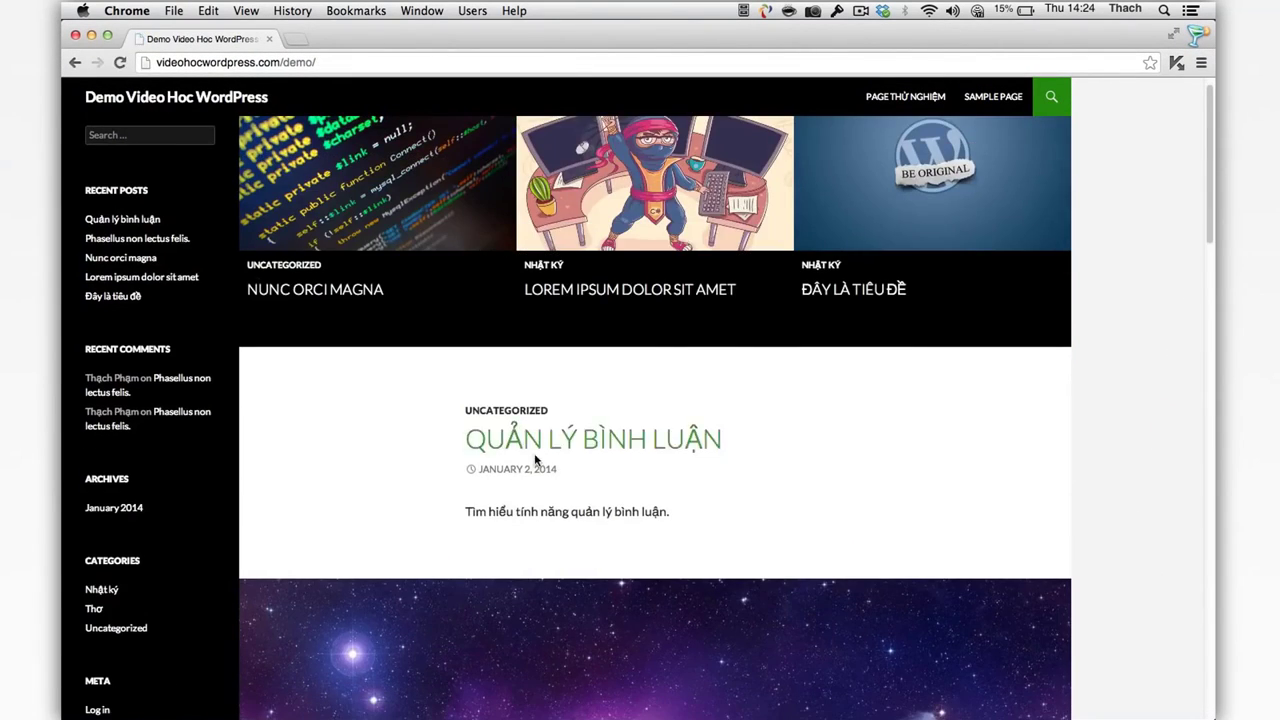
left_click(512, 455)
scroll(450, 360, "down", 3)
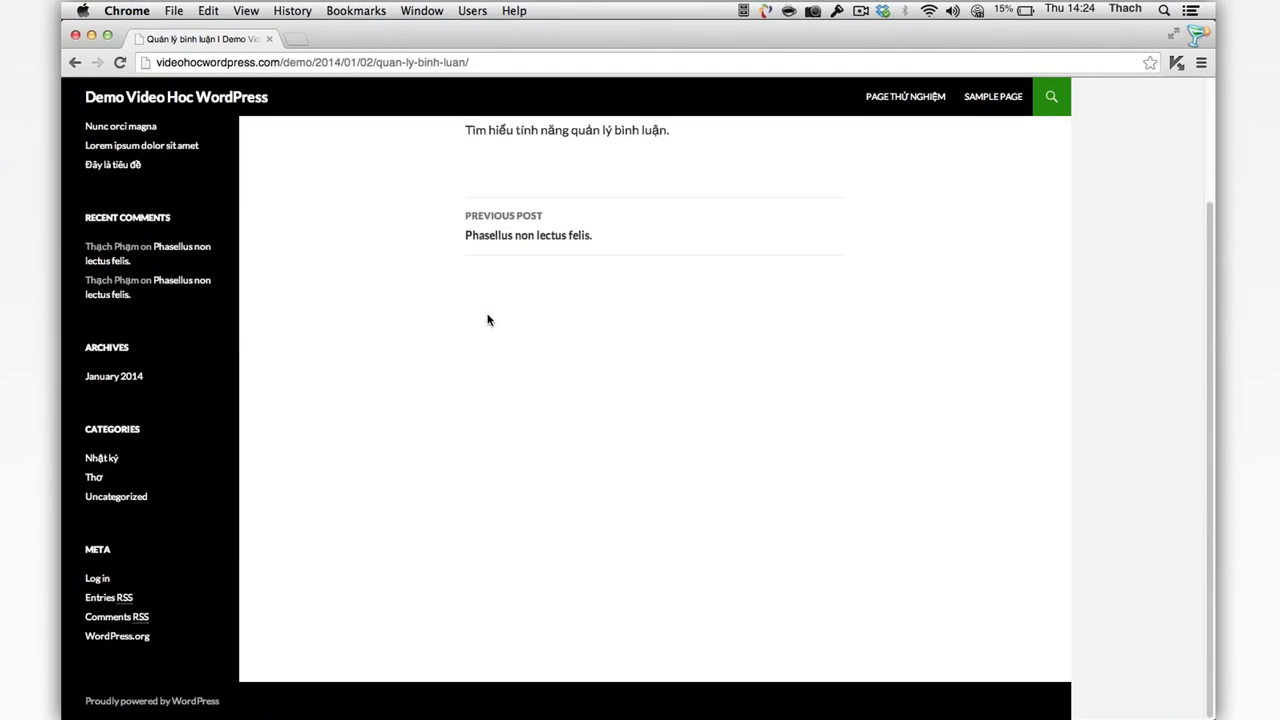
scroll(489, 320, "up", 4)
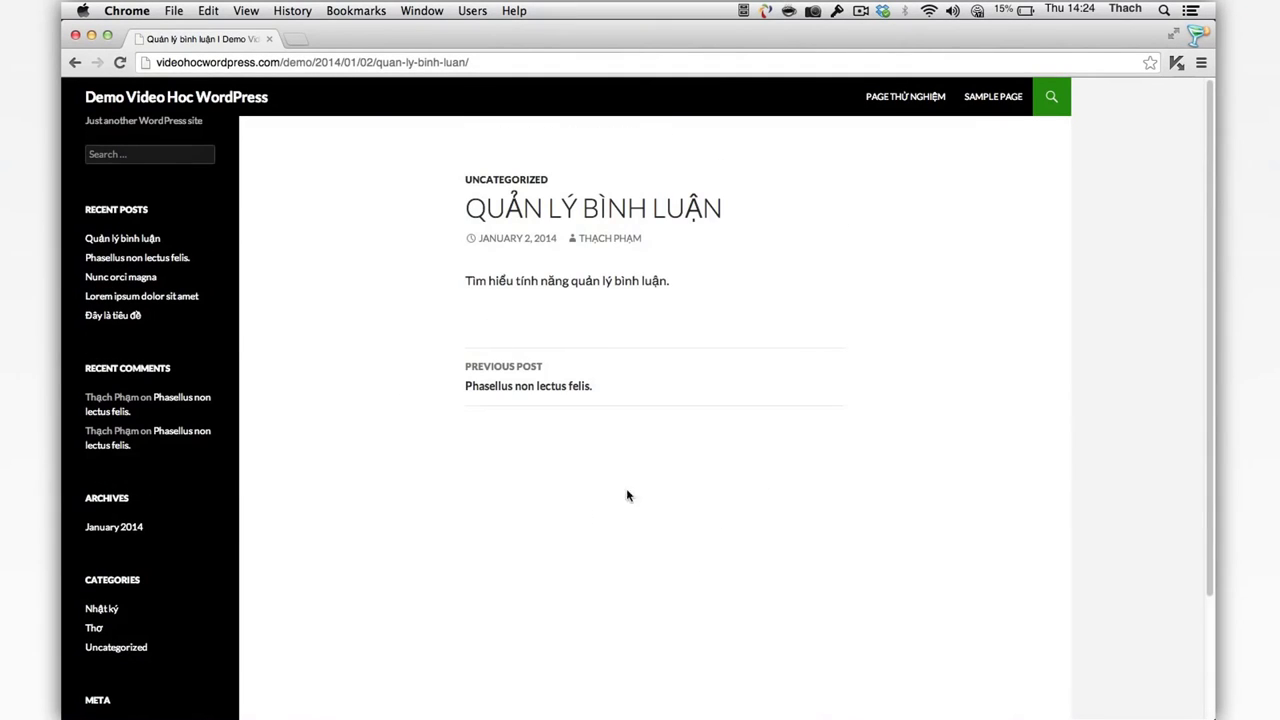
Step: Check the 'Phasellus non lectus felis.' post via Recent Posts, then return to the admin Posts list
left_click(184, 257)
scroll(218, 260, "down", 5)
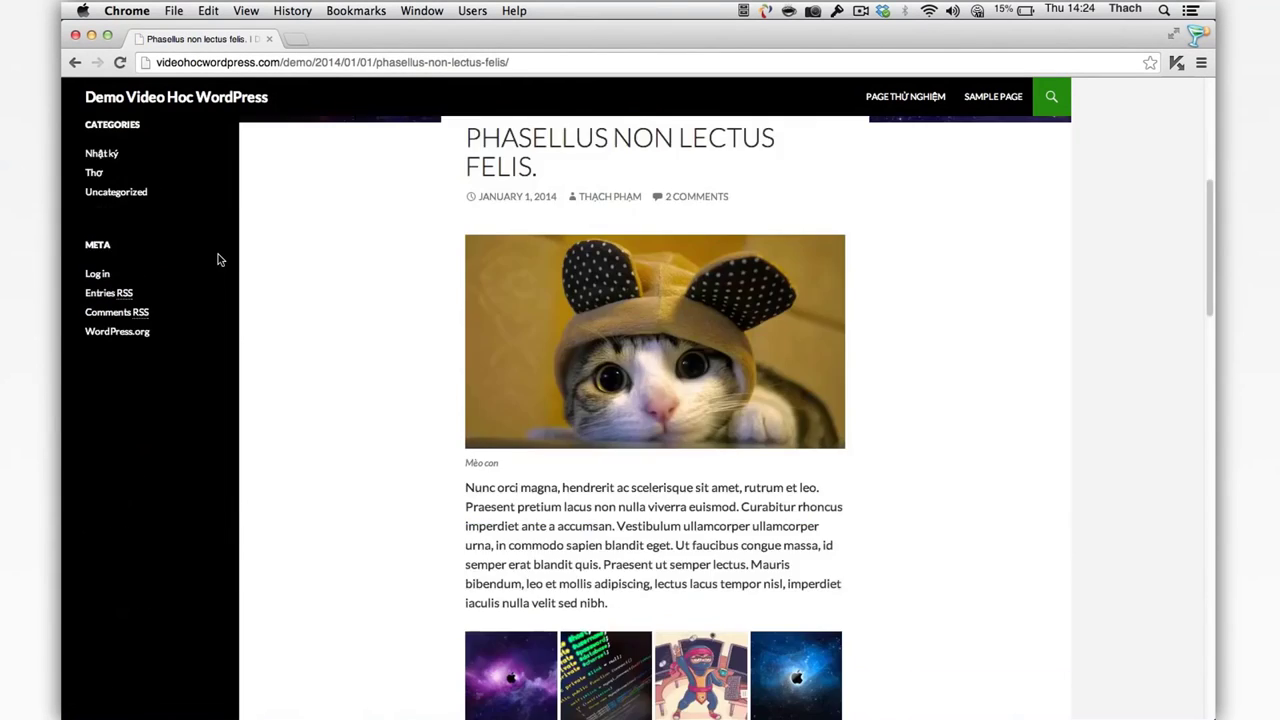
scroll(218, 260, "down", 15)
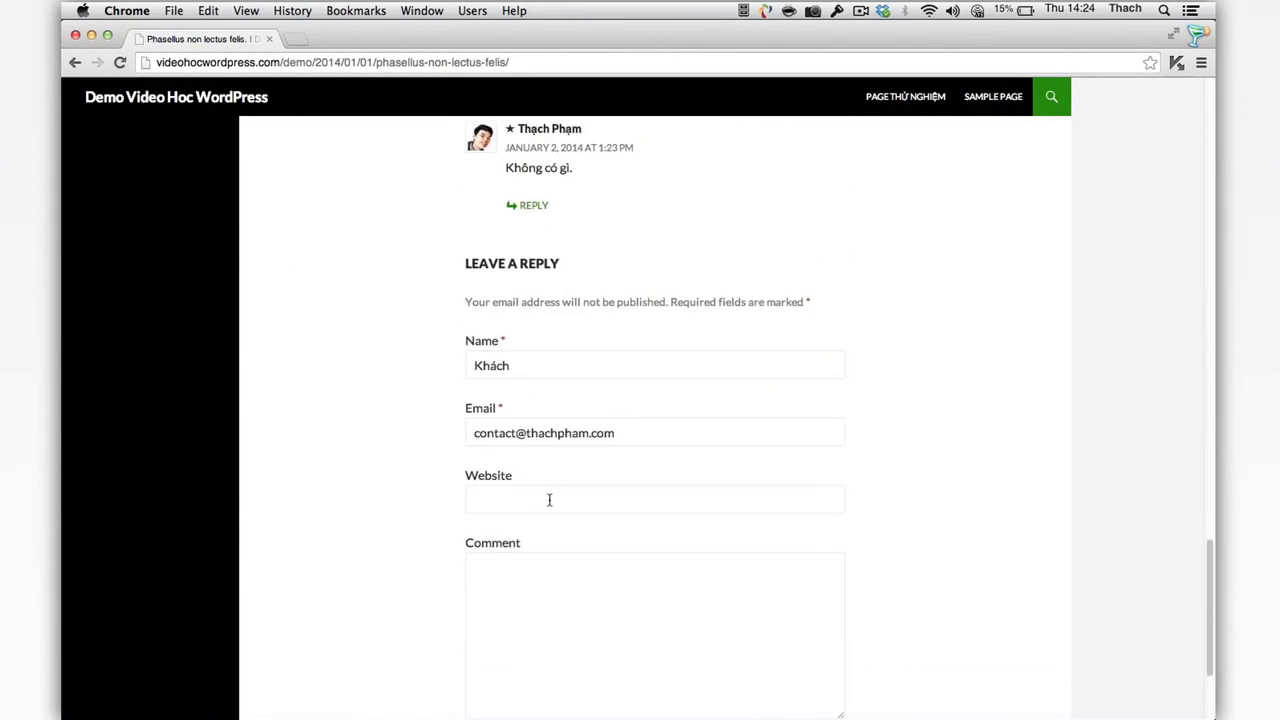
left_click(549, 500)
scroll(463, 355, "up", 2)
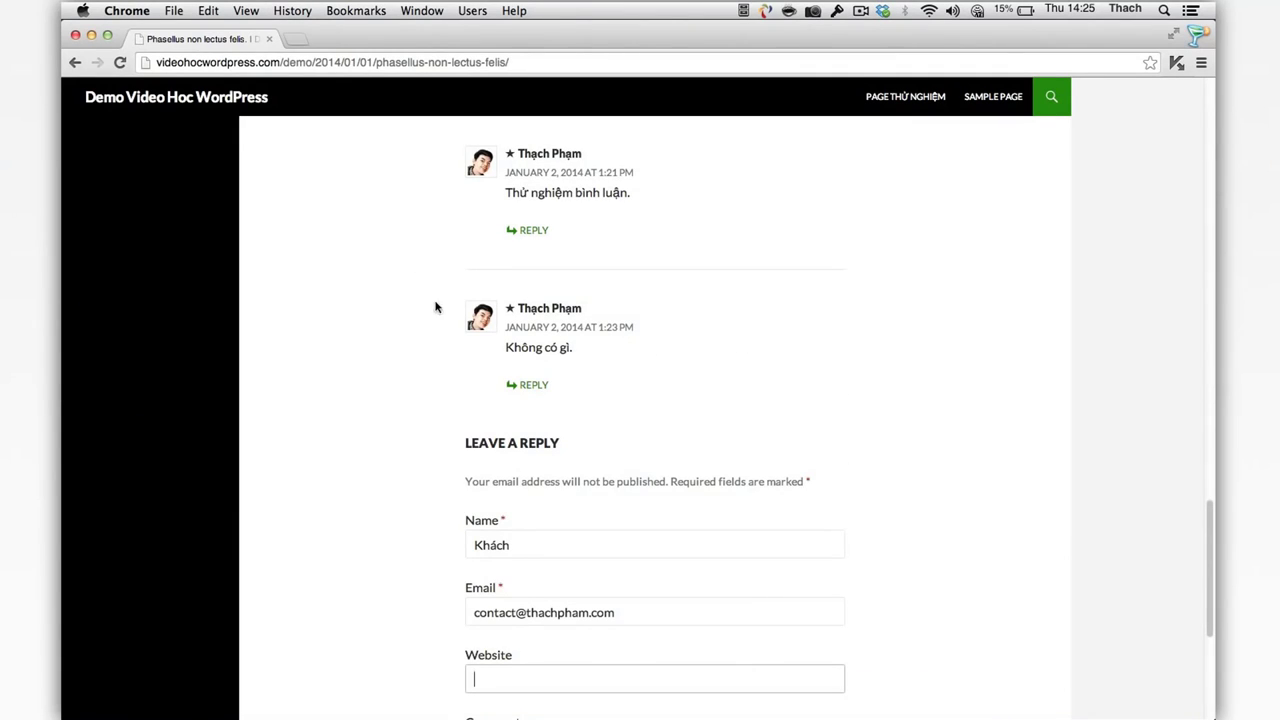
left_click(91, 36)
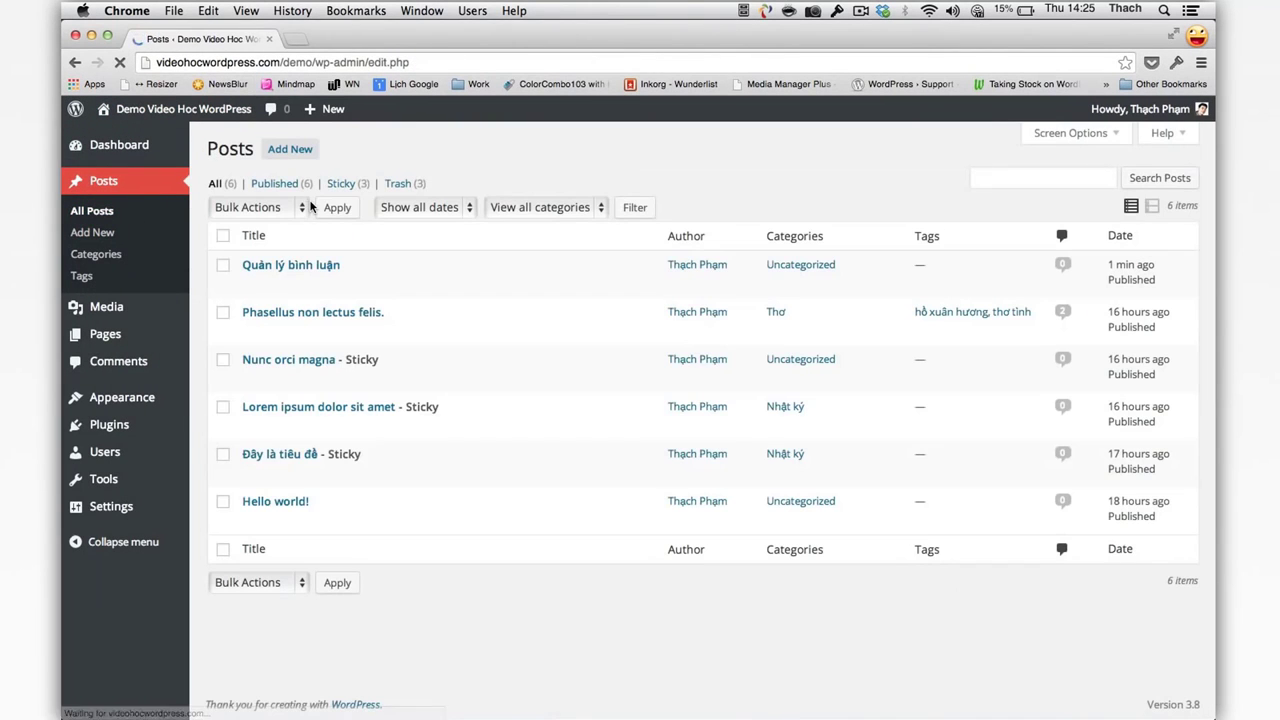
Step: Disable Allow comments on 'Phasellus non lectus felis.' via the Discussion box and update the post
left_click(253, 333)
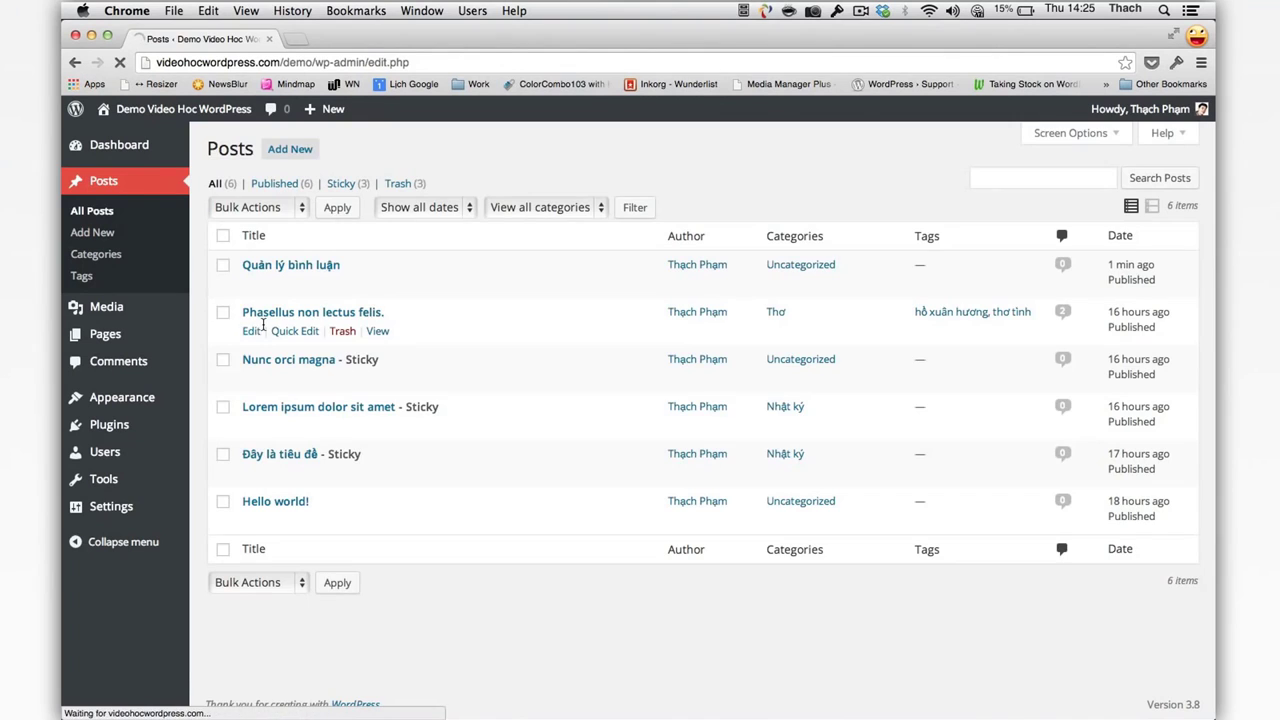
scroll(937, 187, "down", 3)
scroll(937, 187, "down", 10)
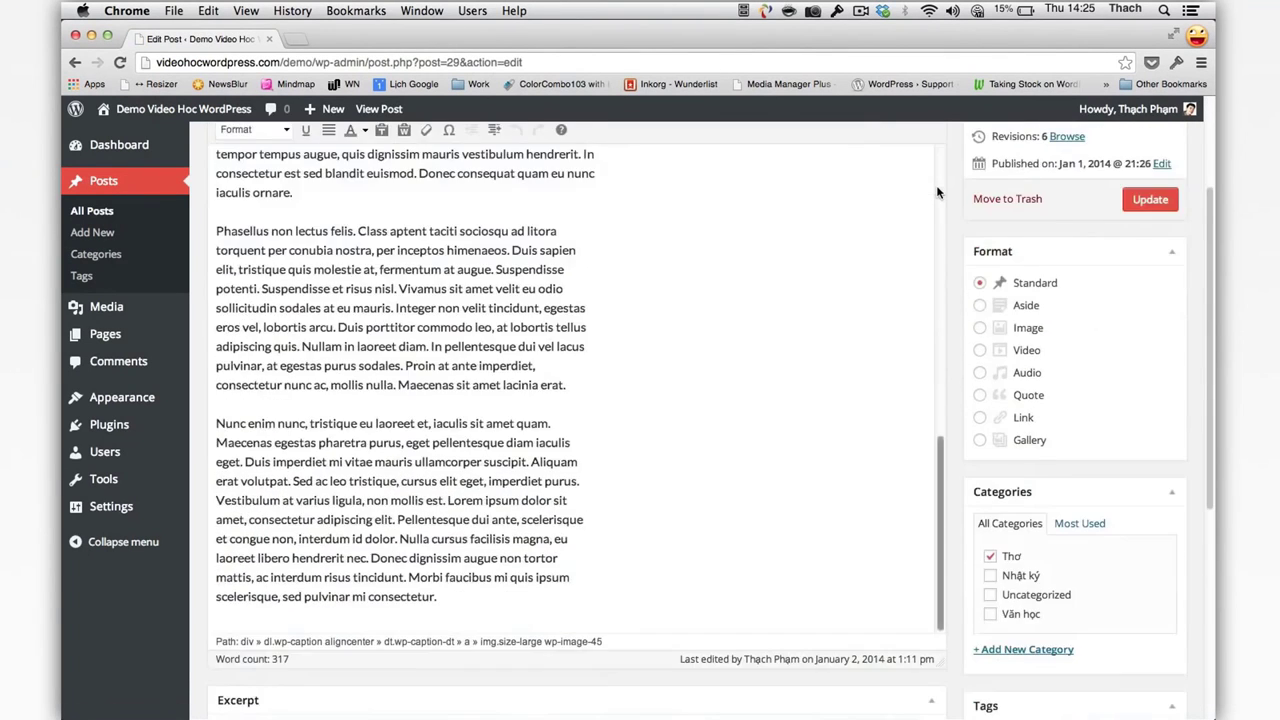
scroll(1050, 373, "up", 15)
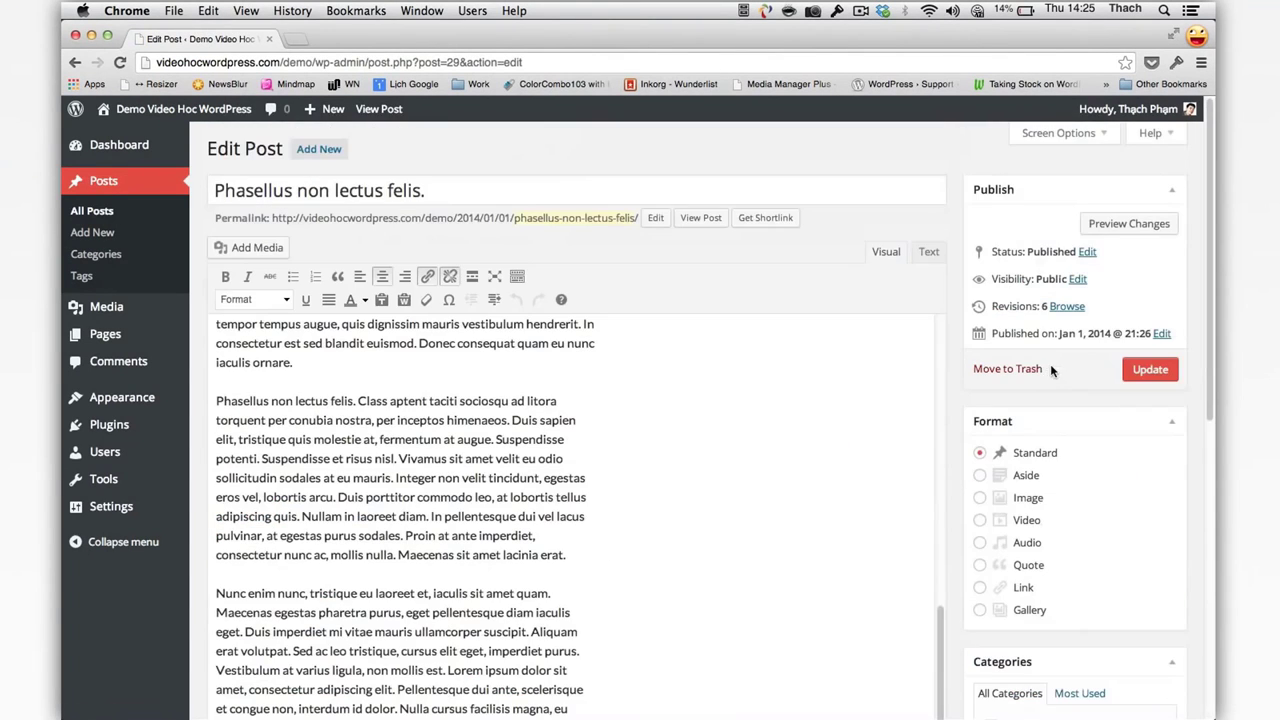
left_click(1060, 140)
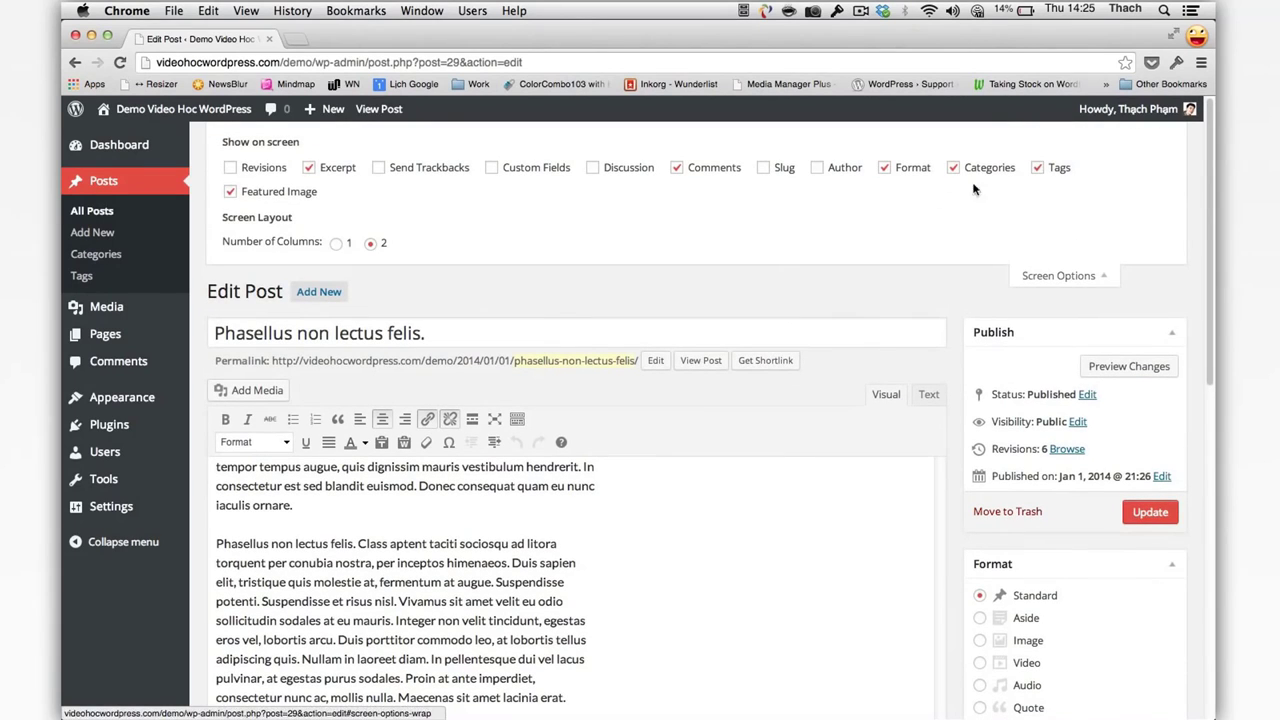
left_click(615, 168)
scroll(900, 234, "down", 10)
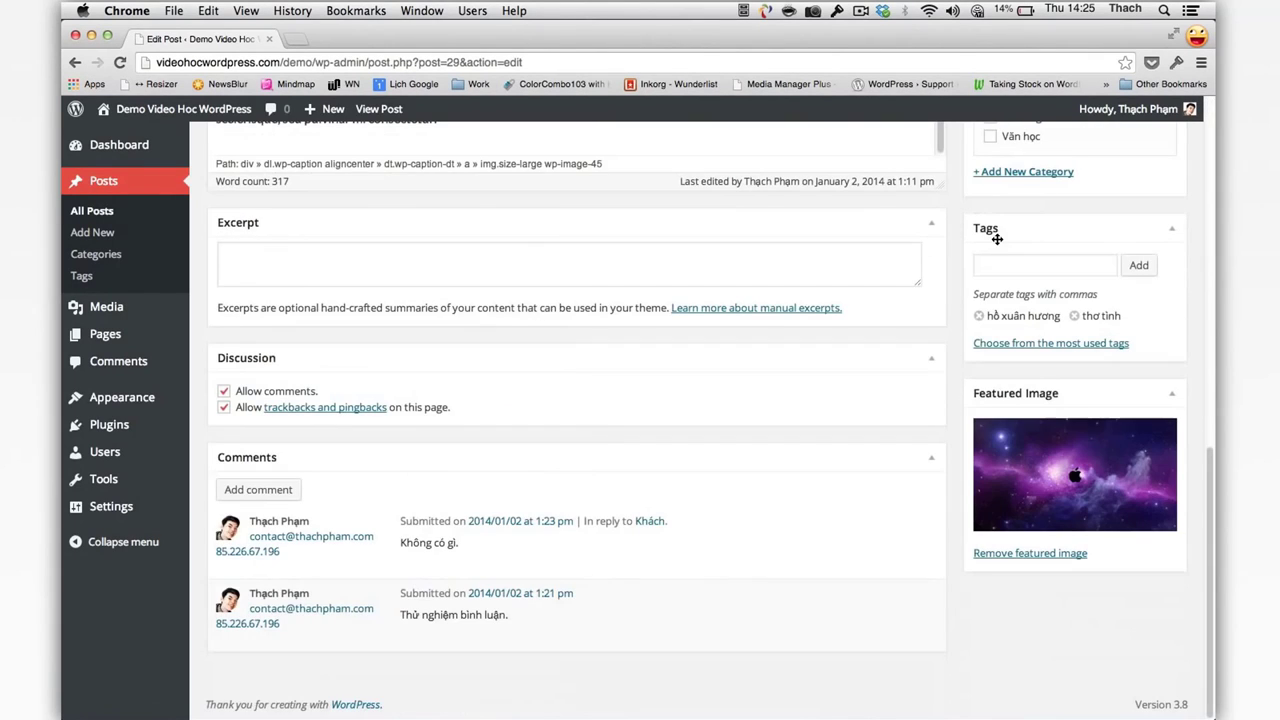
left_click(224, 391)
scroll(364, 391, "up", 15)
left_click(1150, 512)
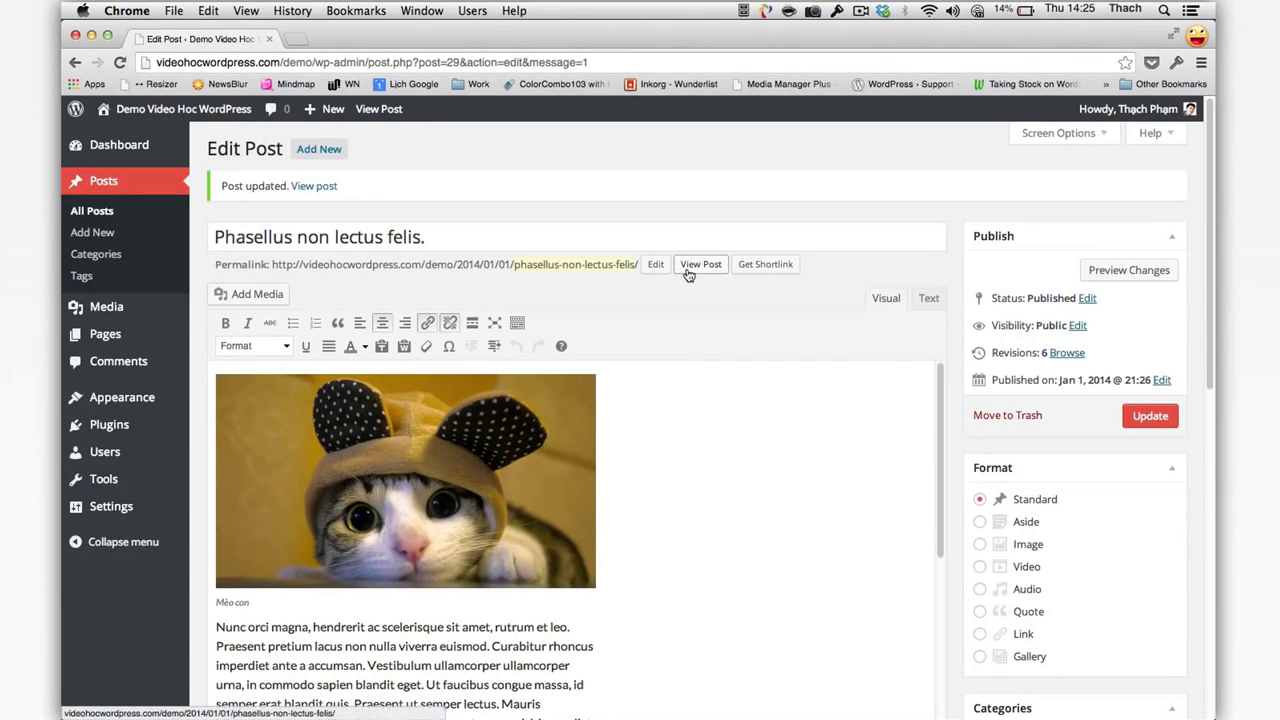
Step: Open the live post in a new tab and confirm it shows 'Comments are closed.'
right_click(701, 264)
left_click(740, 277)
left_click(292, 38)
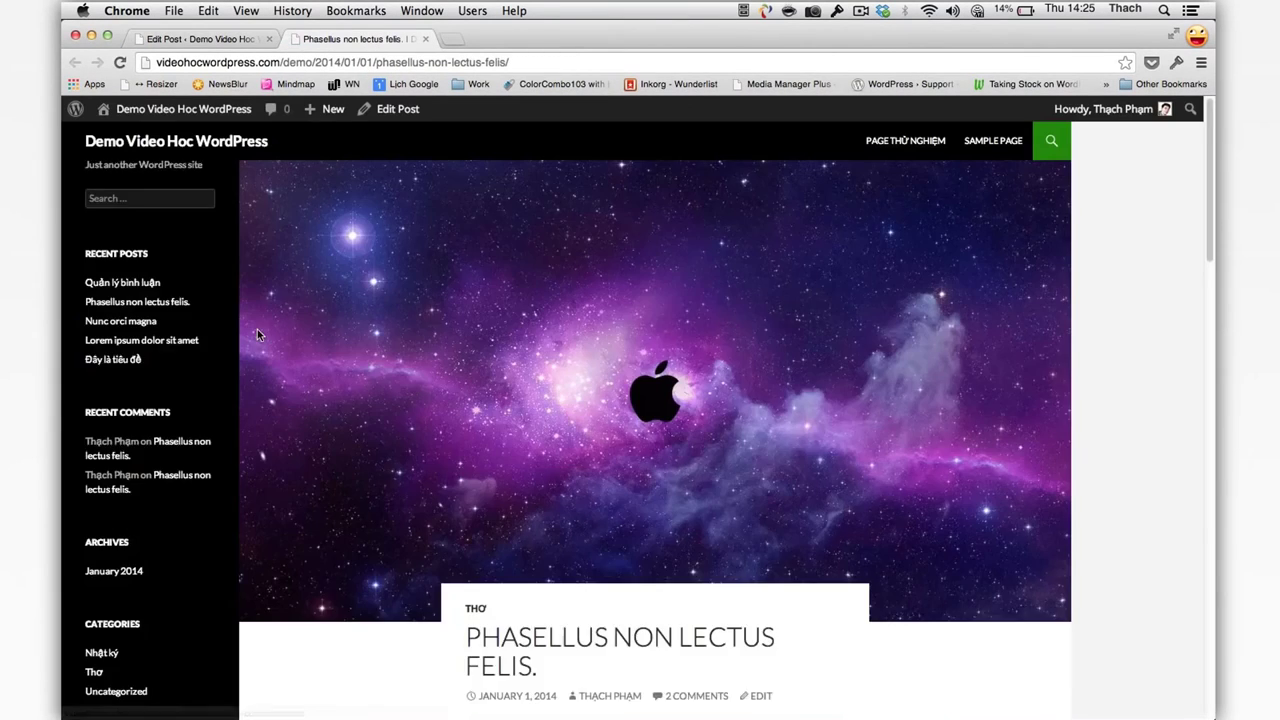
scroll(257, 330, "down", 15)
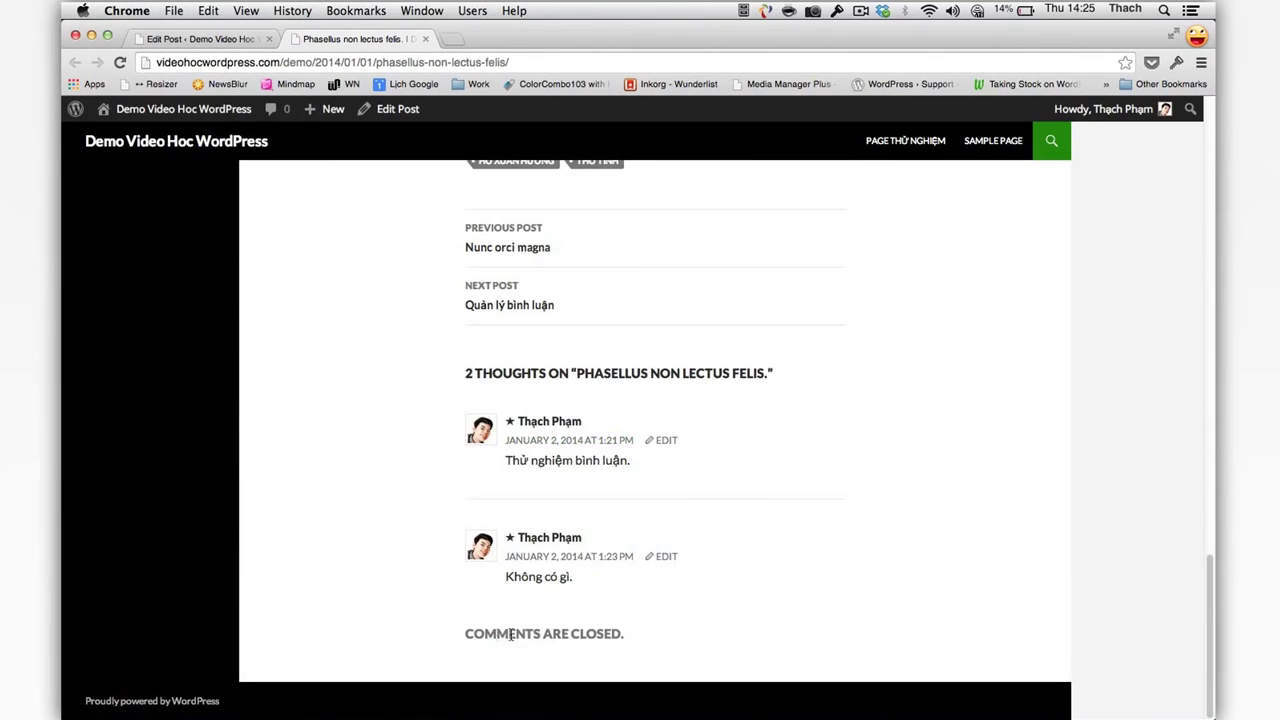
left_click_drag(503, 637, 448, 638)
left_click(448, 638)
left_click(221, 40)
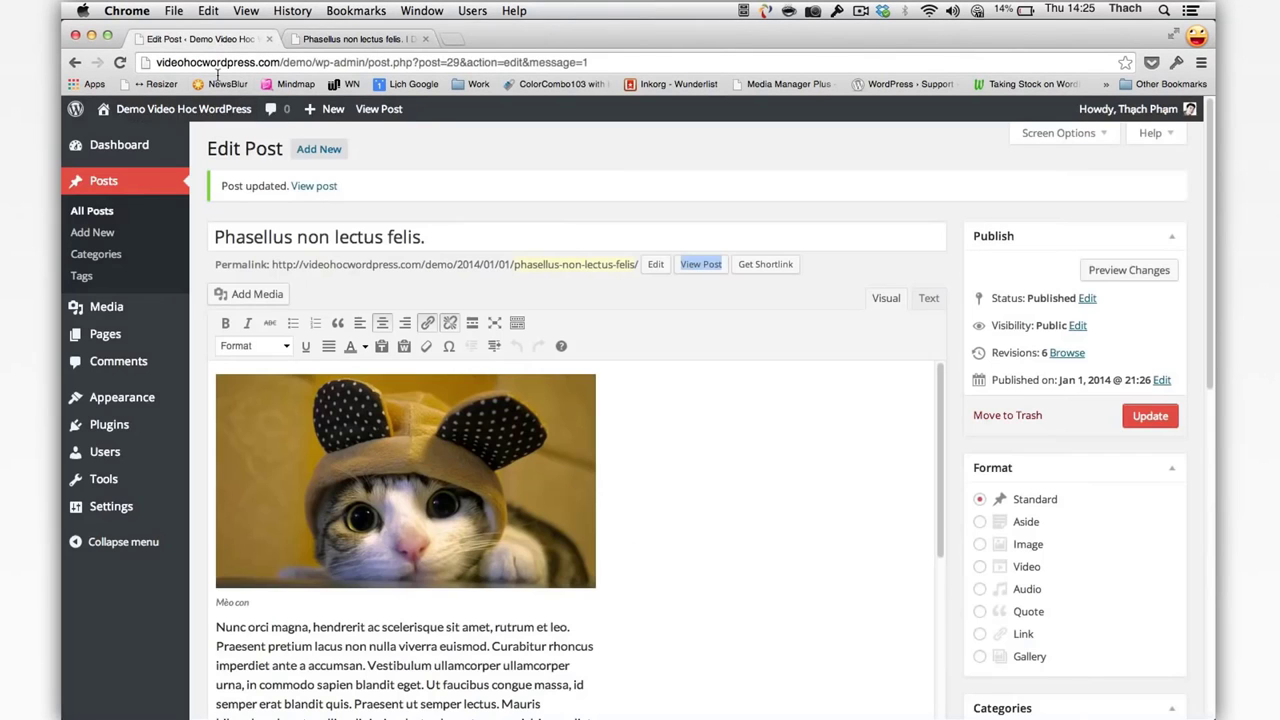
Step: Re-save the Discussion settings unchanged and go to the All Posts list
mouse_move(162, 506)
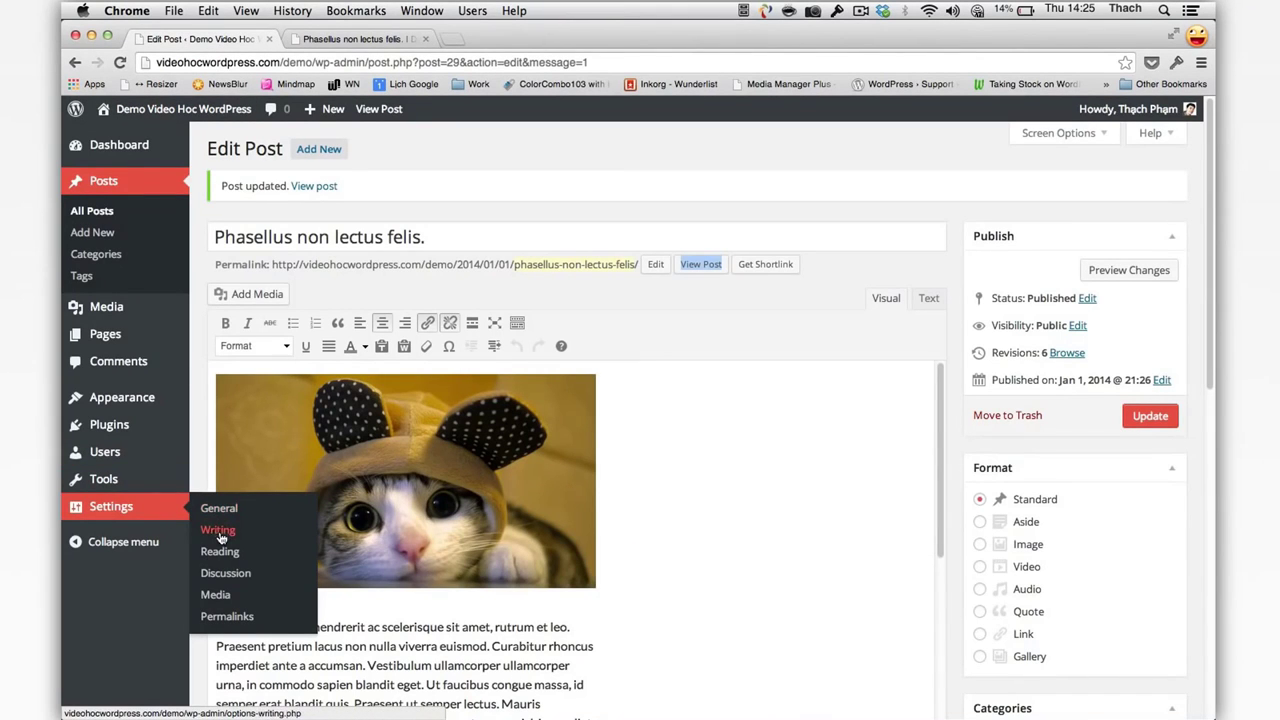
left_click(225, 573)
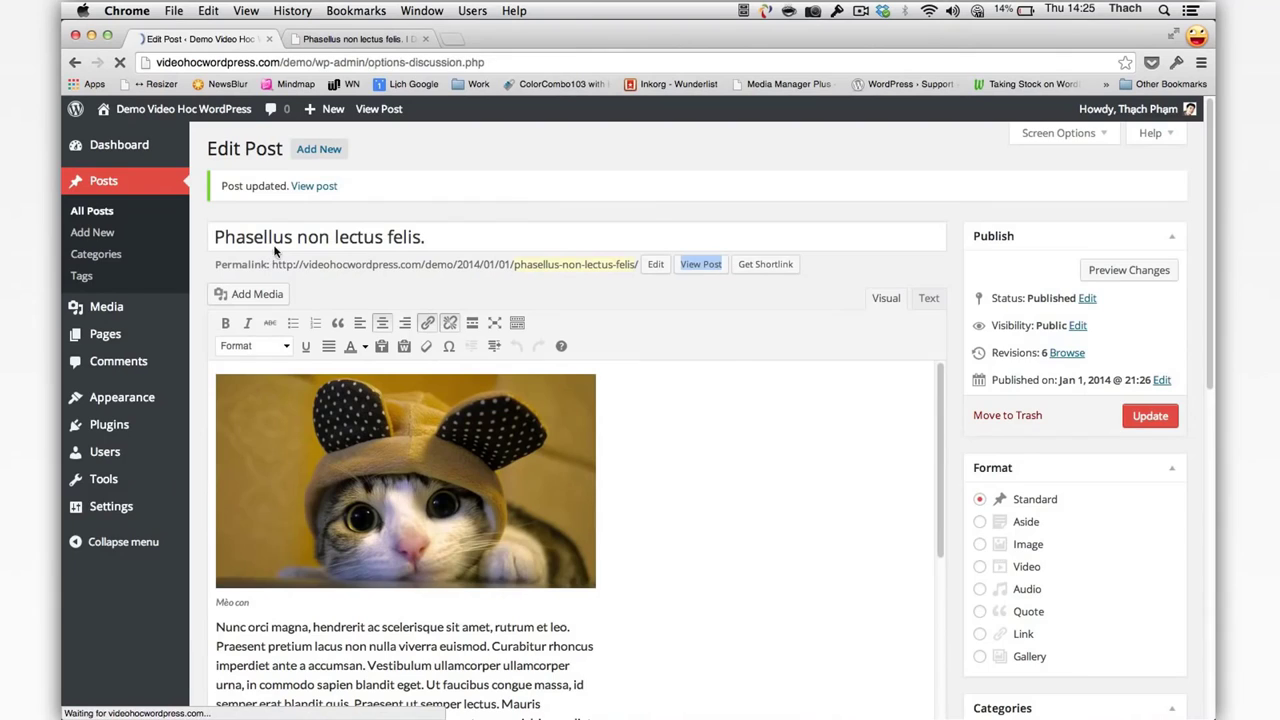
scroll(432, 226, "down", 15)
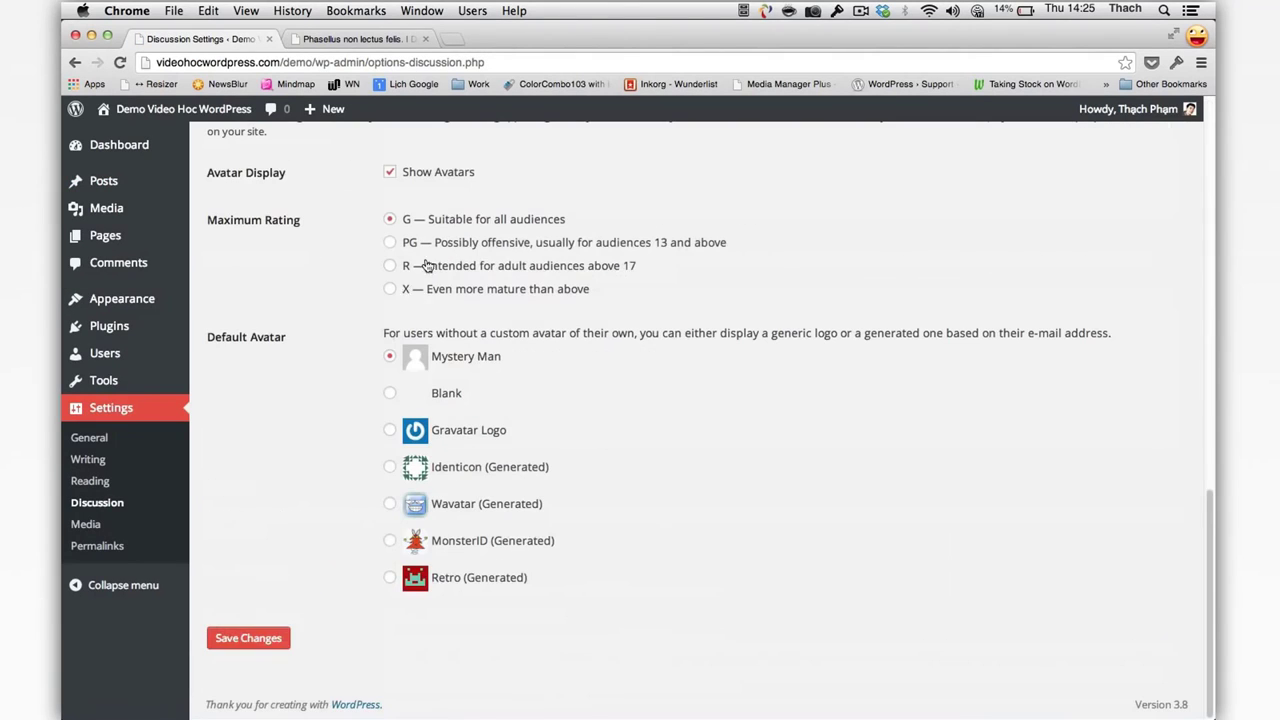
left_click(276, 632)
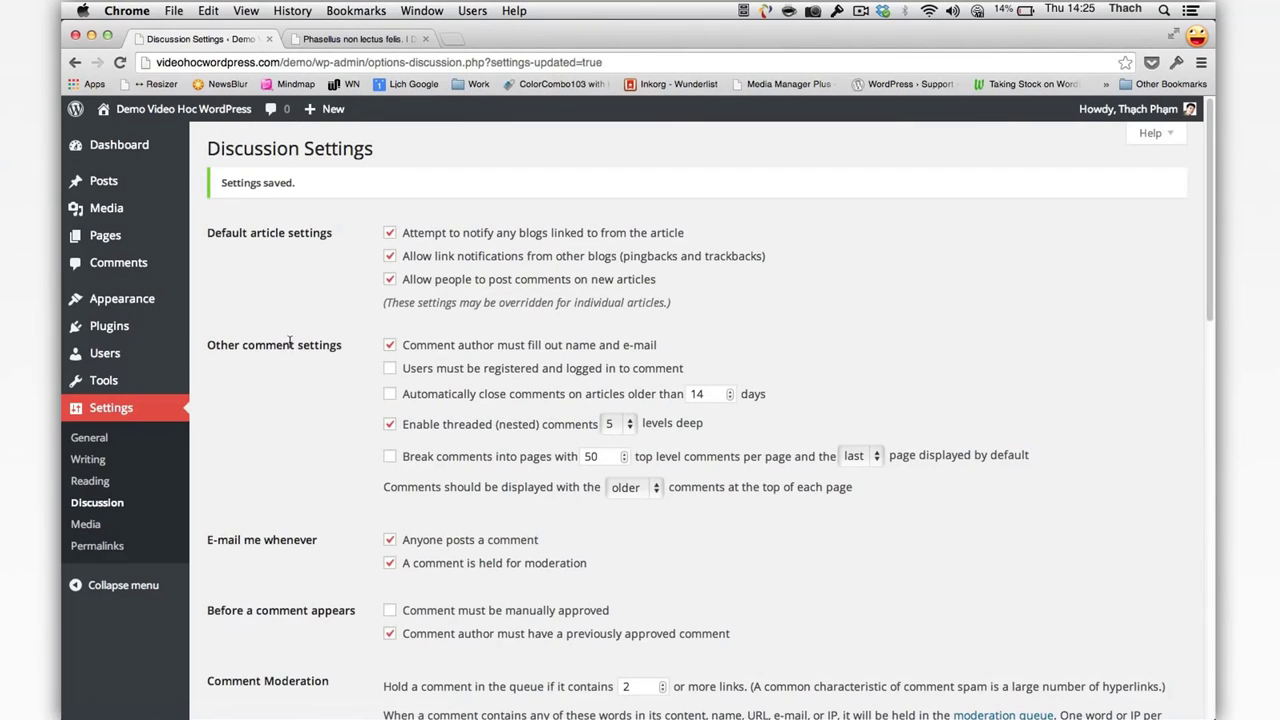
mouse_move(155, 184)
left_click(212, 186)
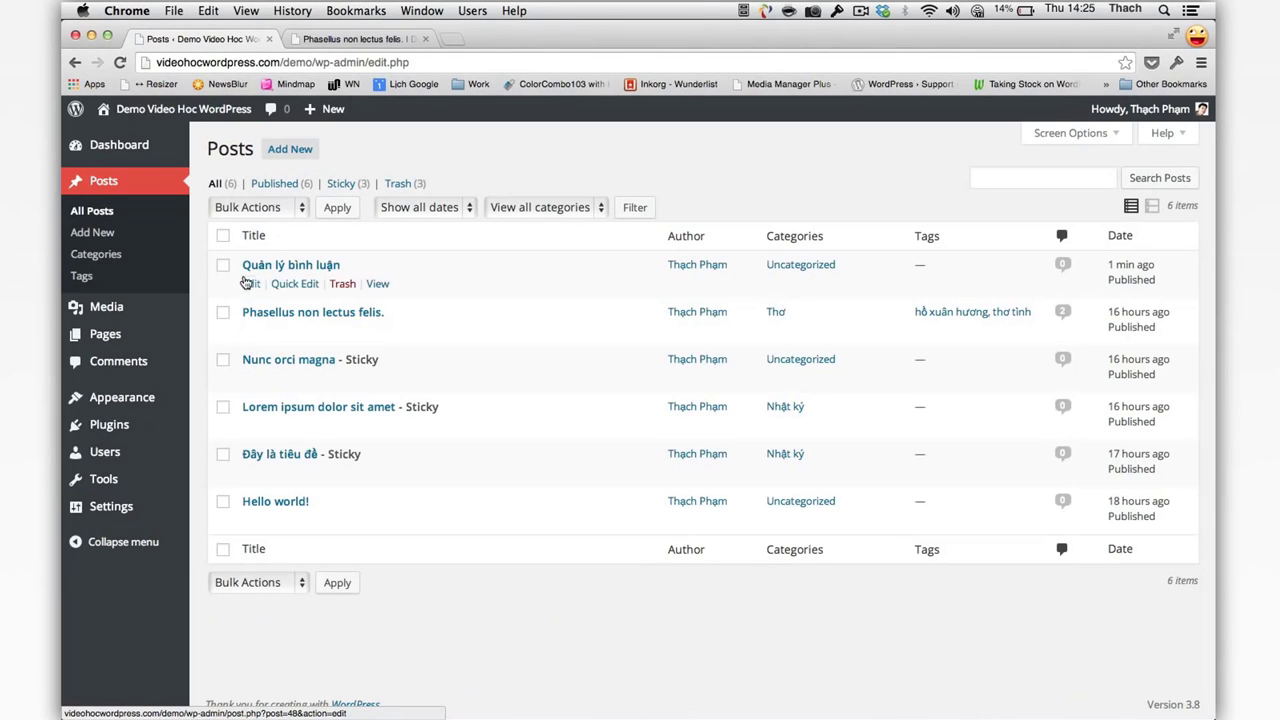
Step: Edit the post 'Quản lý bình luận', toggling Allow comments on and off twice, ending unchecked
left_click(248, 283)
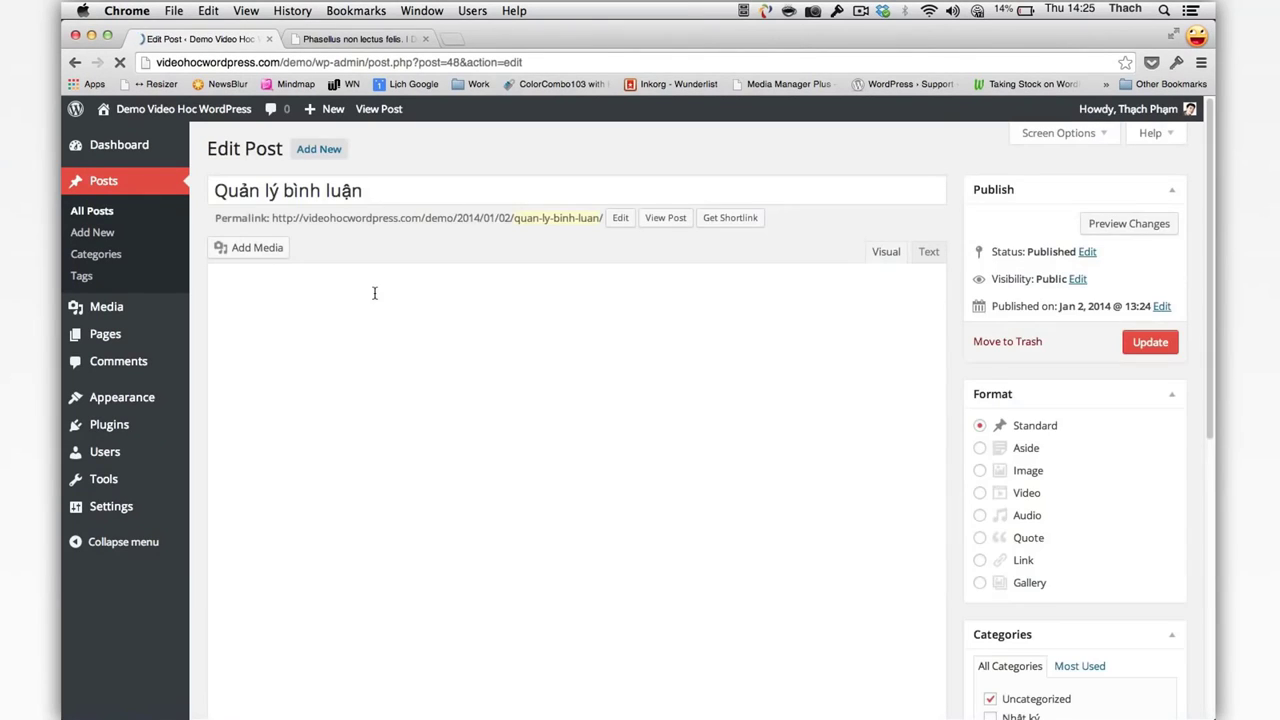
scroll(374, 293, "down", 10)
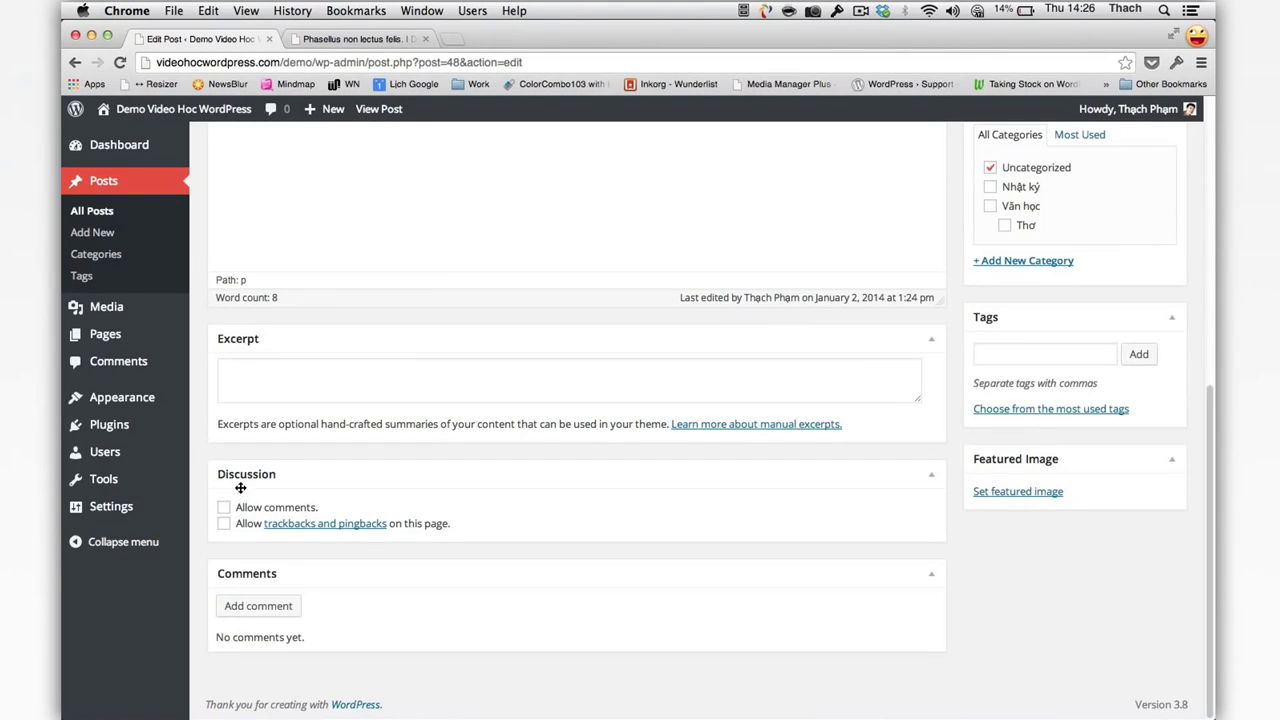
left_click(276, 508)
left_click(276, 508)
left_click(226, 508)
left_click(226, 508)
mouse_move(175, 508)
scroll(732, 519, "up", 5)
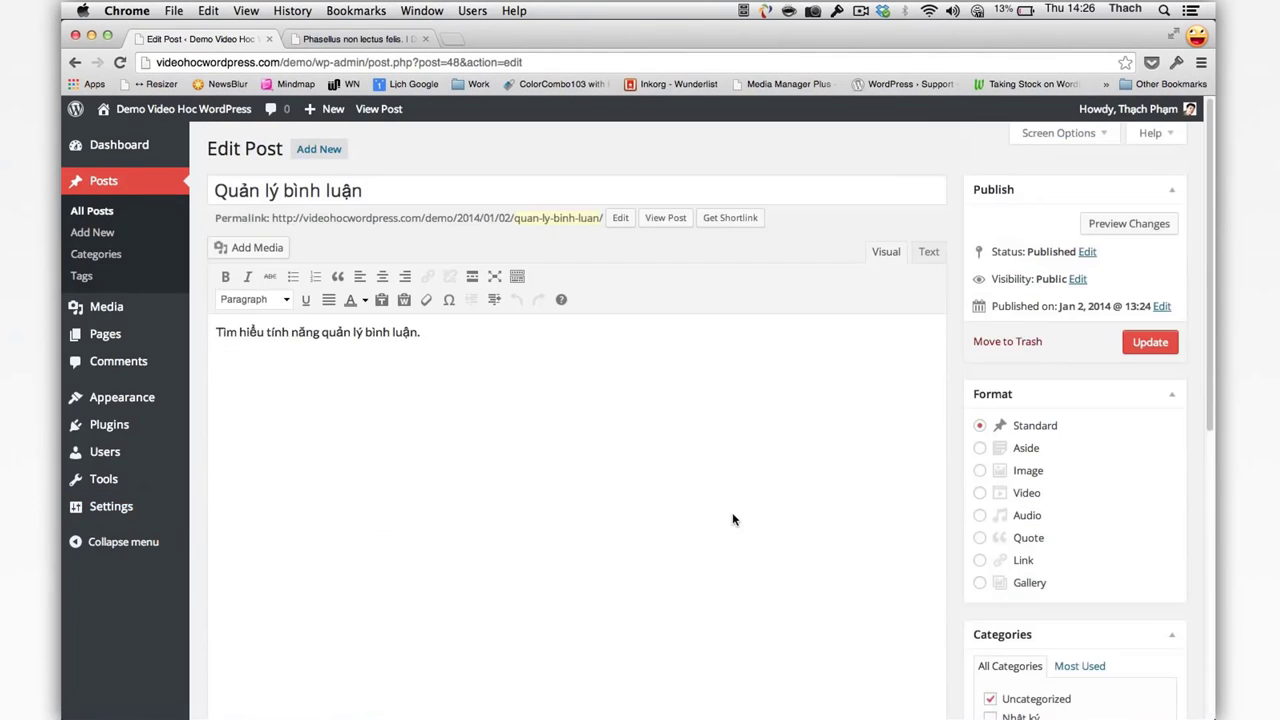
Step: Untick Discussion in the editor's Screen Options, then tick it again to restore the box
left_click(1060, 133)
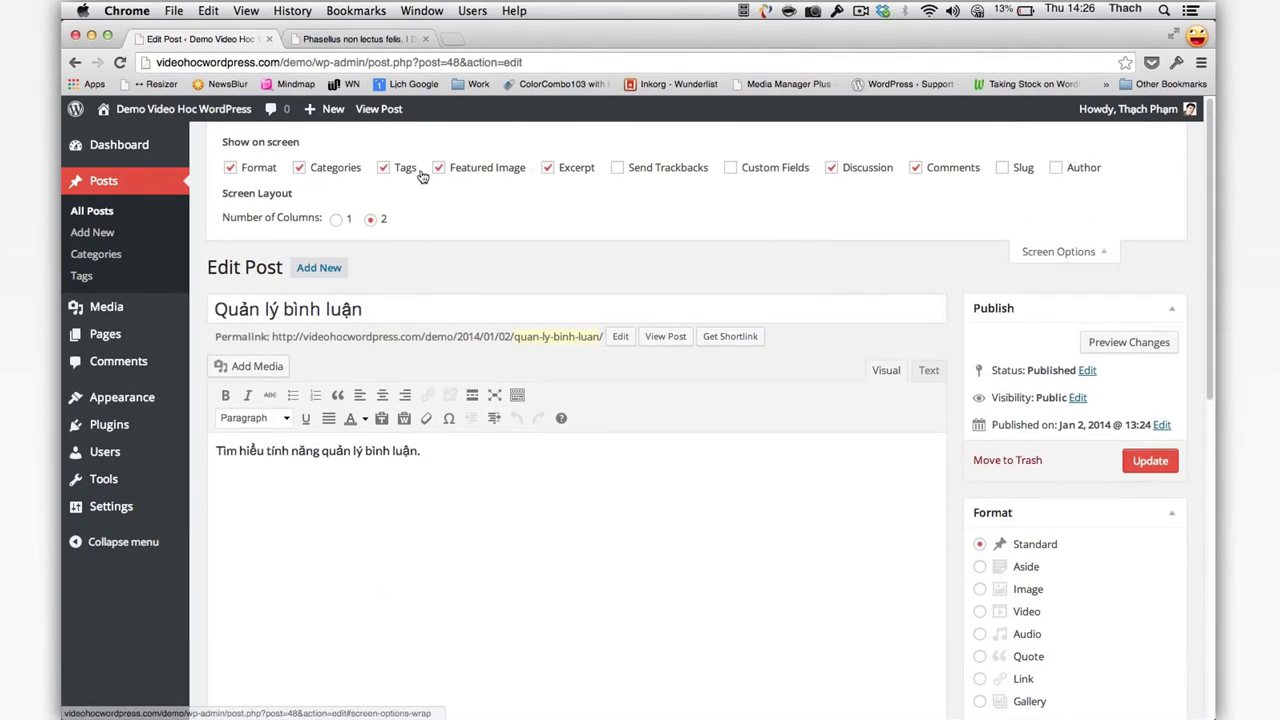
left_click(849, 167)
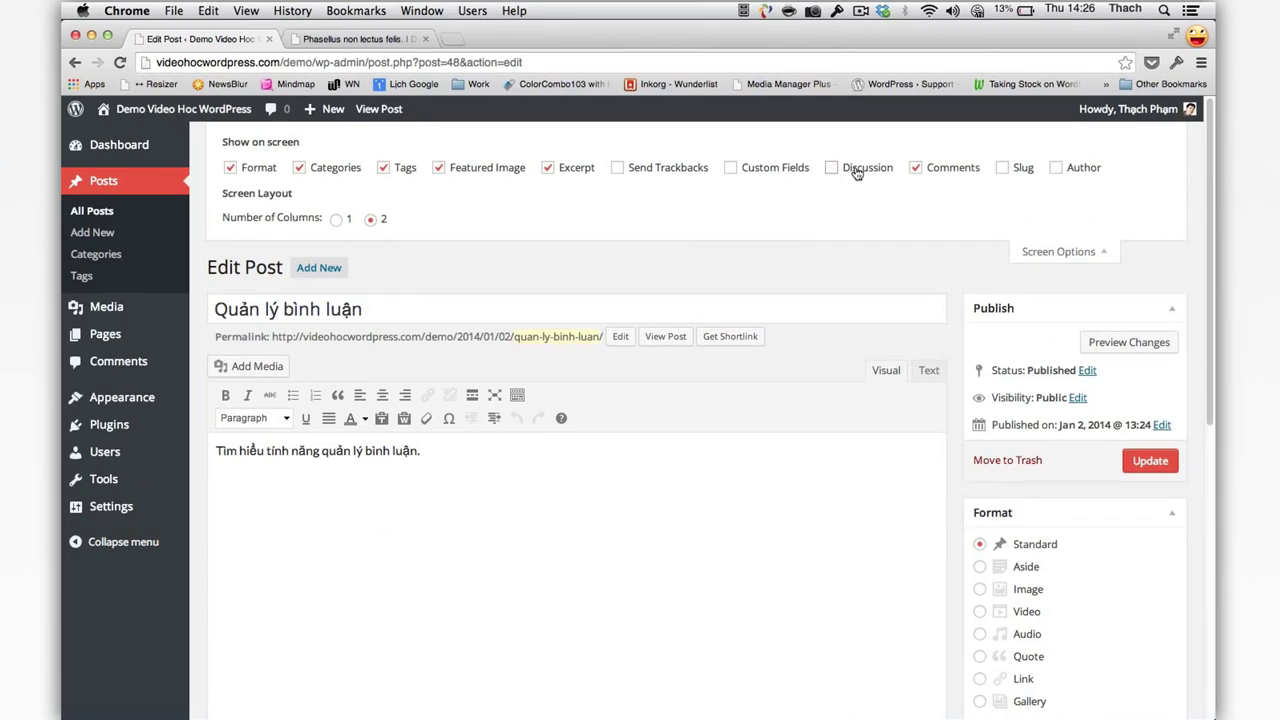
scroll(864, 251, "down", 10)
scroll(860, 255, "up", 10)
left_click(860, 172)
scroll(860, 180, "down", 10)
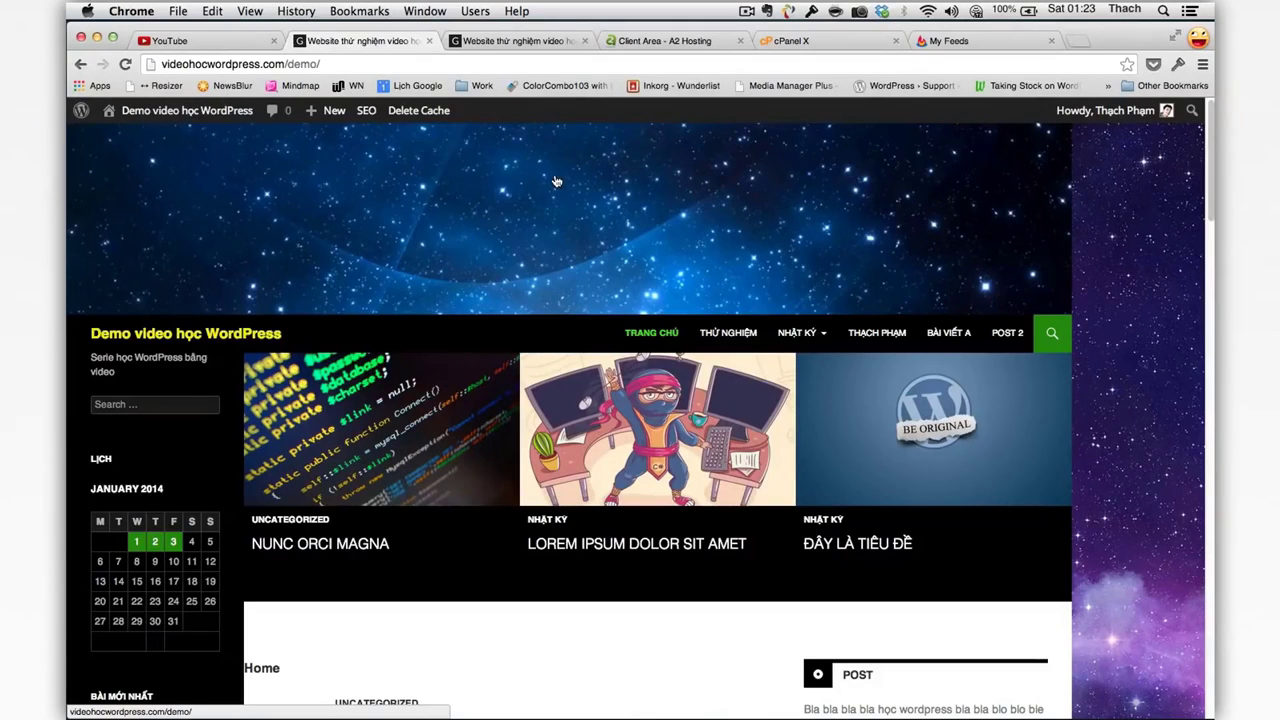
Step: Return to the admin Dashboard through the site-name menu in the admin bar
left_click(185, 112)
left_click(171, 141)
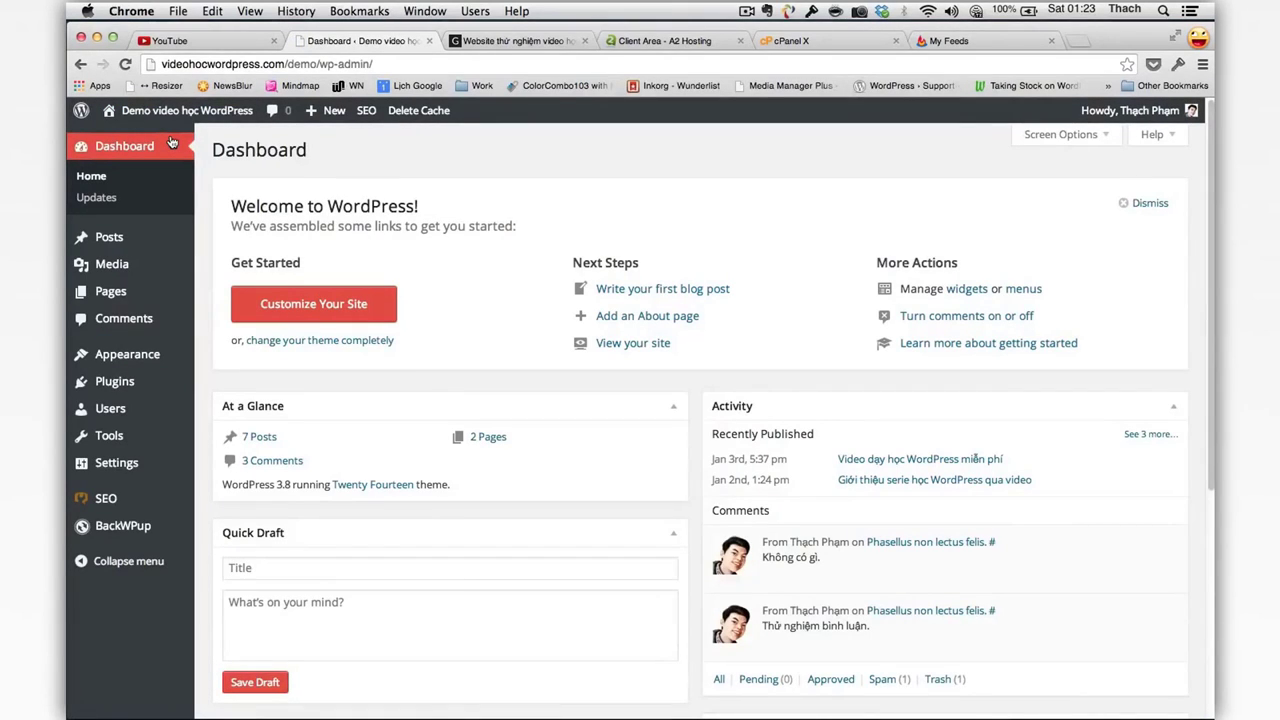
Step: Activate the Akismet plugin from the Installed Plugins list
mouse_move(155, 387)
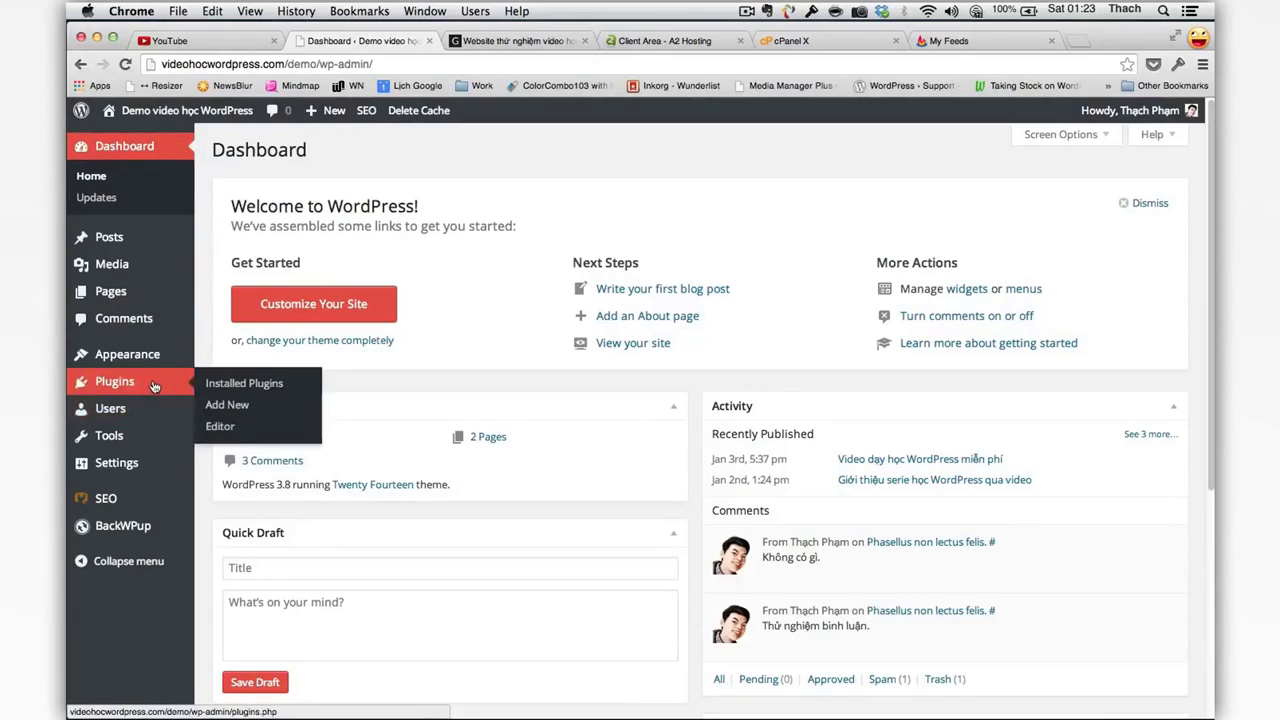
left_click(208, 385)
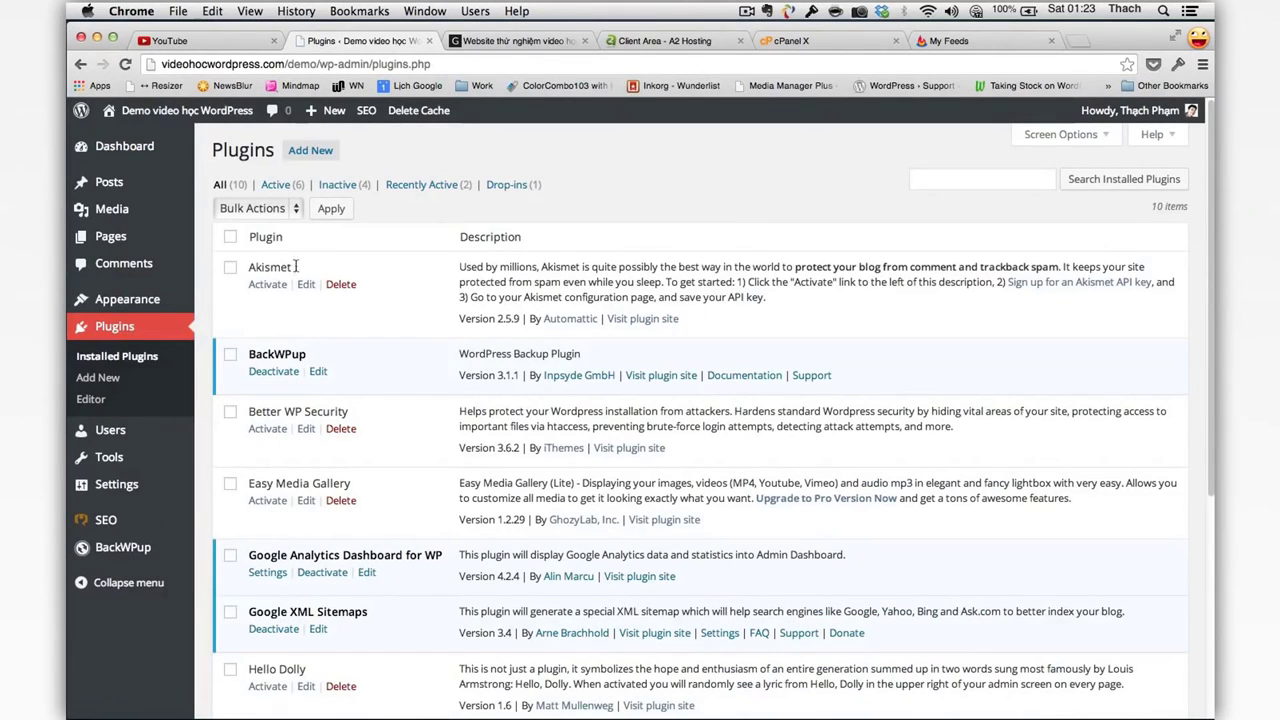
left_click_drag(292, 267, 248, 267)
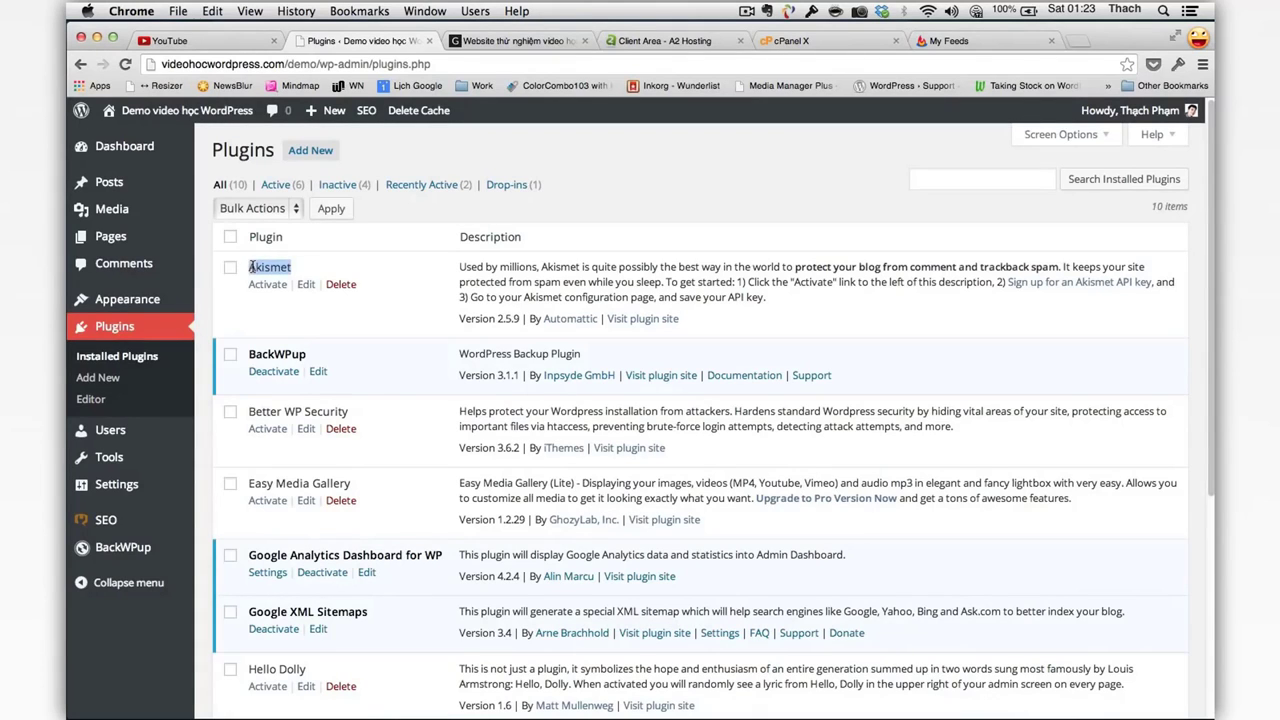
left_click(274, 264)
left_click(267, 284)
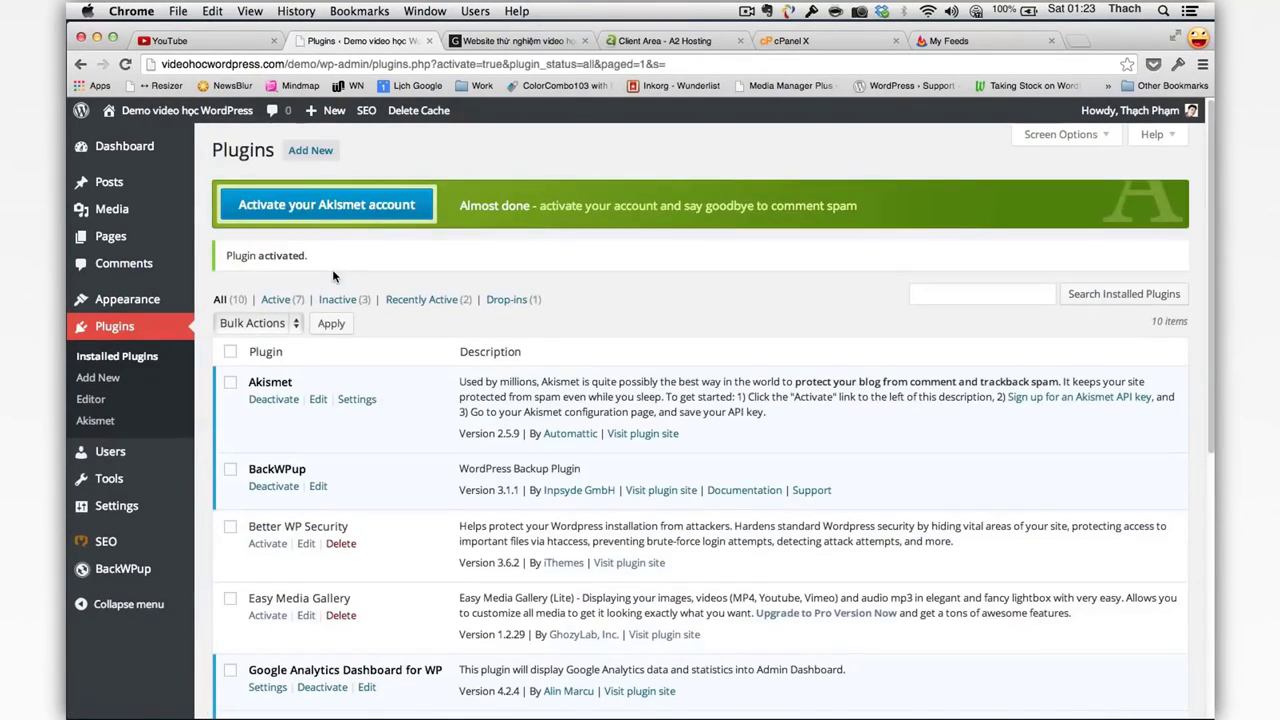
Step: Start Akismet account setup and choose to enter an existing API key
left_click(336, 205)
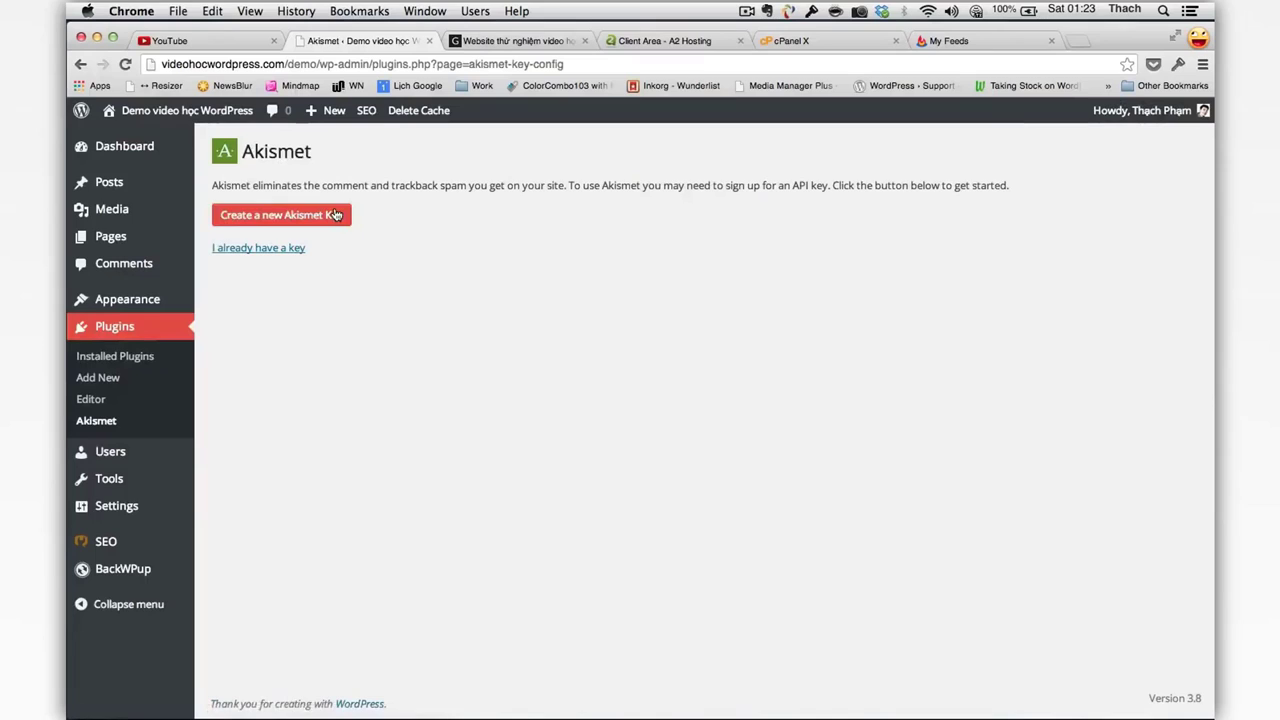
left_click(336, 214)
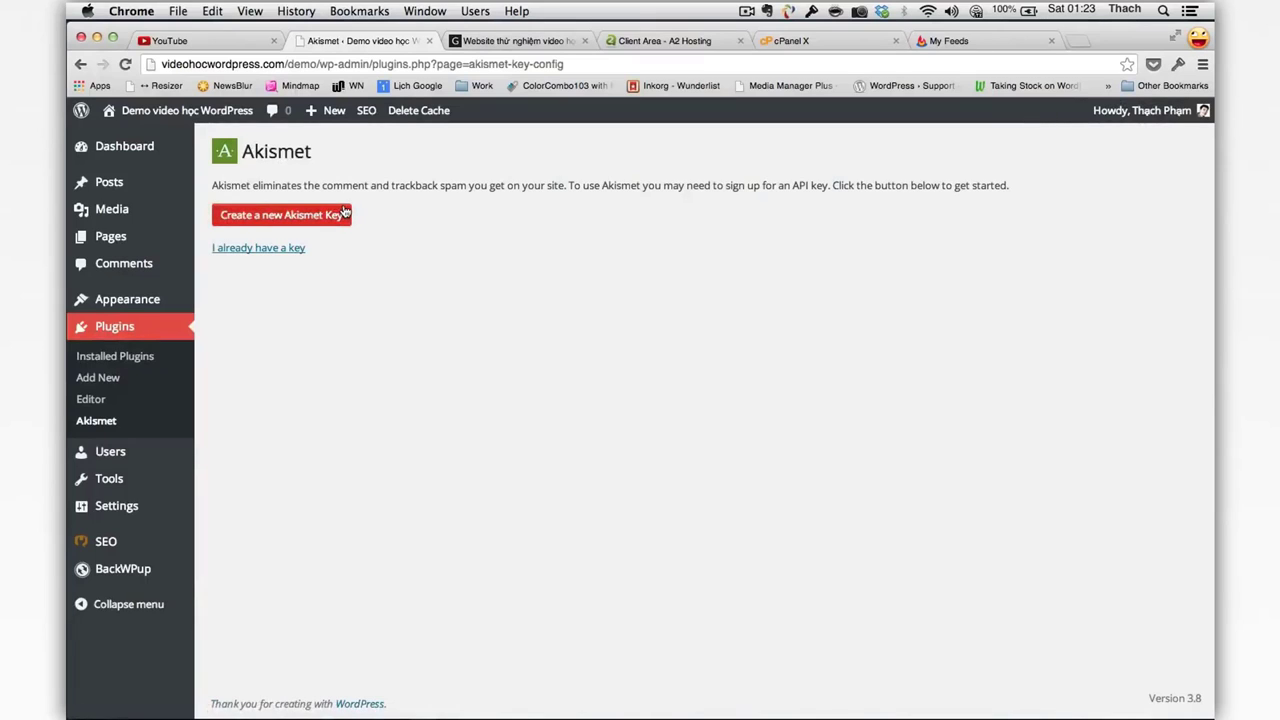
left_click(265, 248)
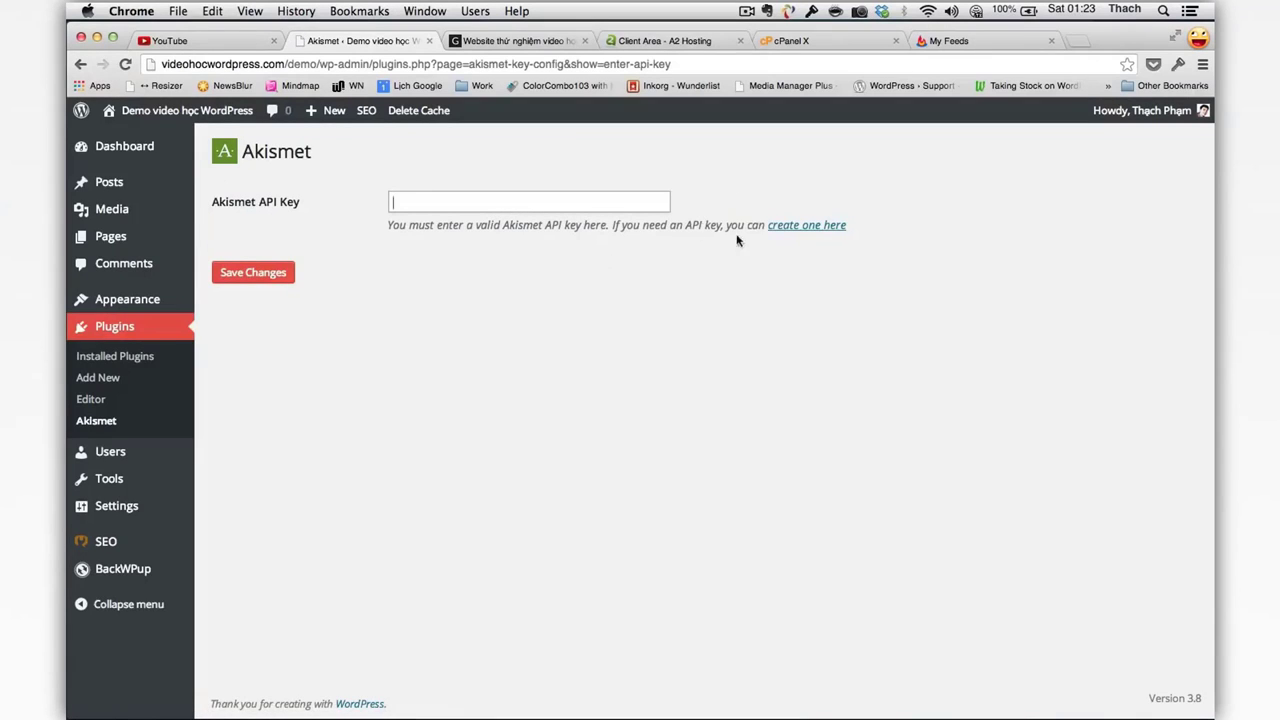
Step: Go to Akismet's website to get an API key using an existing WordPress.com account
left_click(784, 229)
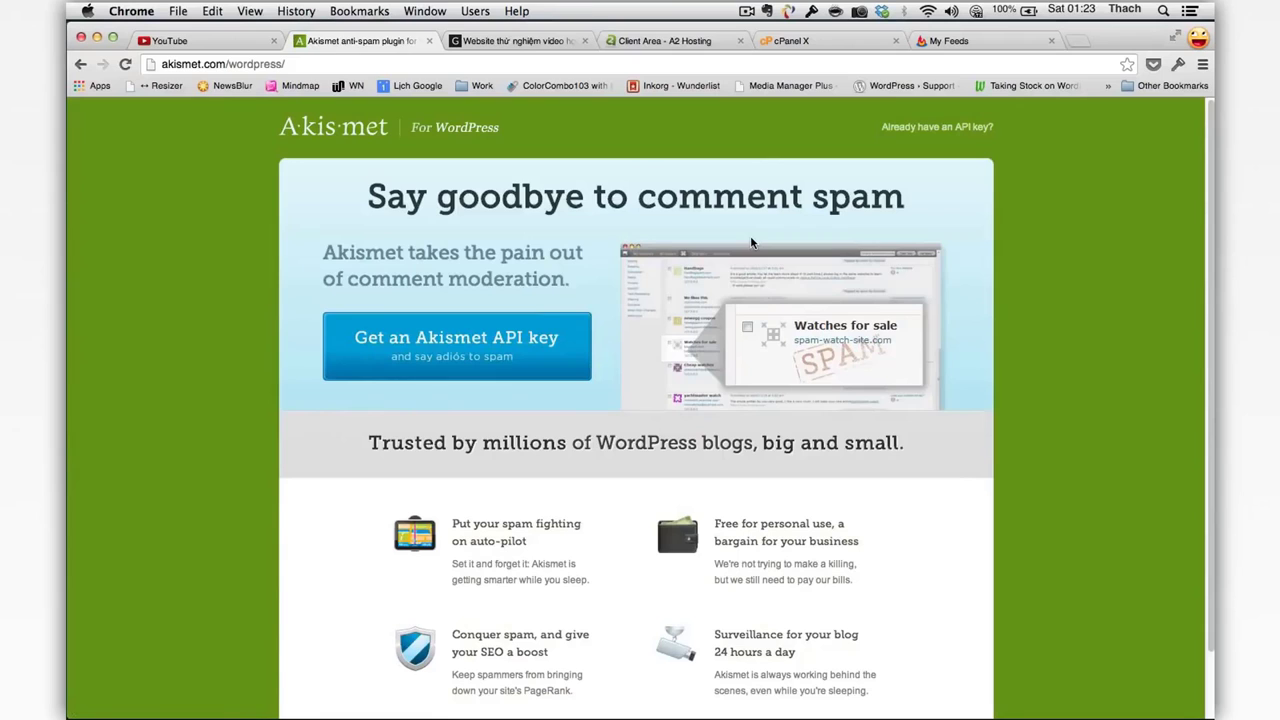
left_click(557, 350)
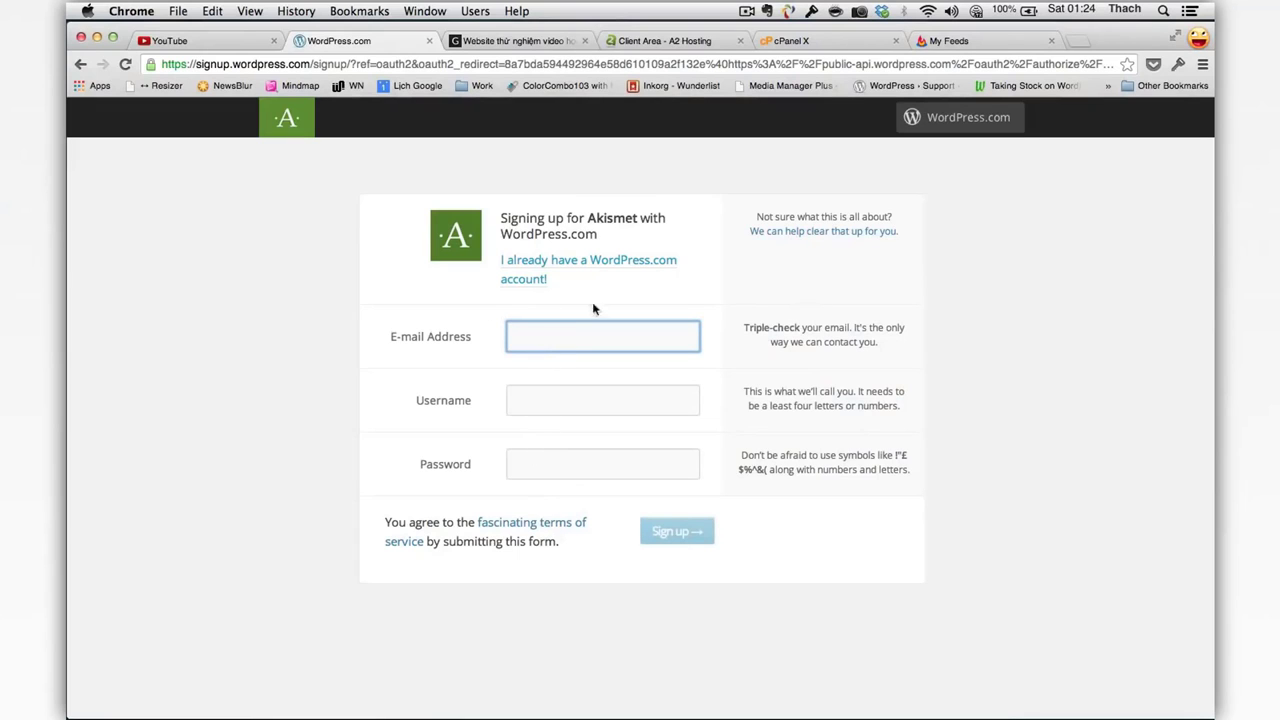
left_click(598, 262)
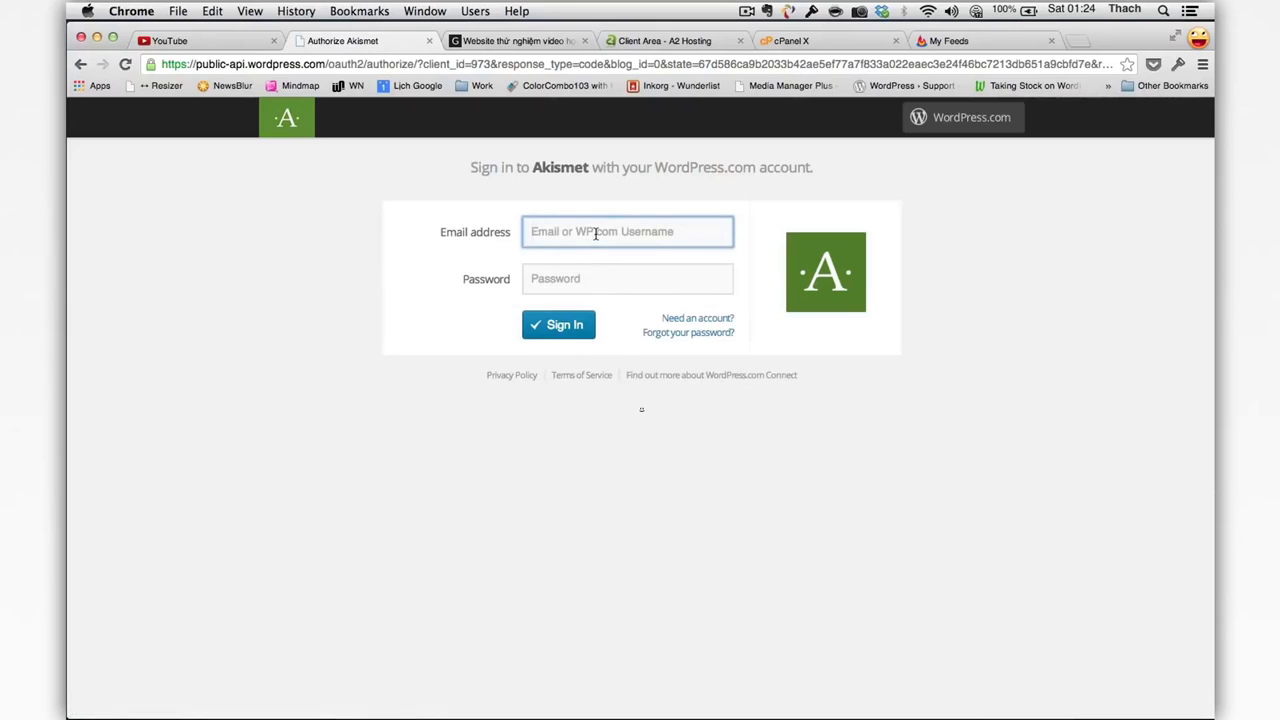
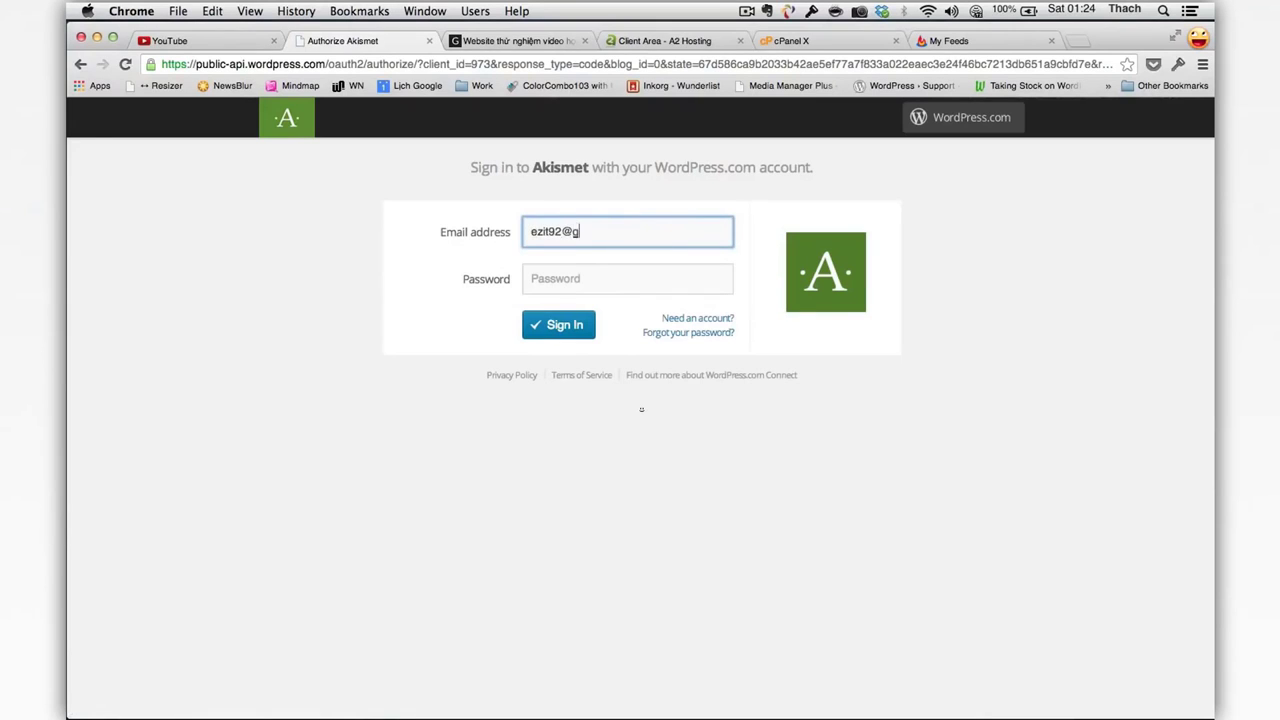
Step: Sign in with the WordPress.com account's email address and password
key("Tab")
type("••••••••")
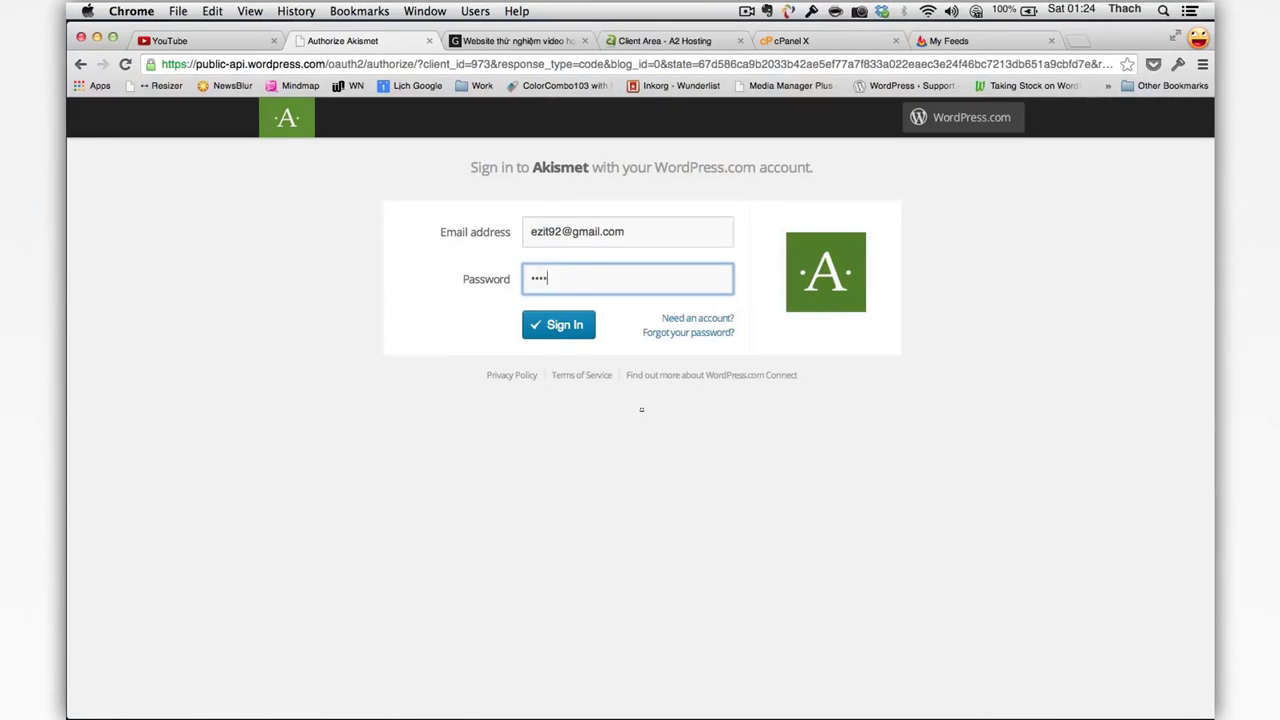
type("•")
key("Return")
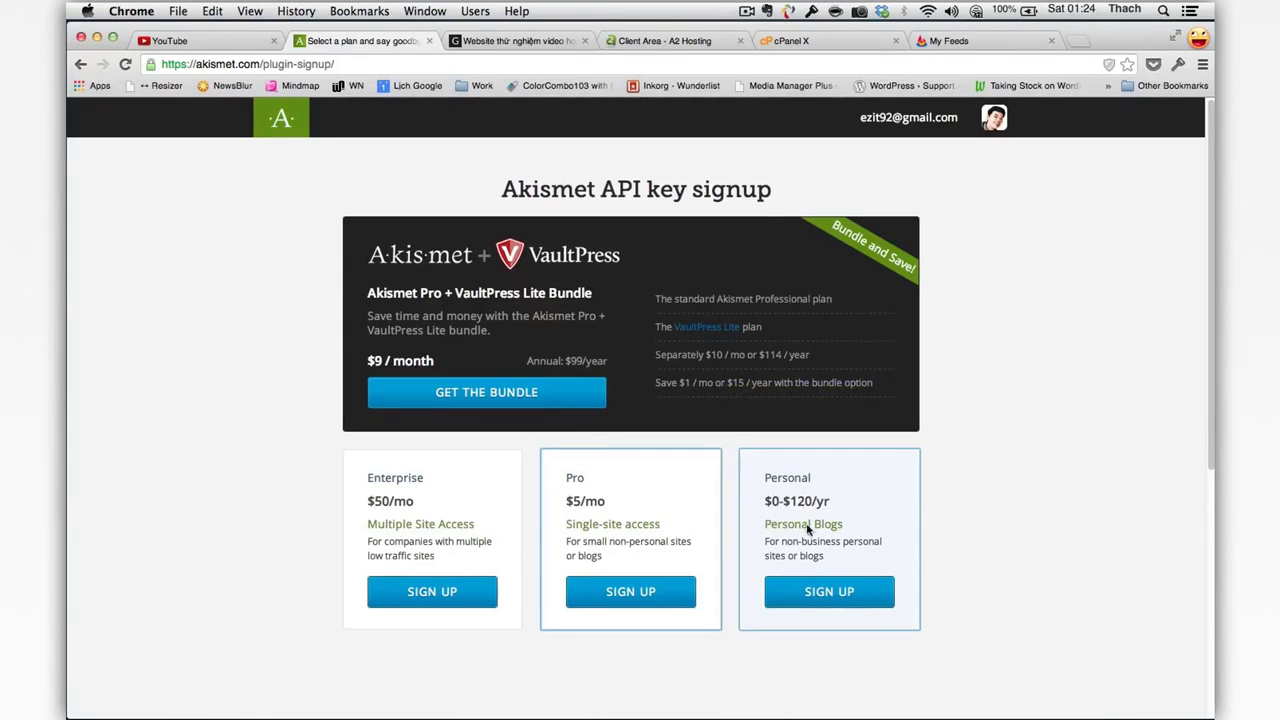
Step: Choose the Personal plan, slide the yearly contribution down to $0, and continue
left_click(802, 600)
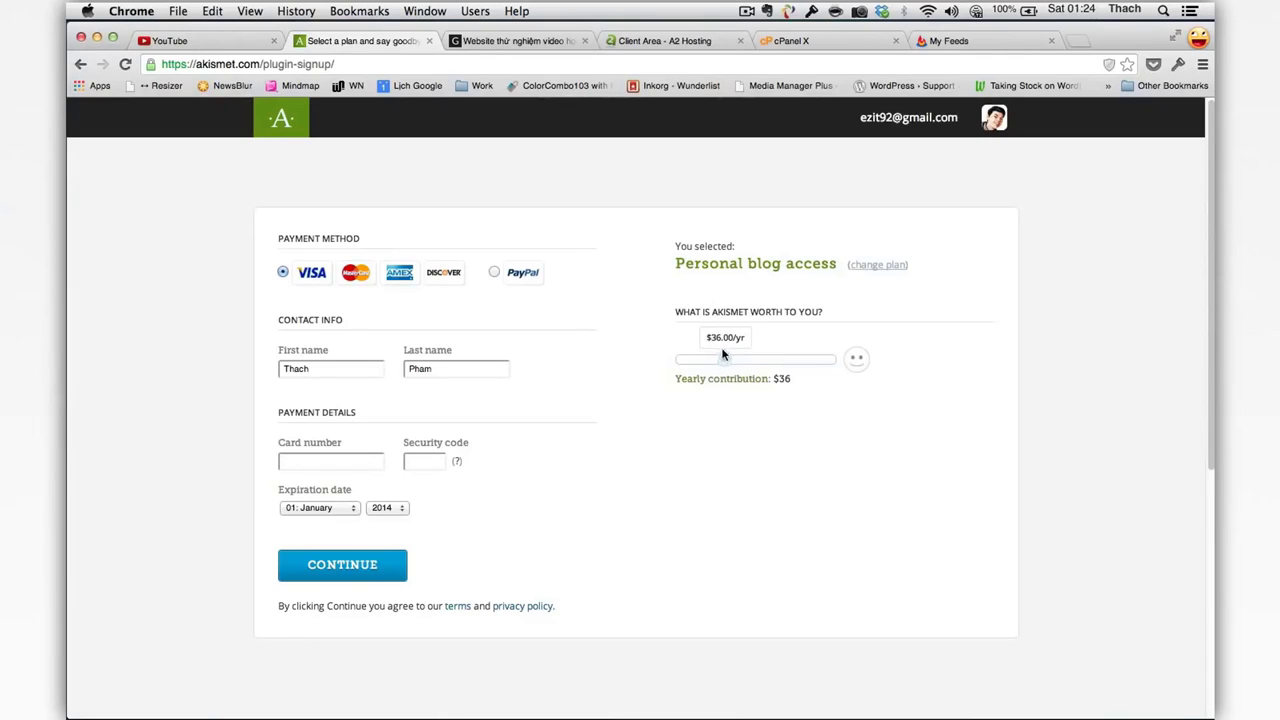
left_click_drag(723, 357, 646, 363)
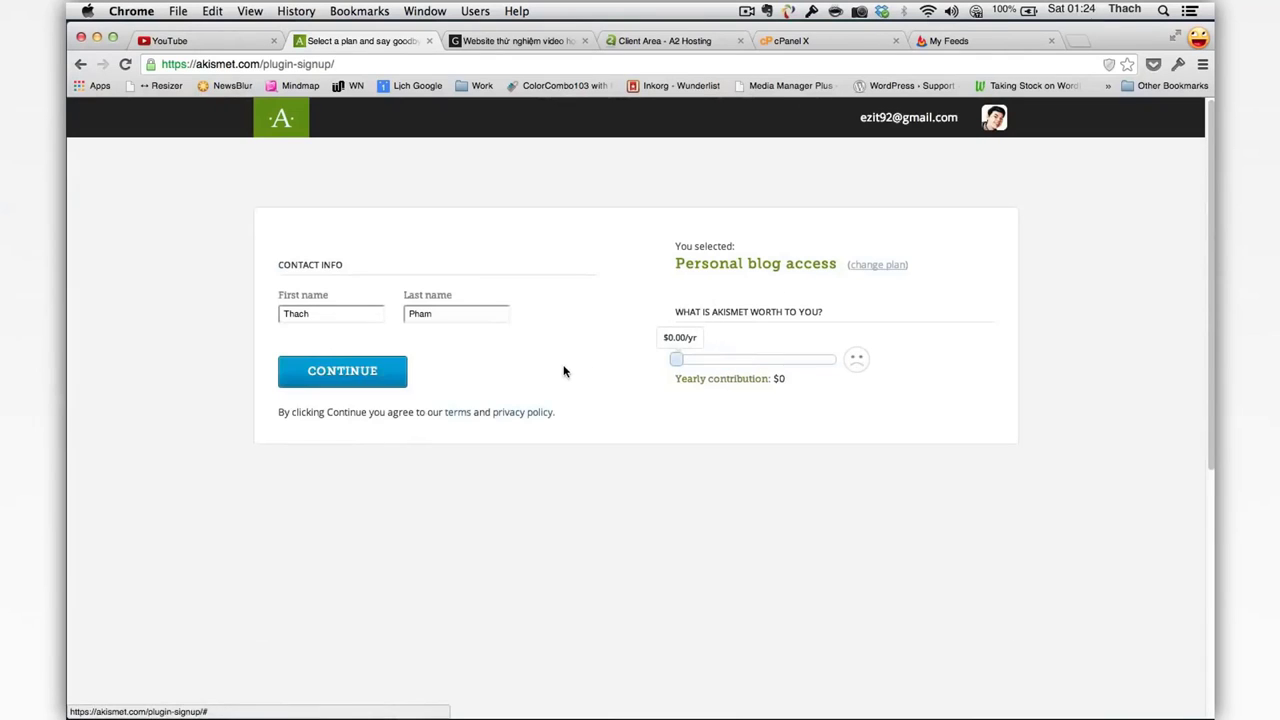
left_click_drag(881, 366, 856, 364)
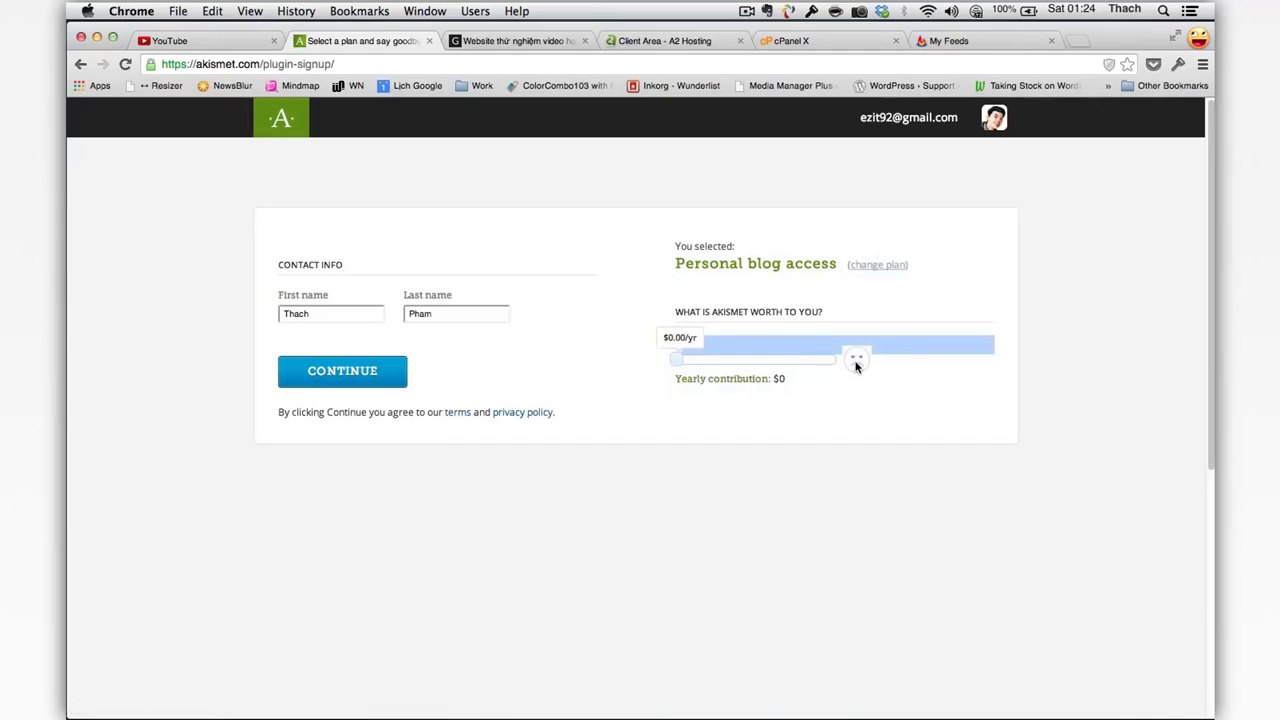
left_click(856, 366)
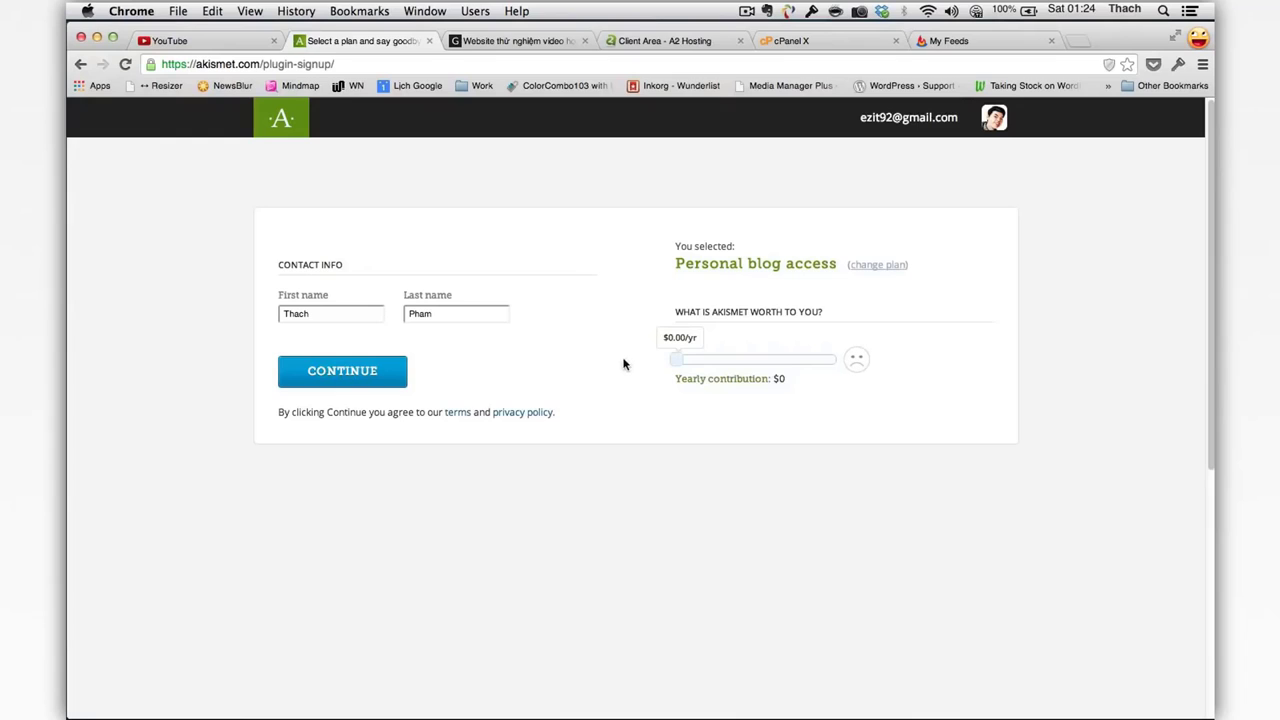
left_click(390, 380)
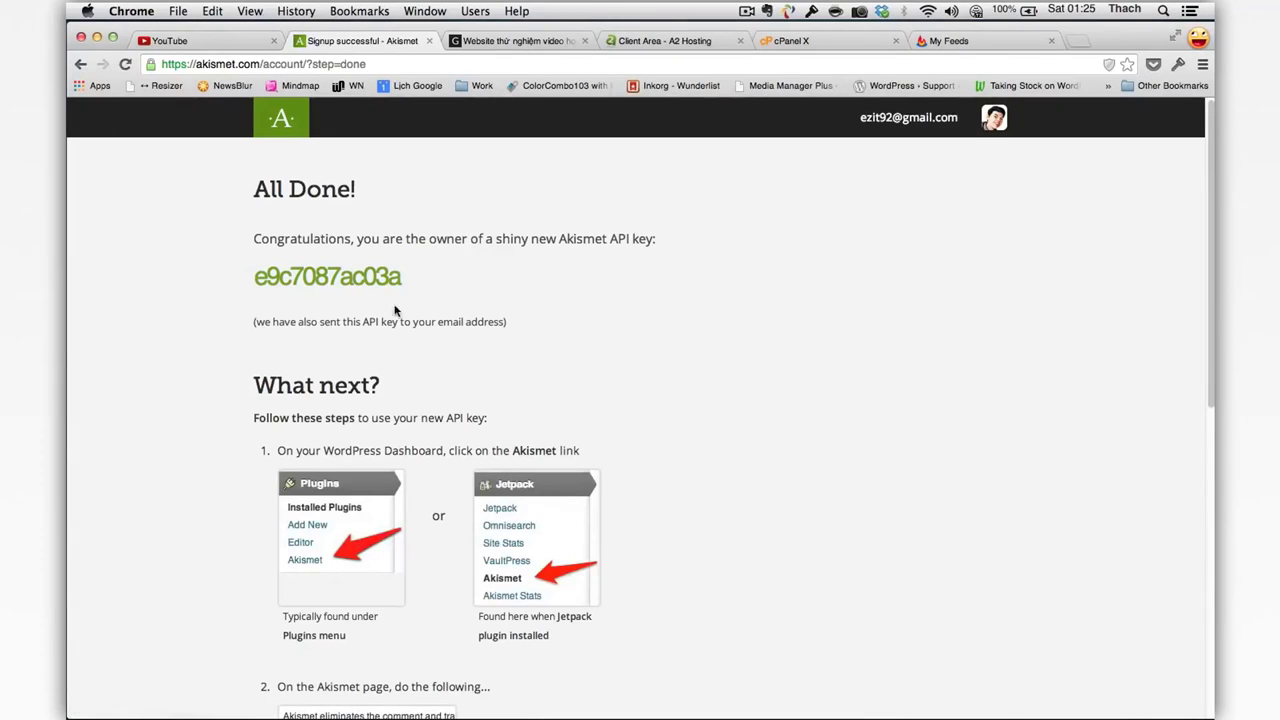
Step: Select and copy the newly issued Akismet API key
left_click_drag(400, 286, 254, 278)
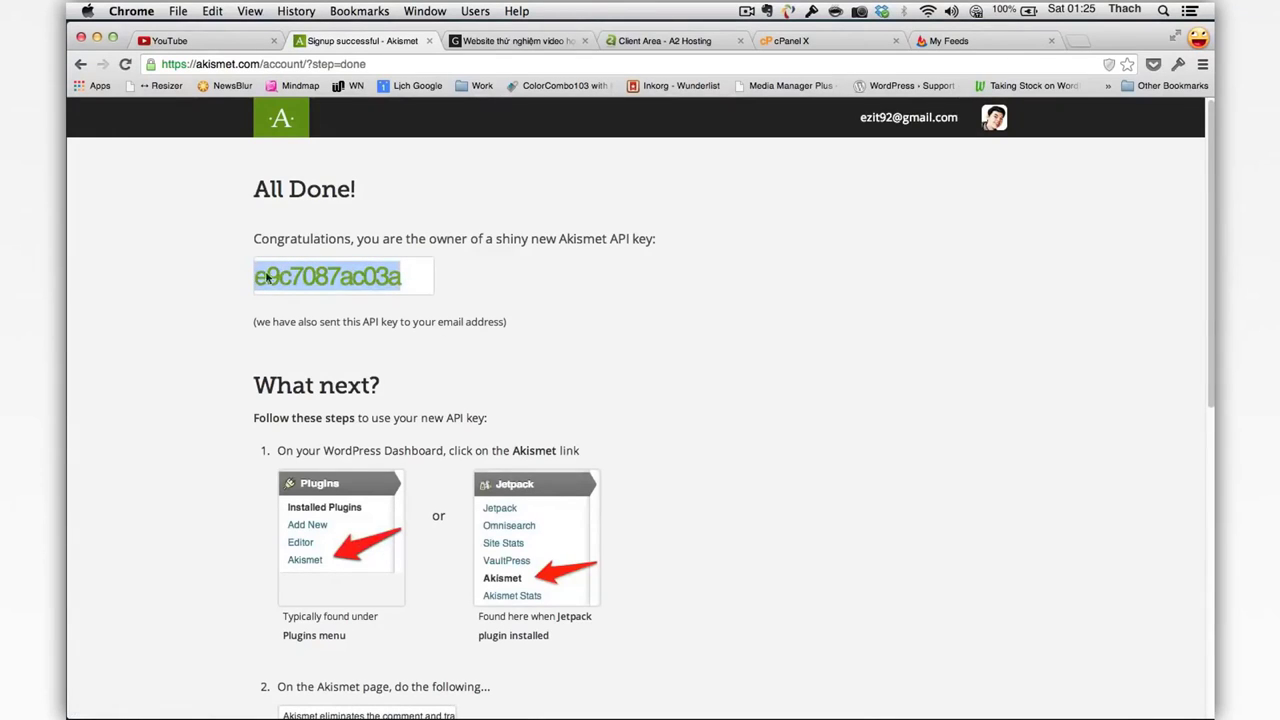
right_click(298, 271)
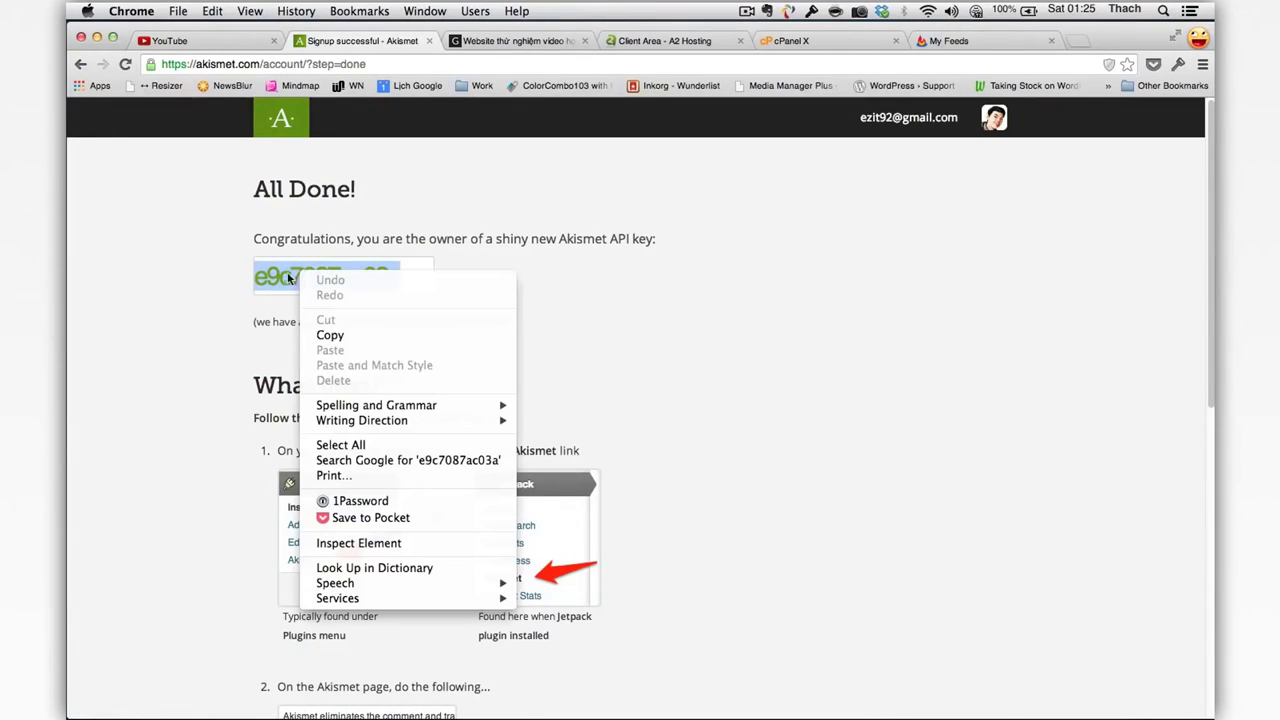
left_click(324, 337)
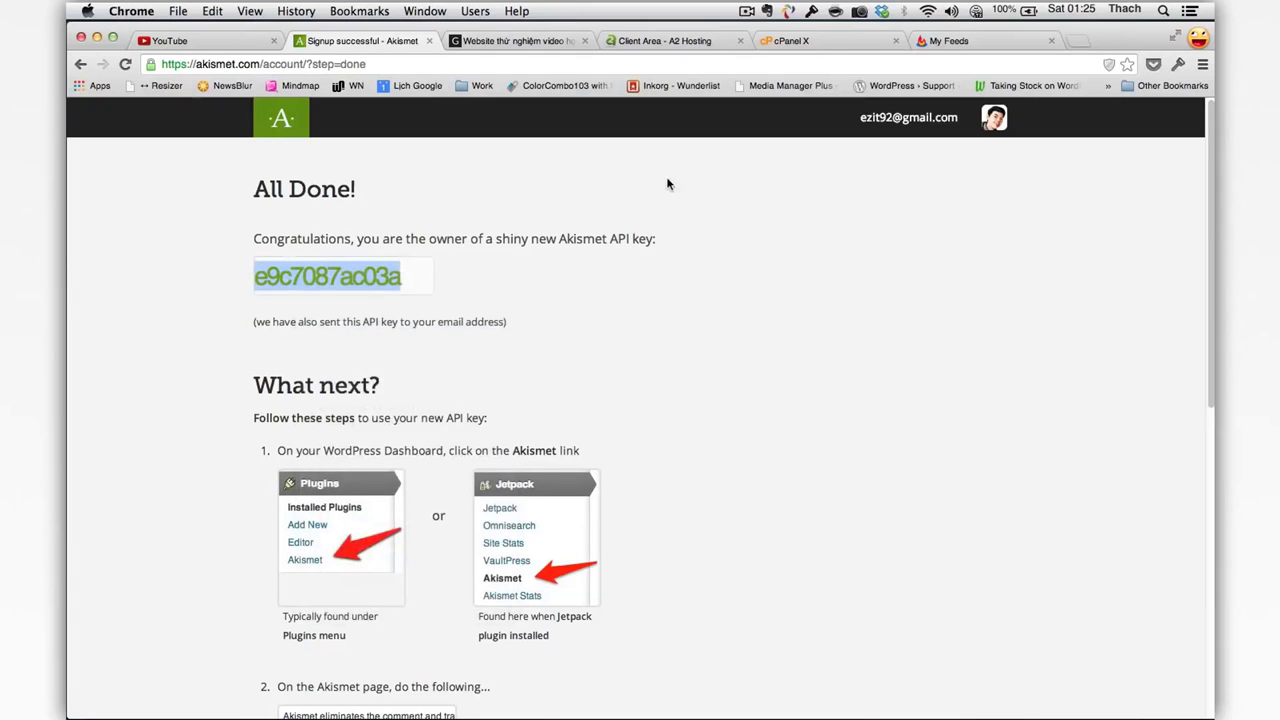
Step: Switch to the demo WordPress site and open its admin Dashboard
left_click(515, 42)
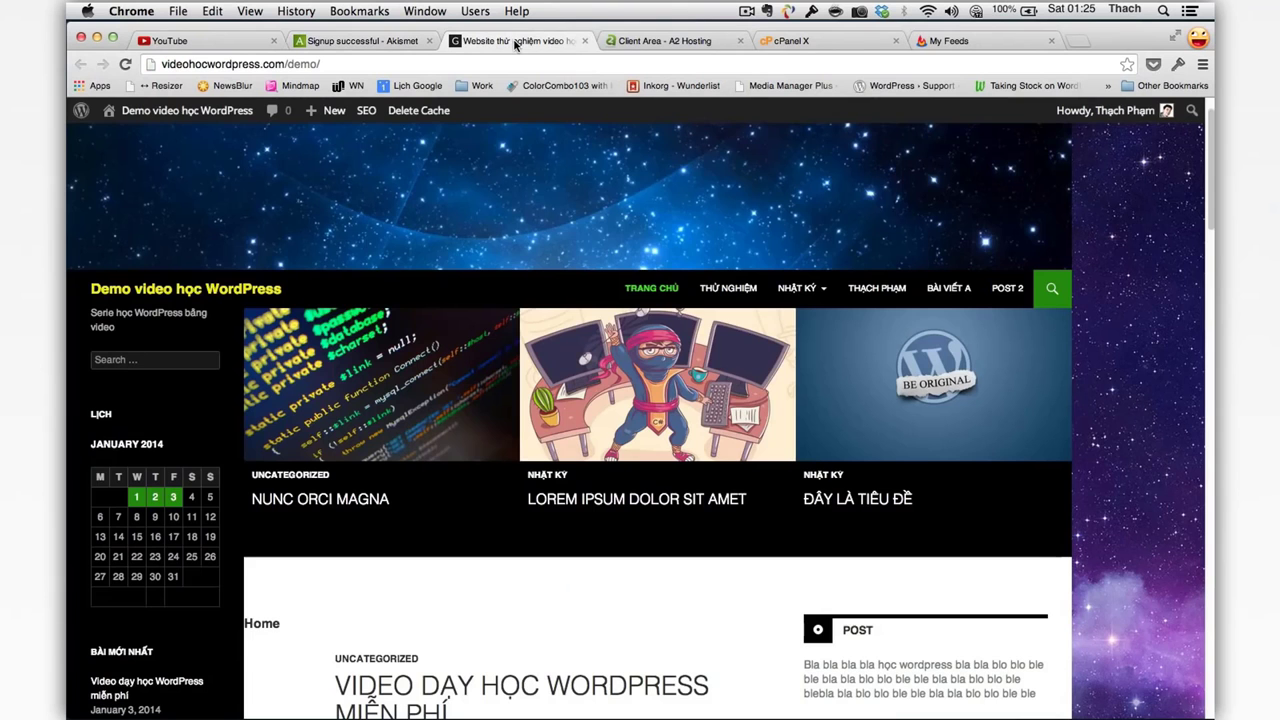
left_click(375, 44)
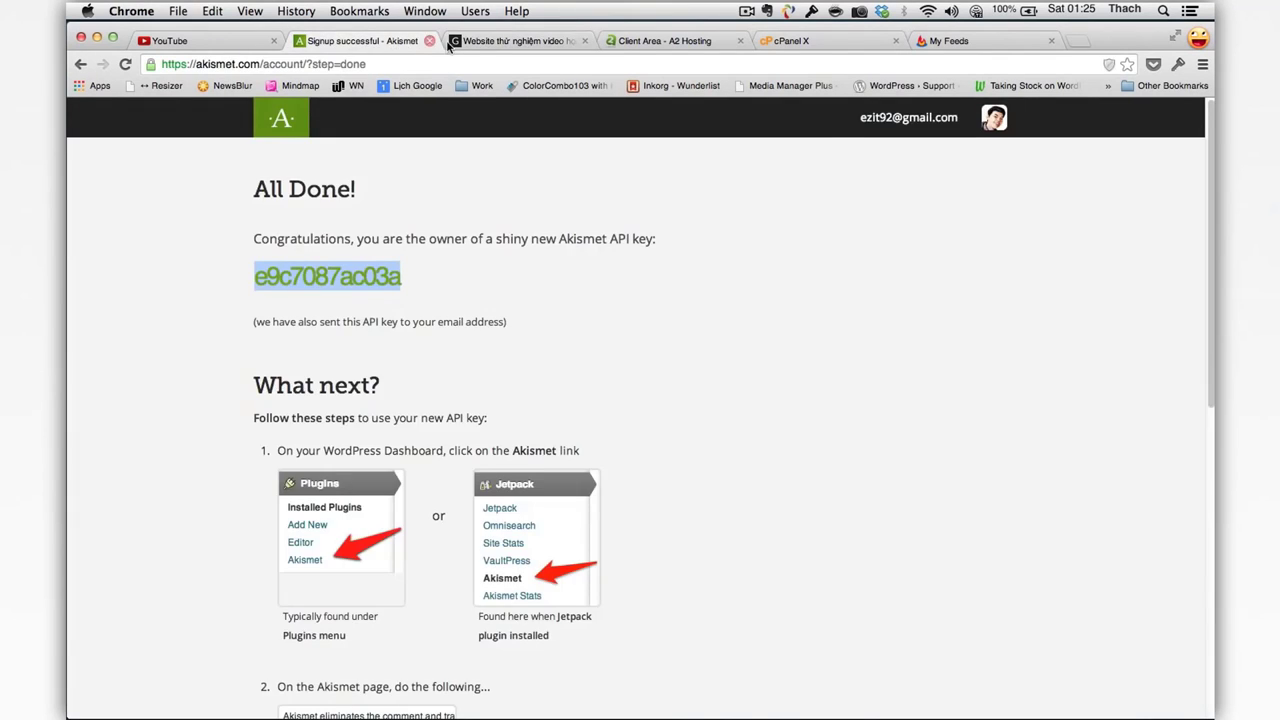
left_click(442, 46)
mouse_move(190, 110)
left_click(196, 140)
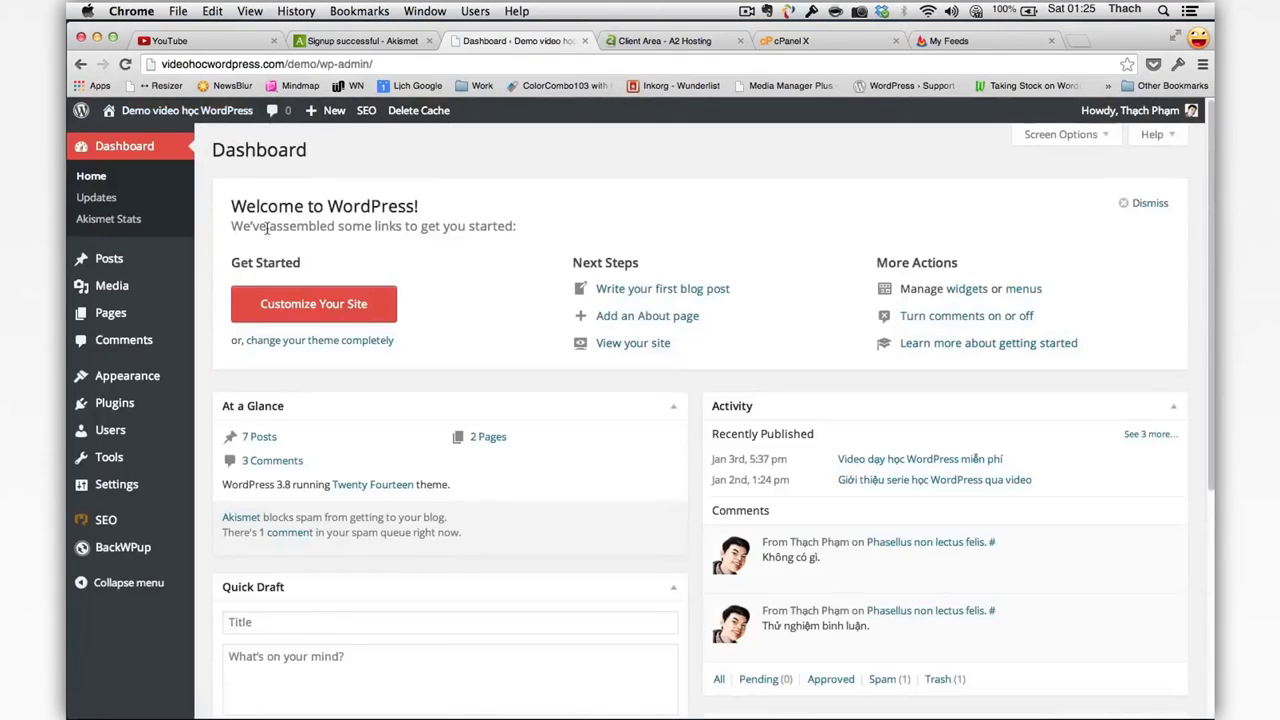
Step: Paste the copied API key into Akismet's key form and save to validate it
mouse_move(157, 418)
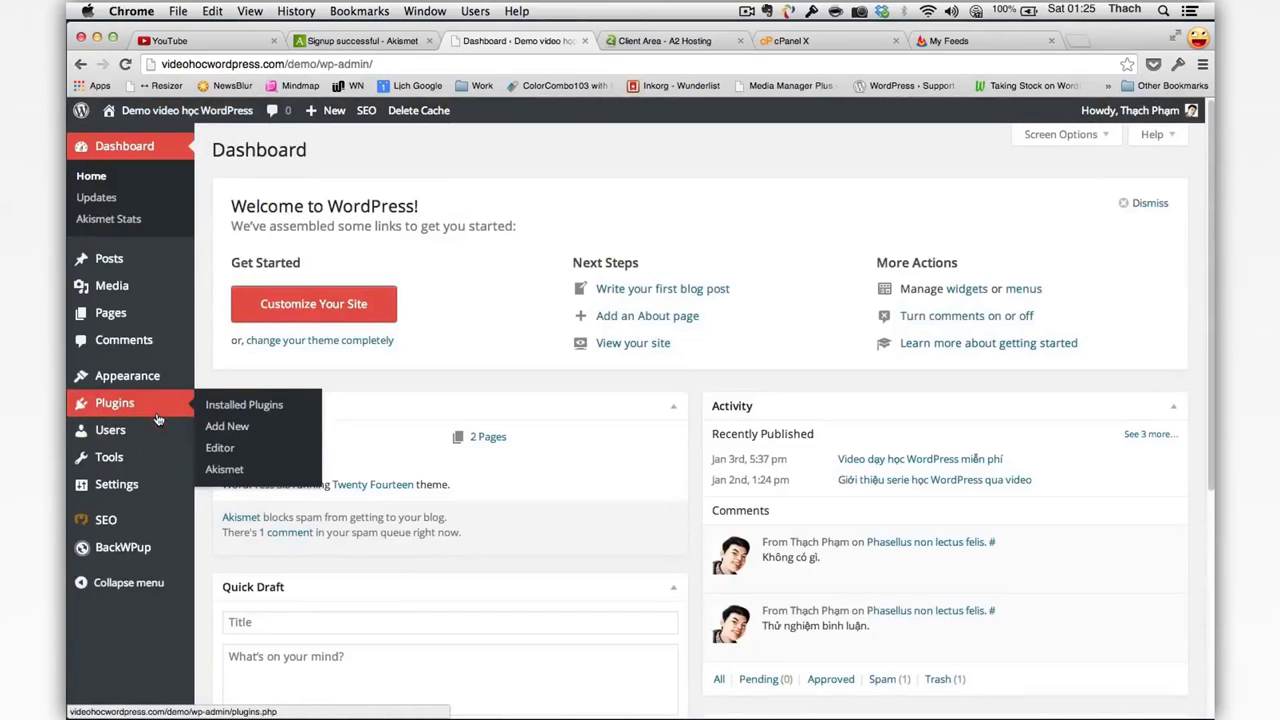
left_click(245, 469)
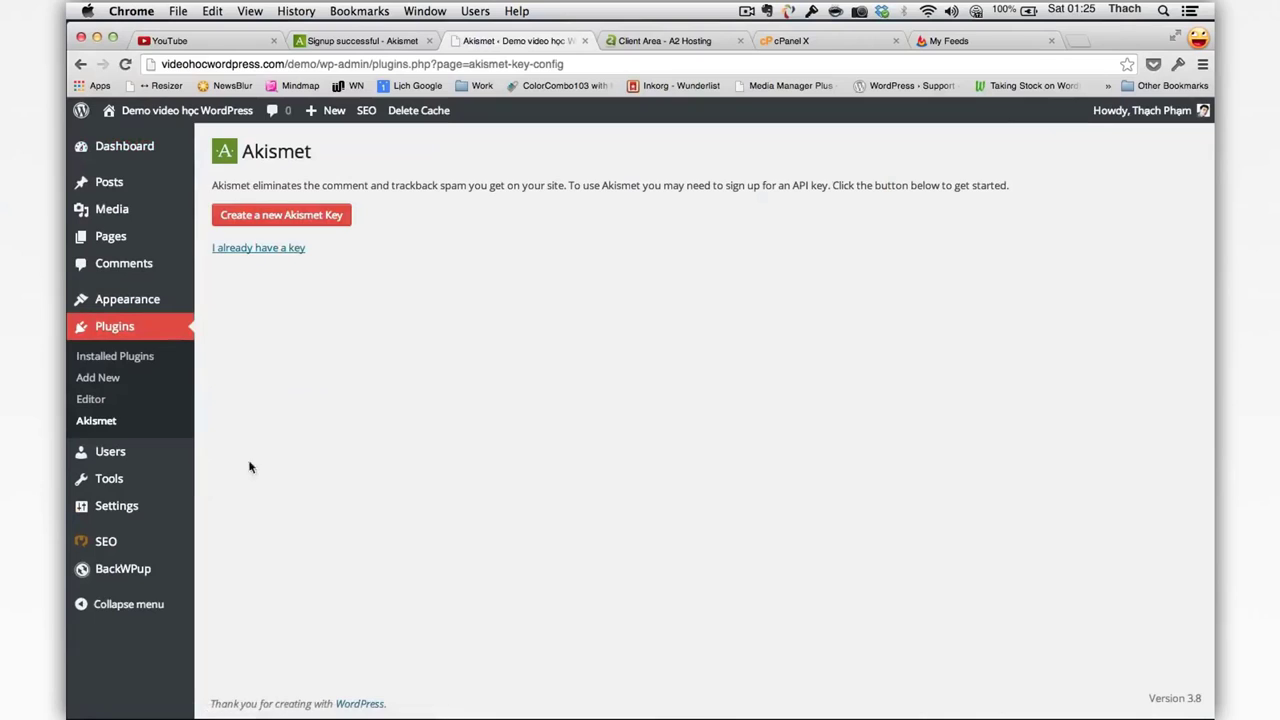
left_click(269, 249)
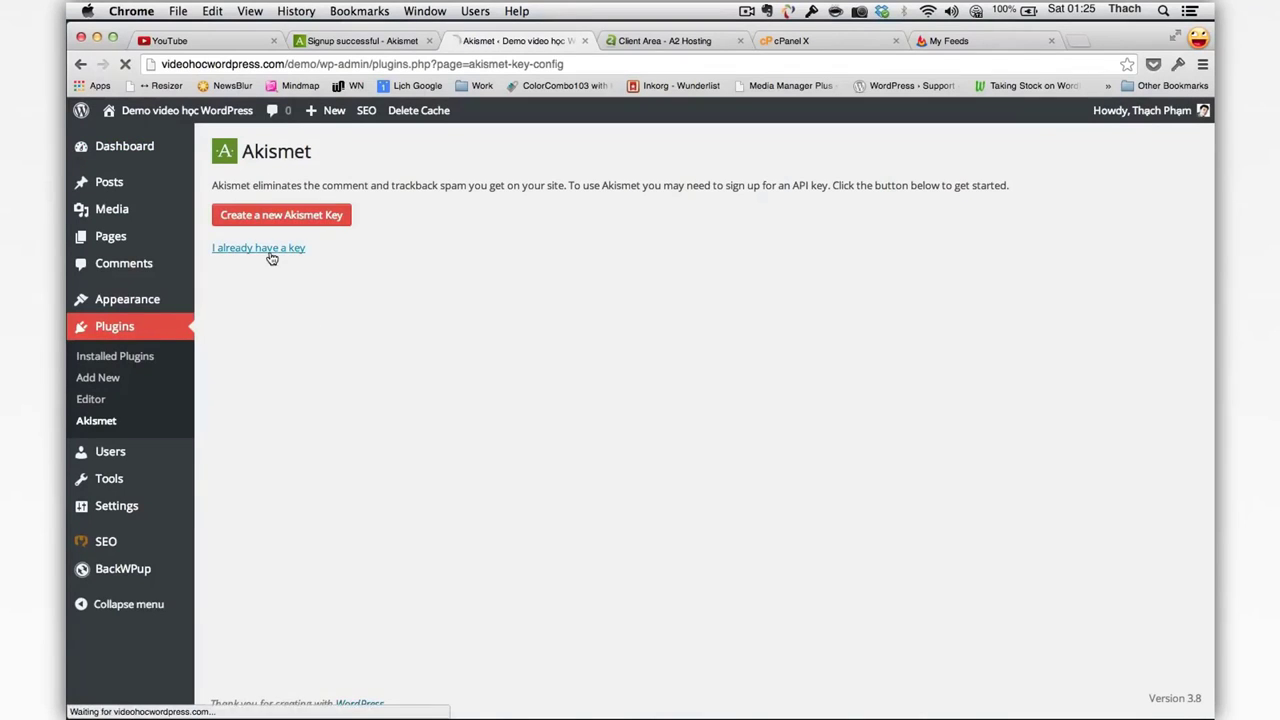
left_click(462, 201)
key("super+v")
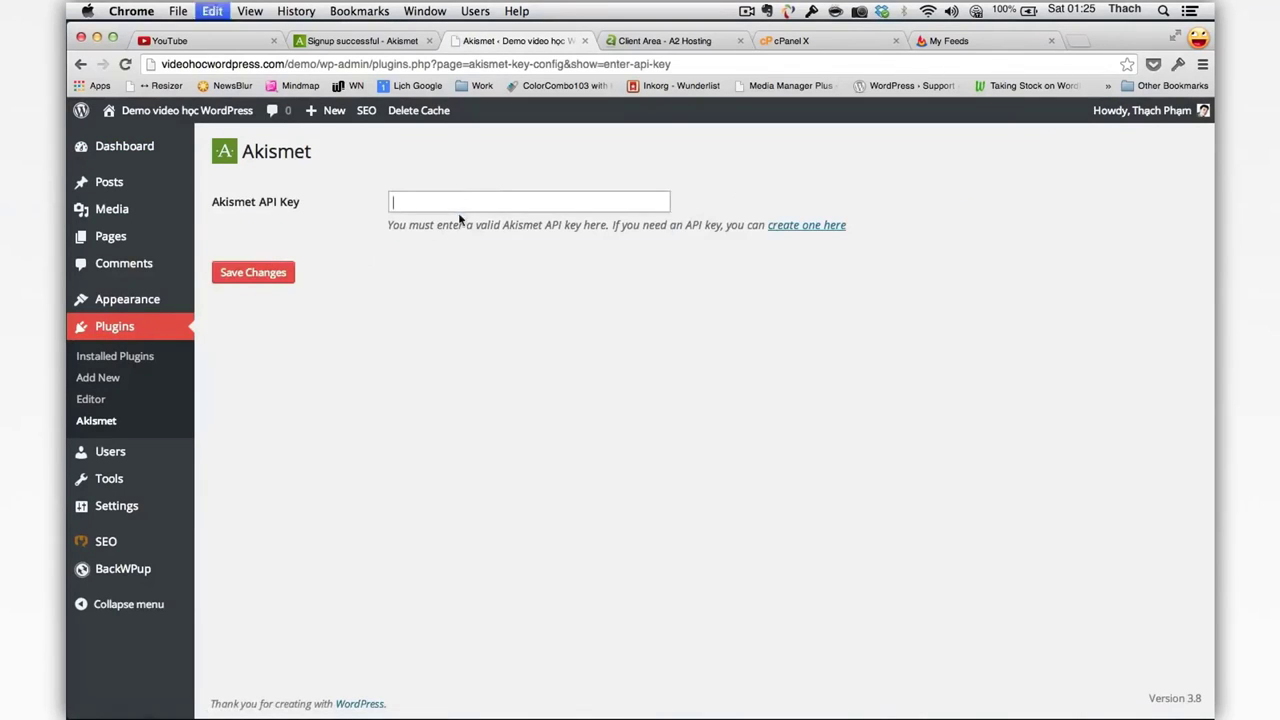
left_click(275, 274)
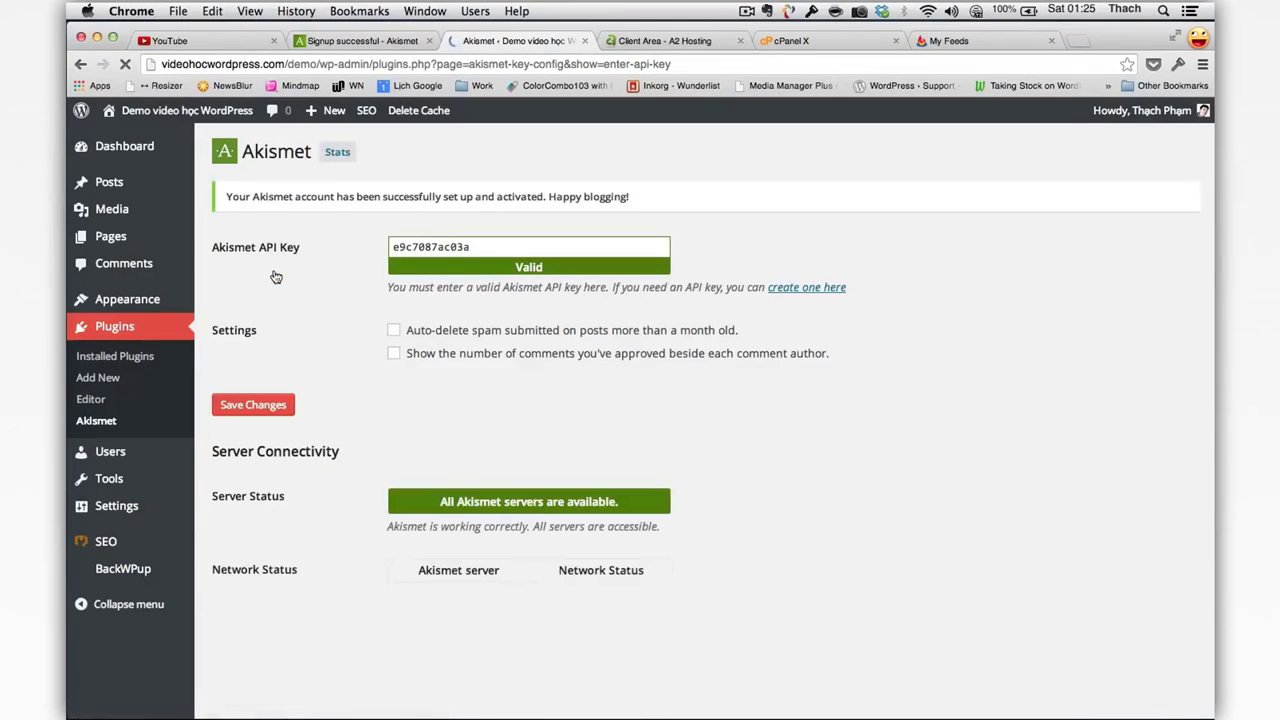
Step: Enable auto-deleting month-old spam and approved comment counts, then save the Akismet settings
left_click(444, 332)
left_click(448, 355)
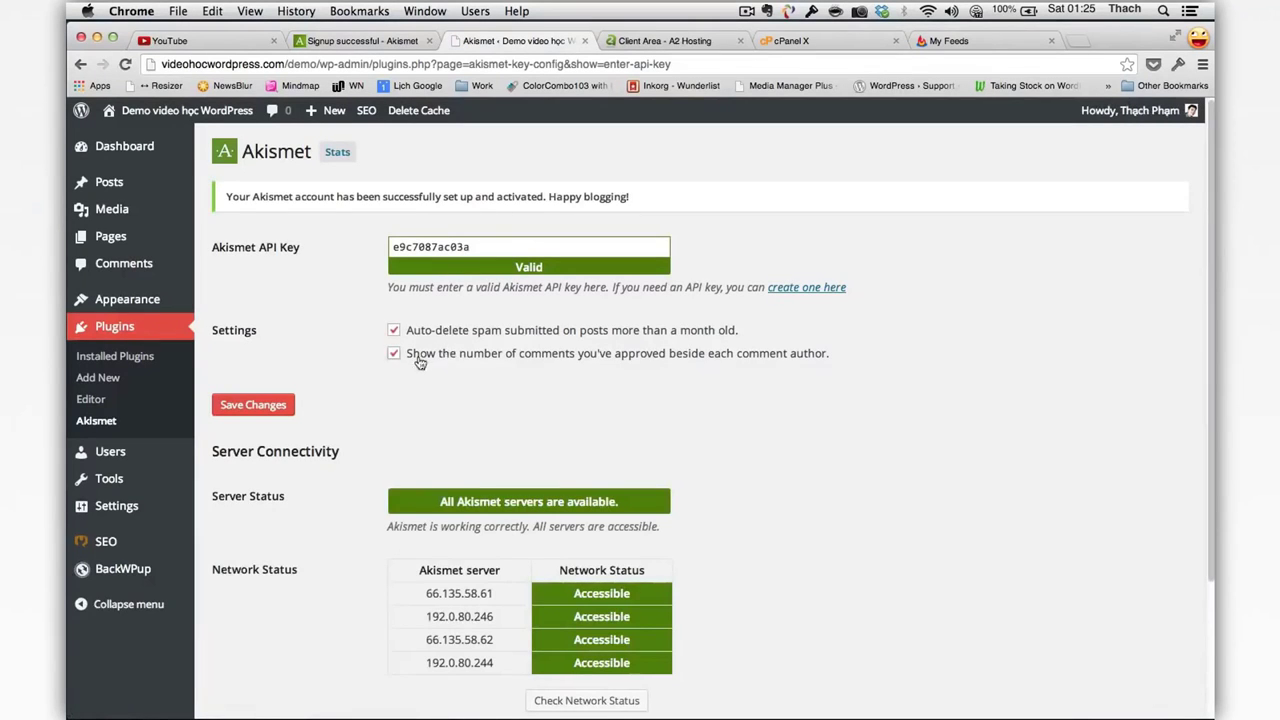
left_click(280, 405)
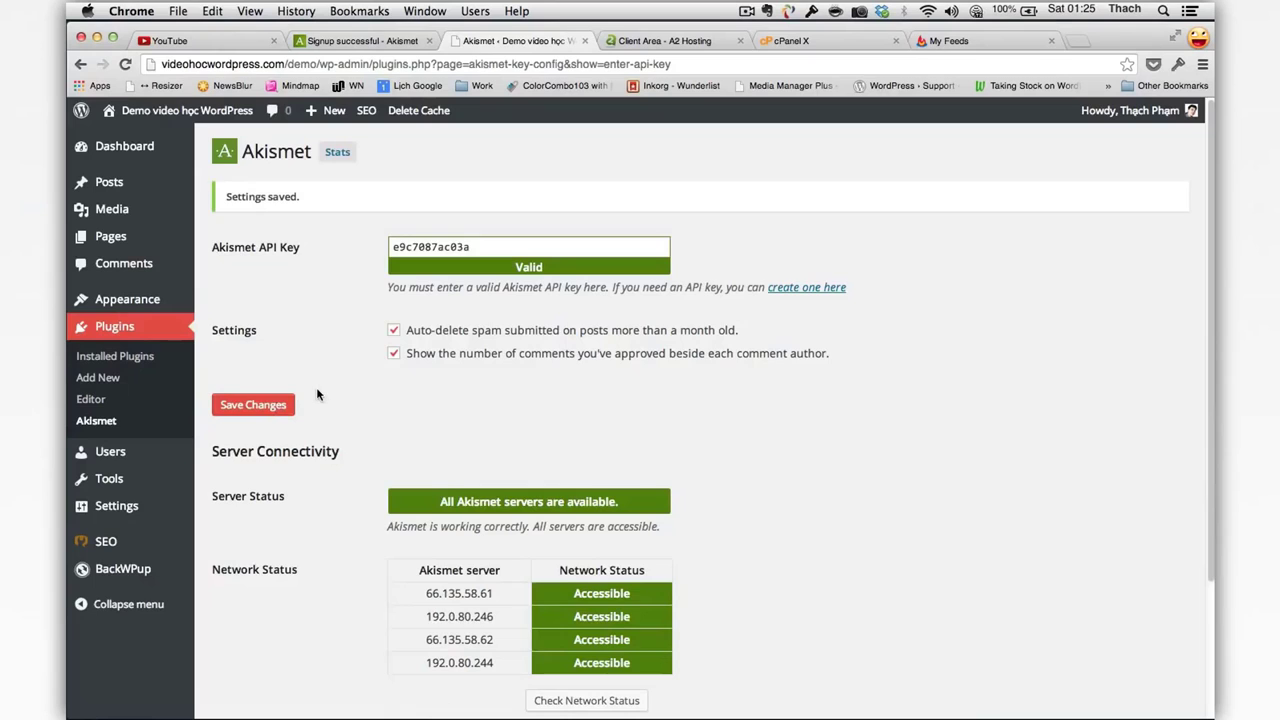
scroll(316, 387, "down", 5)
scroll(316, 387, "up", 5)
Step: Open Akismet Stats and scroll through its spam totals, chart and historical monthly stats
left_click(326, 158)
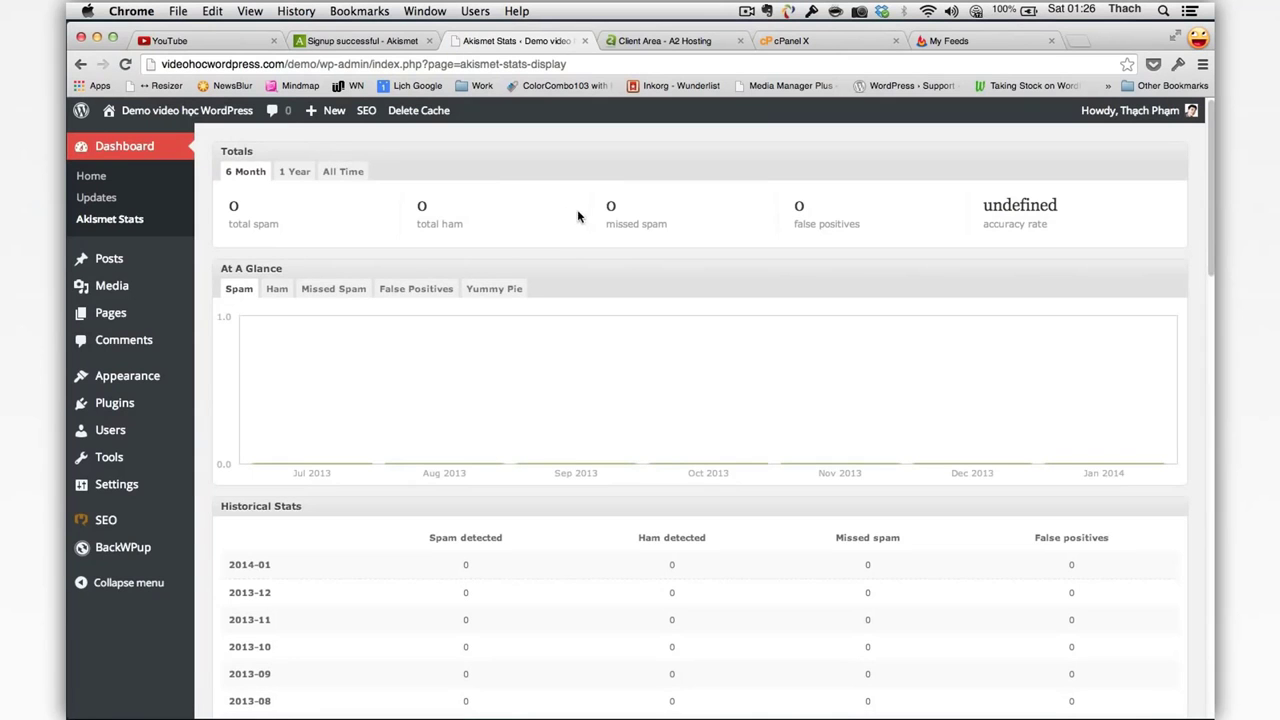
scroll(550, 250, "down", 2)
scroll(510, 286, "up", 2)
scroll(594, 429, "down", 15)
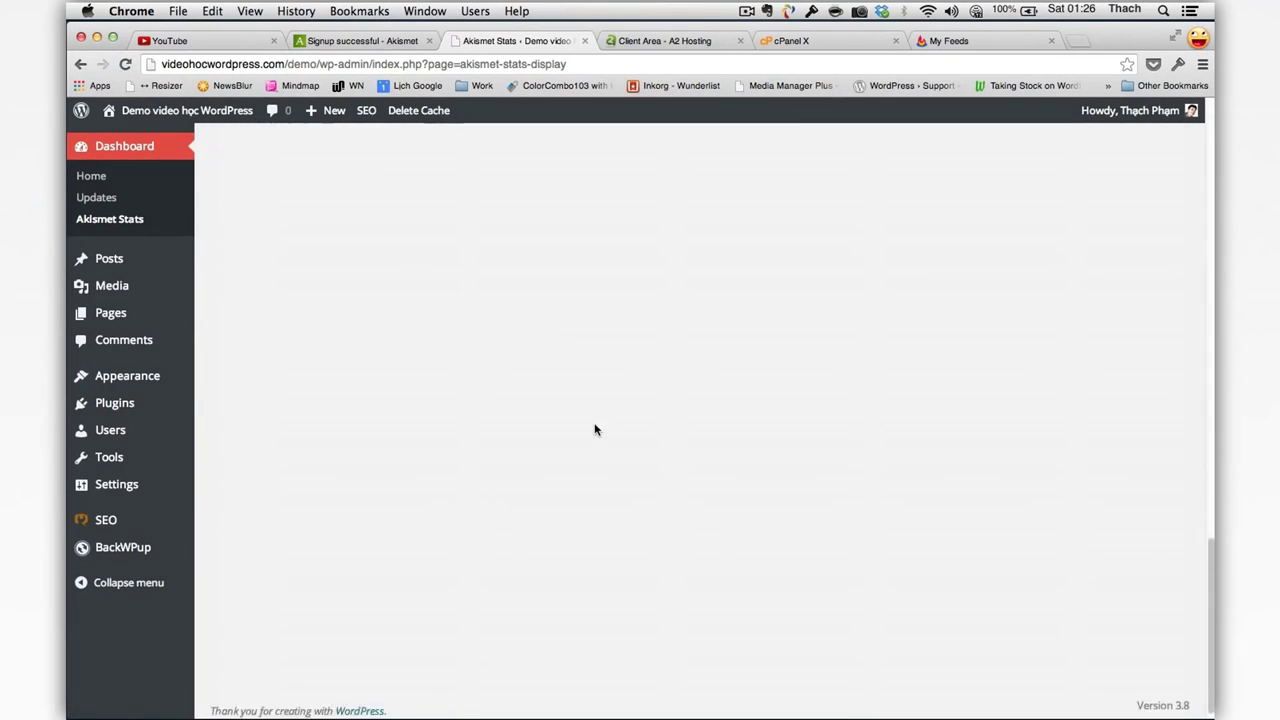
scroll(594, 429, "up", 15)
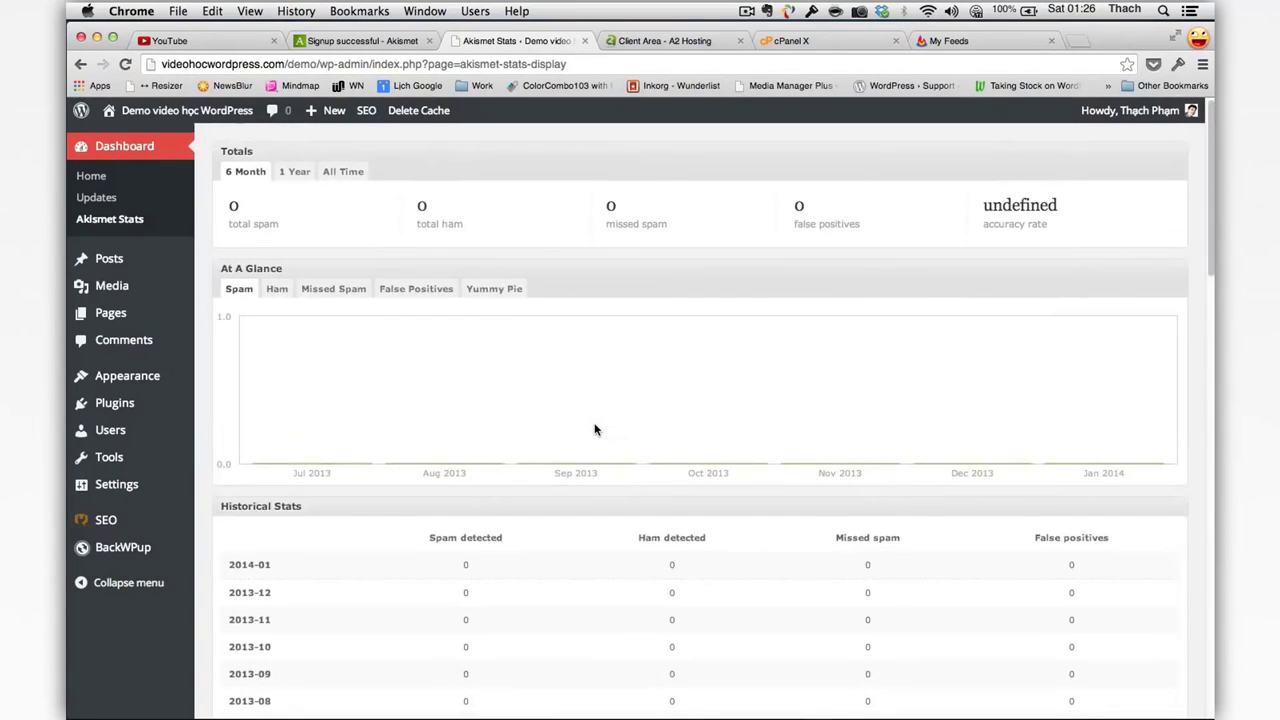